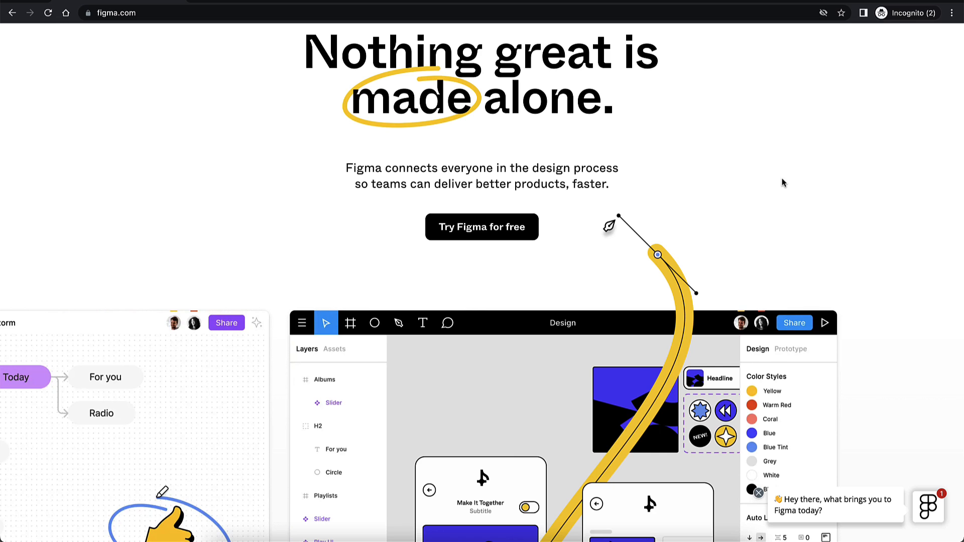
Step: Look through the Figma homepage, from the main headline to the Brainstorm and Design sections, and return to its beginning
scroll(783, 182, up, 2)
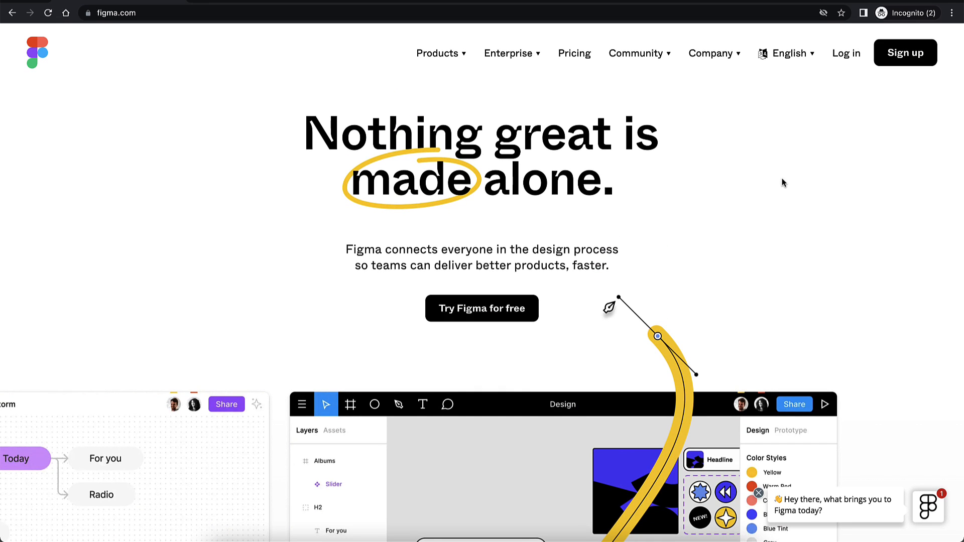
scroll(783, 182, down, 10)
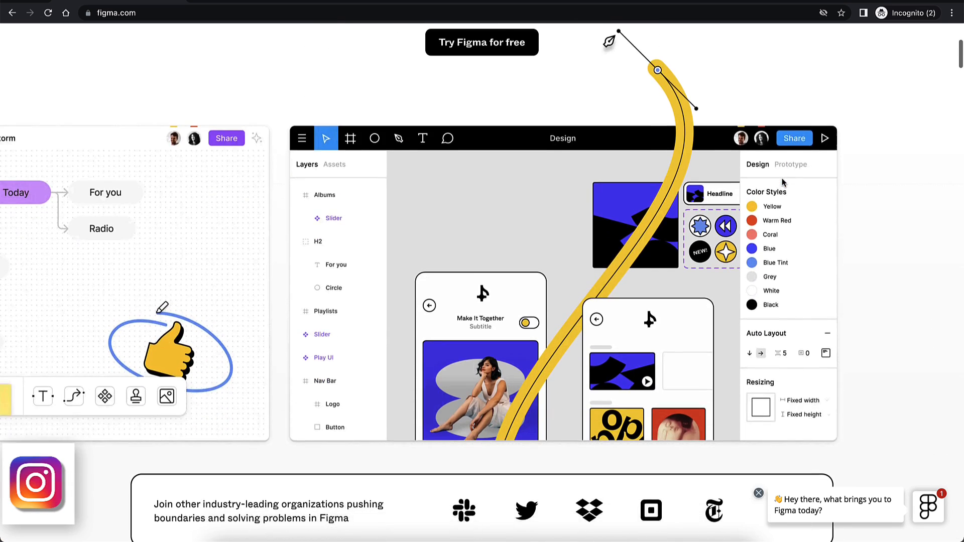
scroll(782, 182, down, 3)
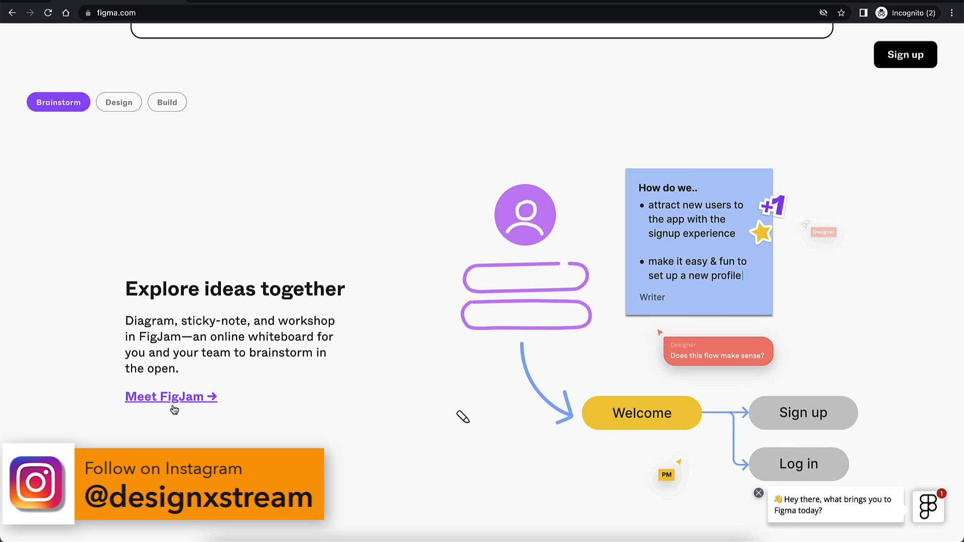
scroll(360, 379, down, 5)
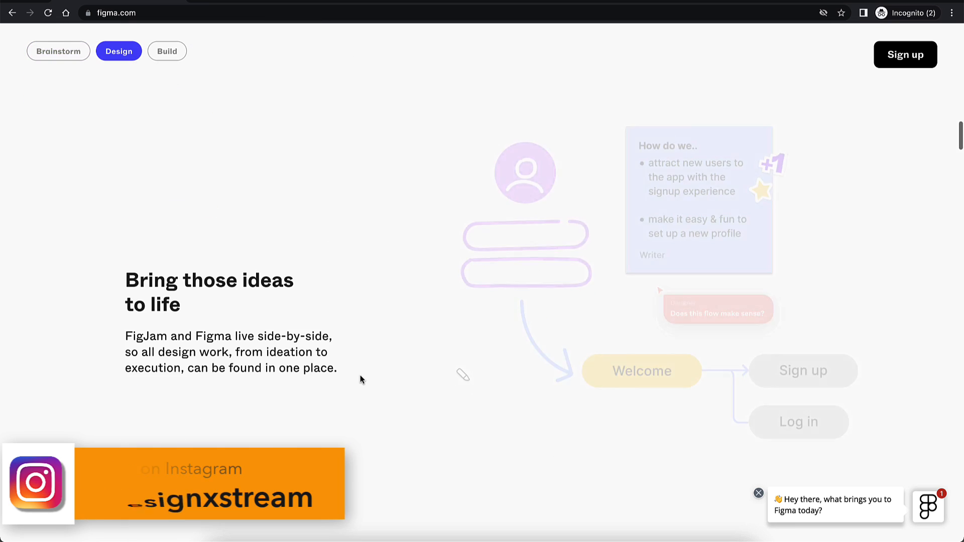
scroll(360, 380, down, 8)
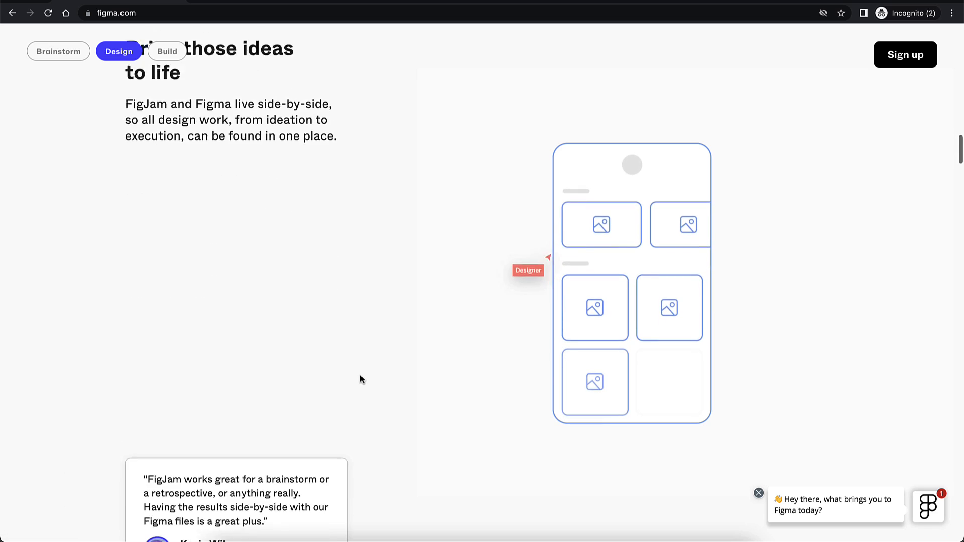
scroll(360, 379, down, 10)
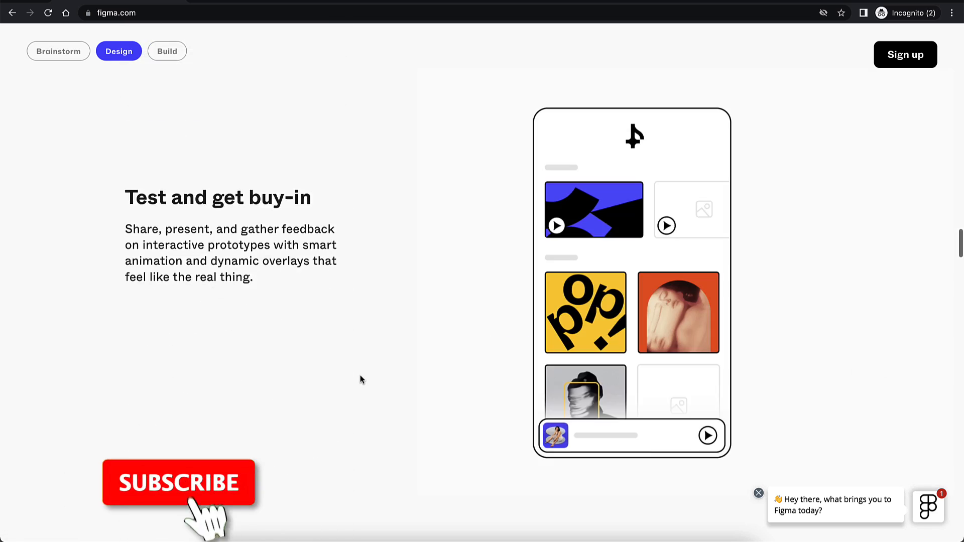
scroll(360, 380, down, 4)
scroll(360, 380, up, 15)
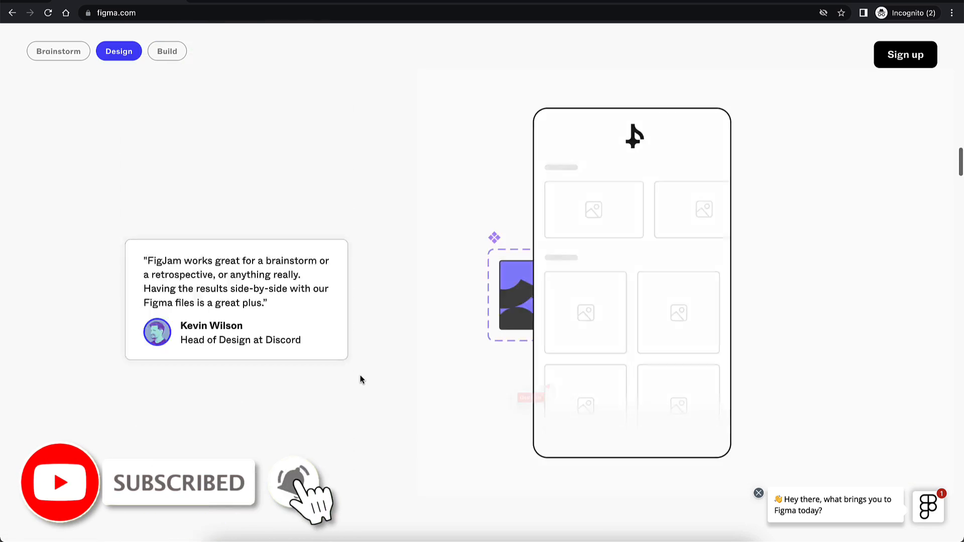
scroll(360, 380, up, 20)
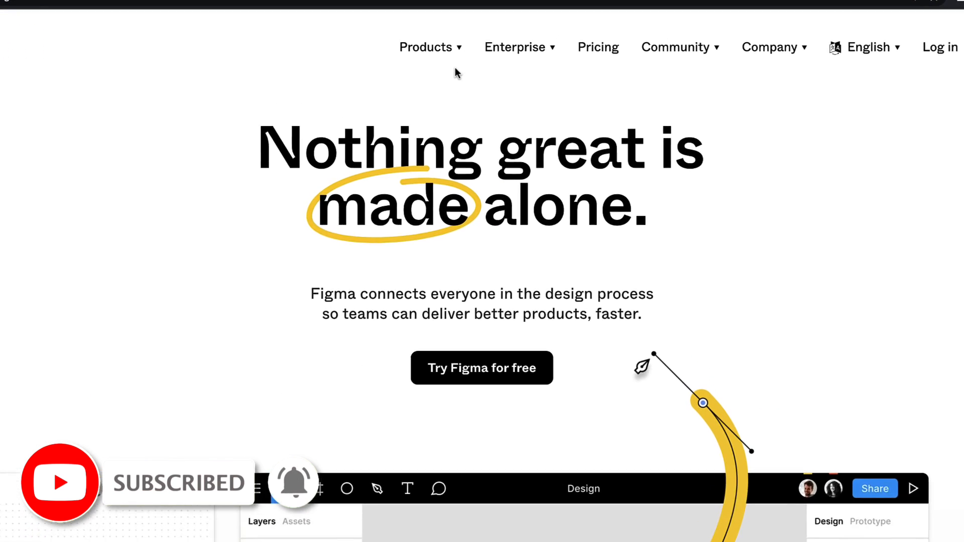
Step: Download the desktop app for macOS from the Figma downloads page and switch to the Figma desktop app
click(452, 50)
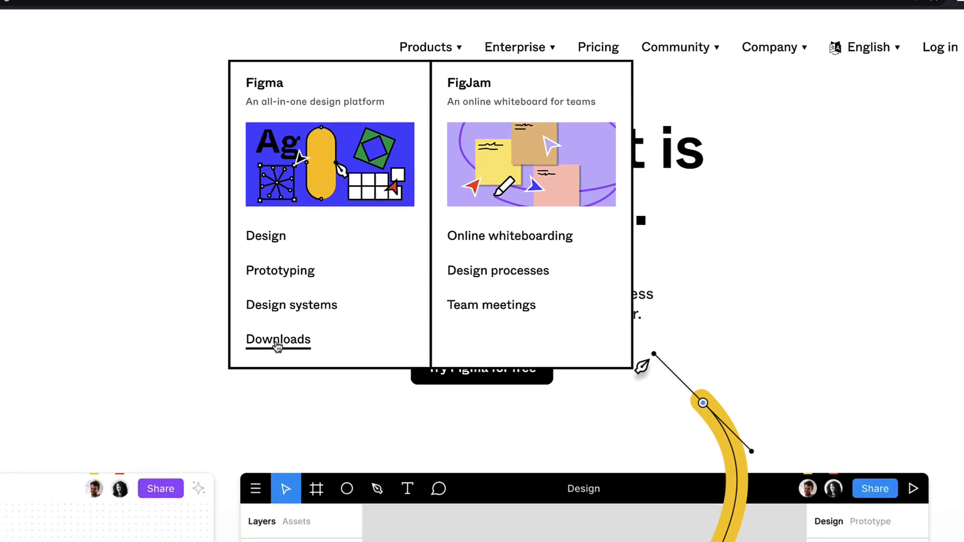
click(278, 346)
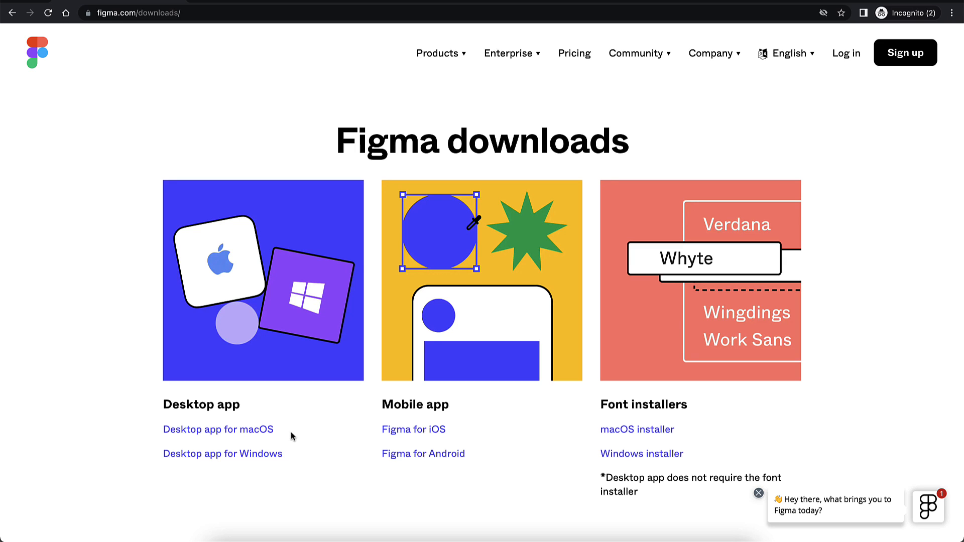
click(261, 432)
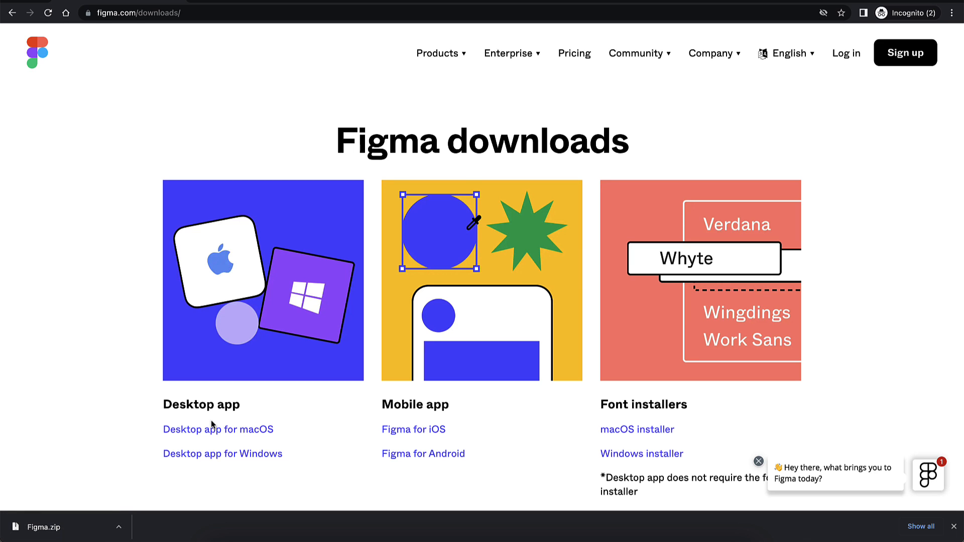
click(512, 538)
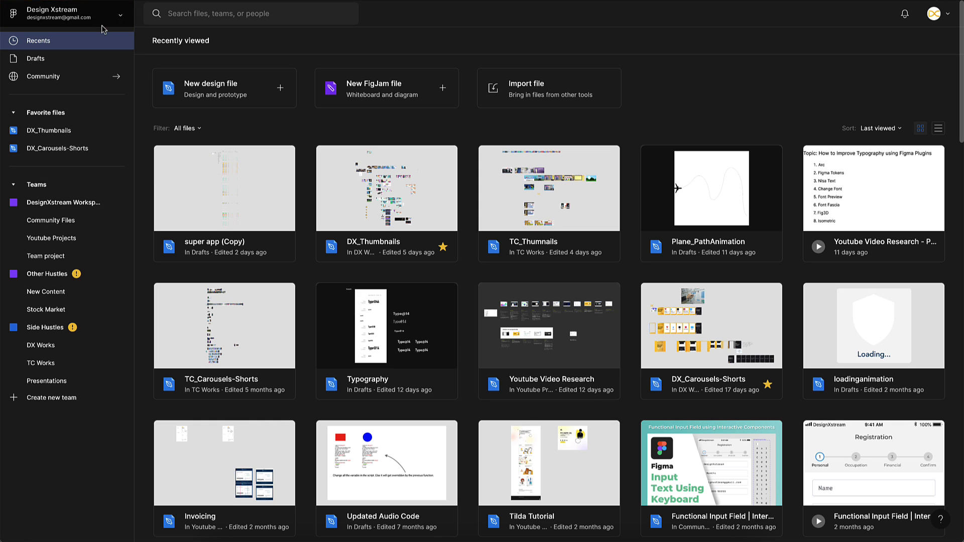
Step: View the Drafts files and the Community page, and return to the drafts
click(51, 63)
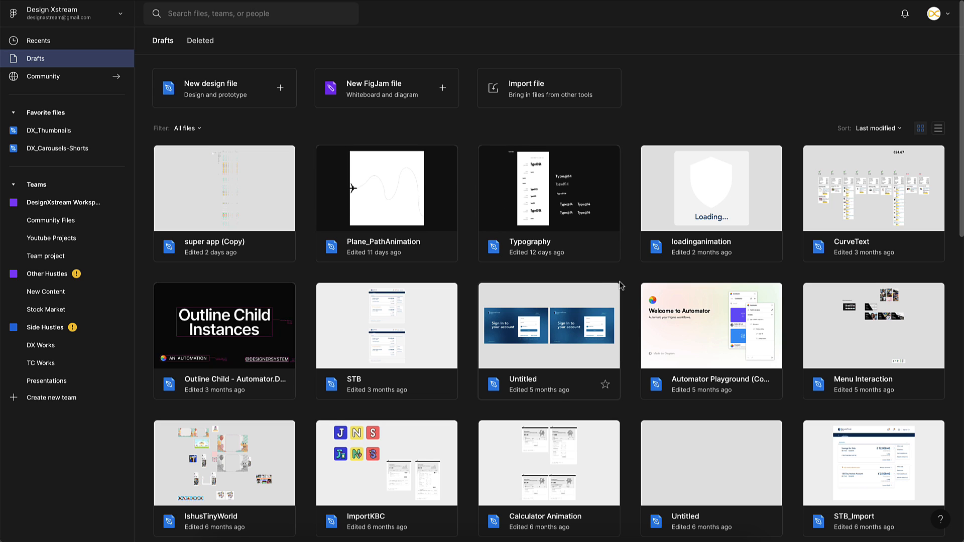
click(59, 82)
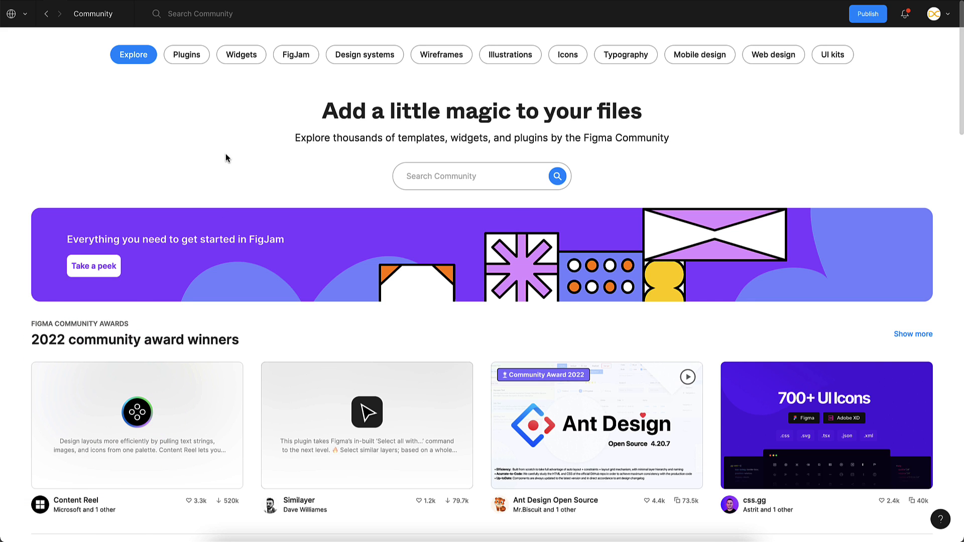
click(47, 14)
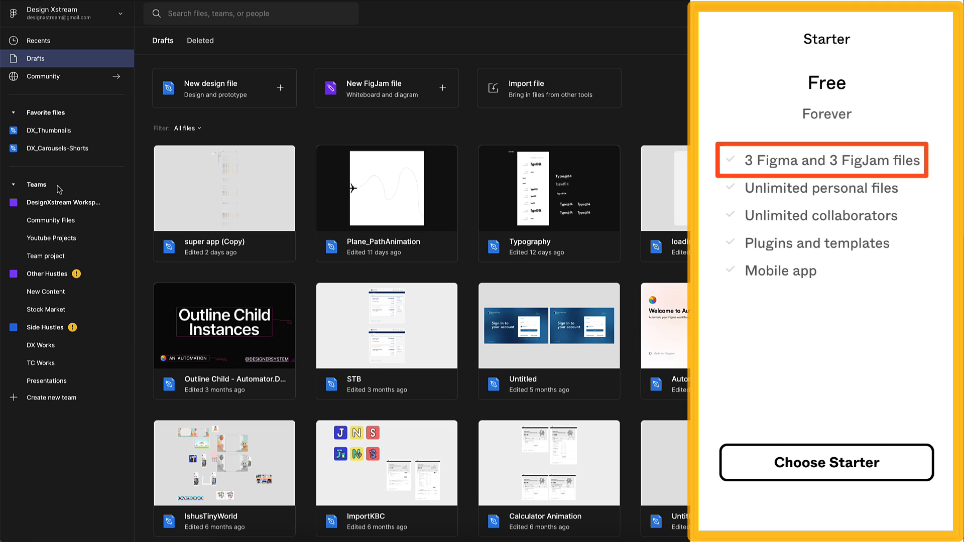
Step: View the DesignXstream Workspace team and its options for inviting members, without sending an invitation
click(62, 203)
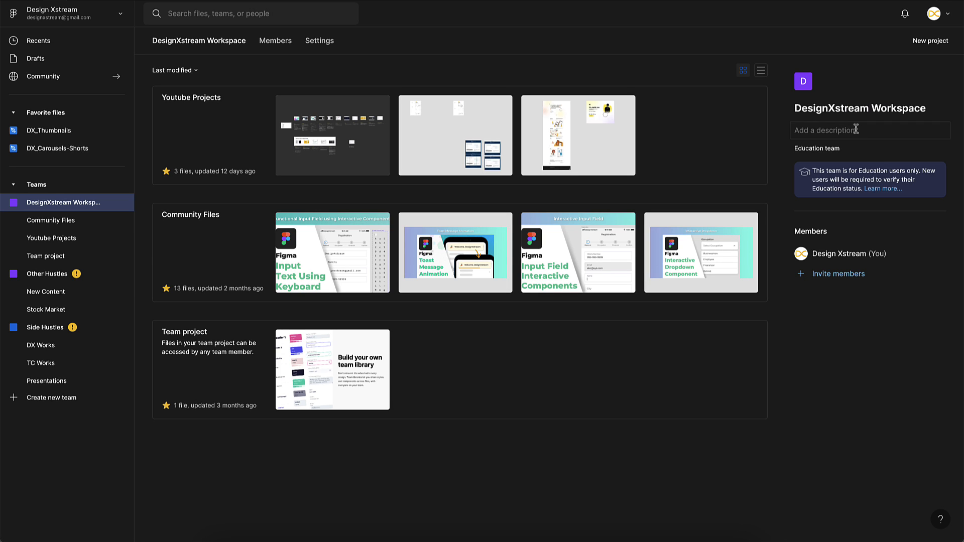
click(829, 279)
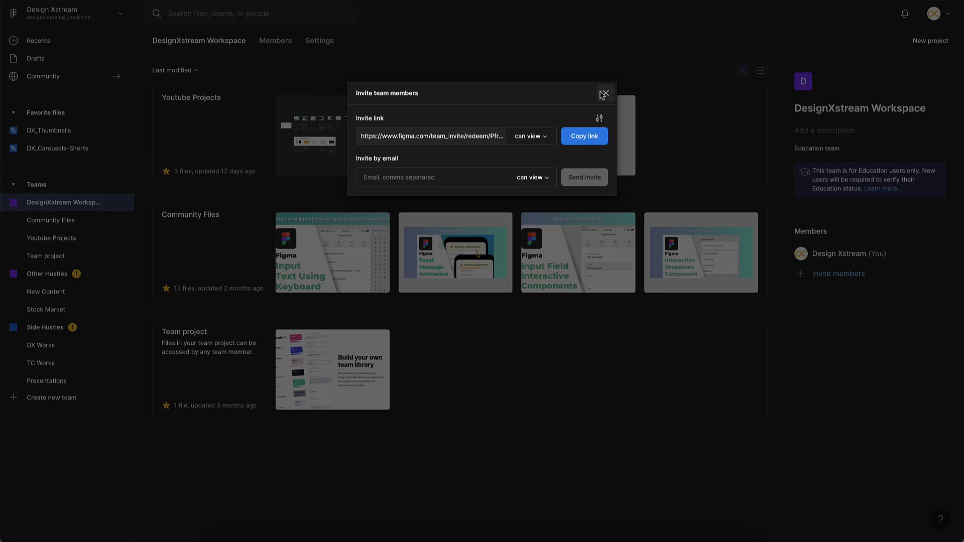
click(604, 94)
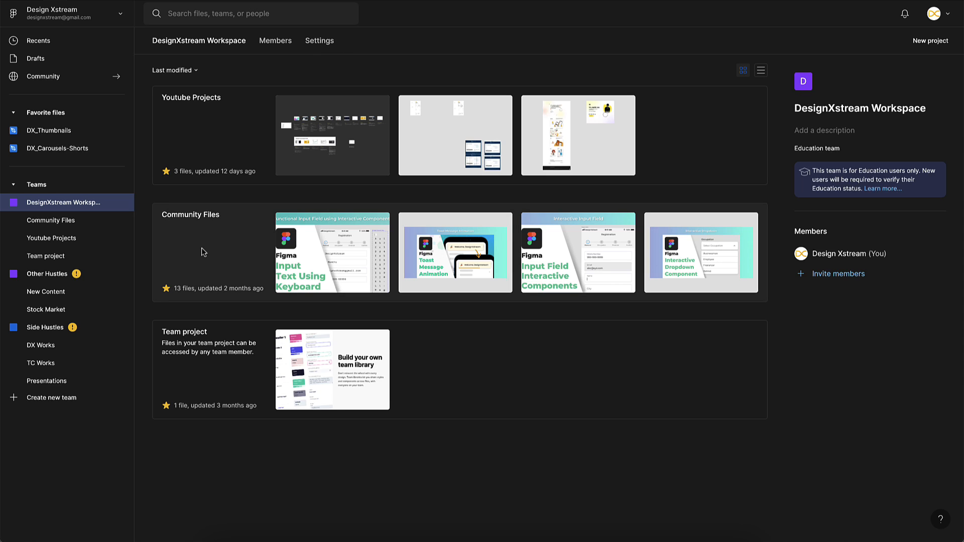
Step: Create a new design file in the Community Files project of the DesignXstream Workspace team
click(220, 238)
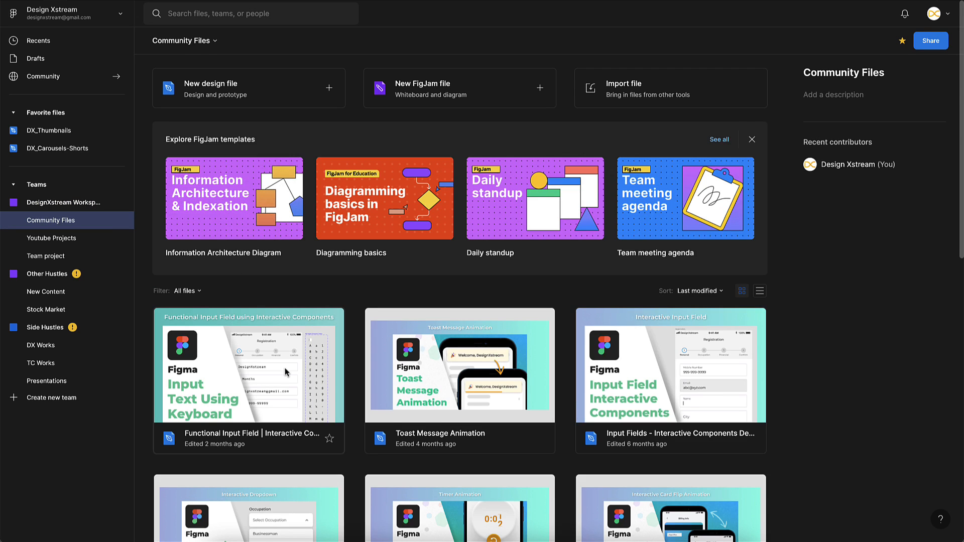
scroll(285, 372, down, 7)
scroll(293, 400, up, 6)
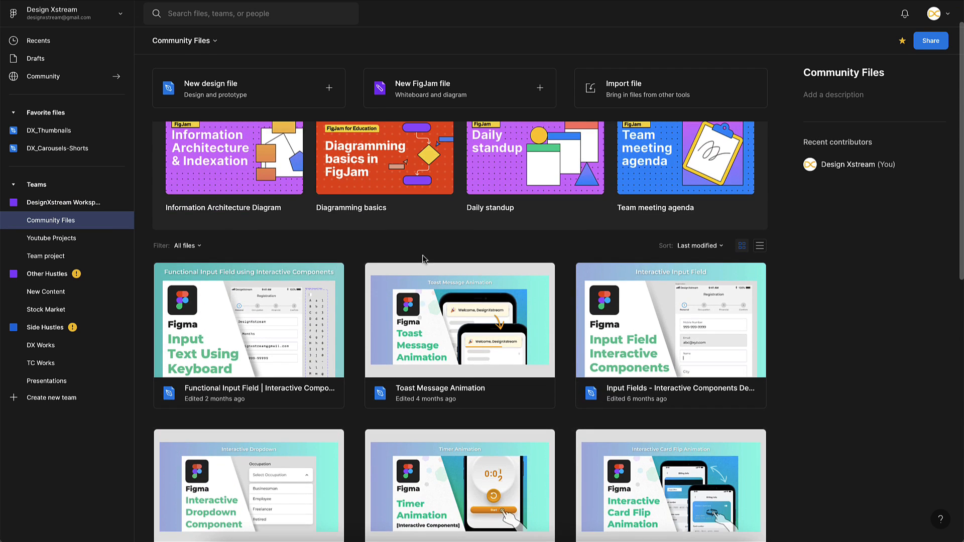
scroll(306, 344, up, 1)
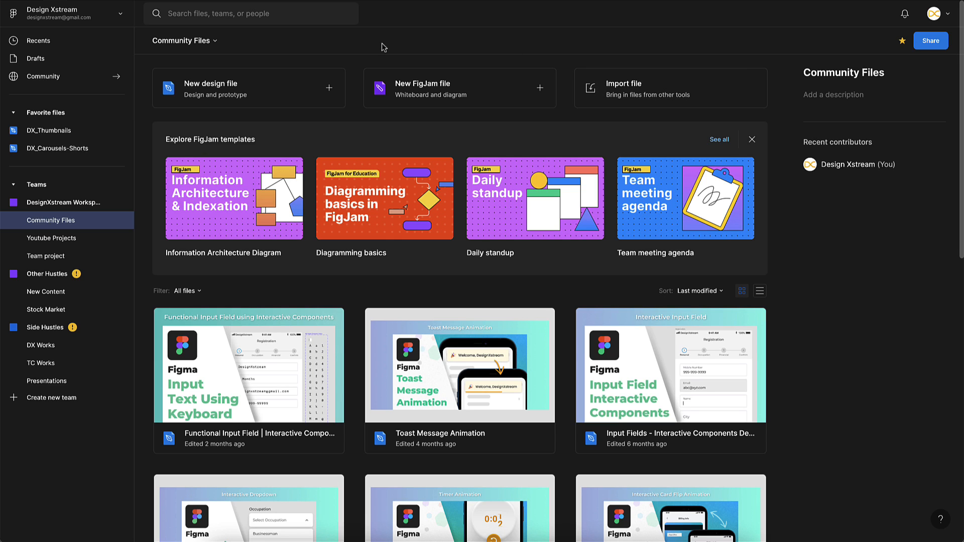
click(229, 91)
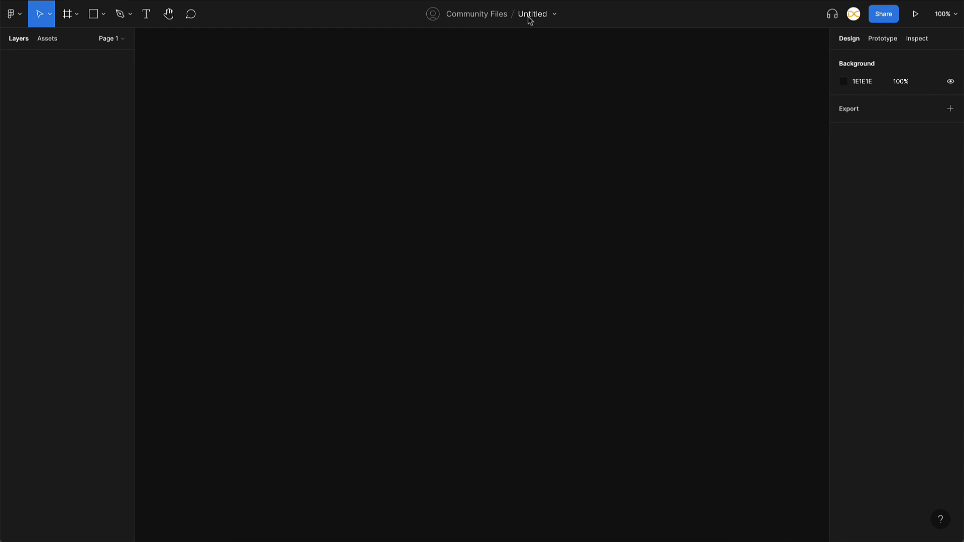
Step: Rename the untitled design file as New File - Demo
double_click(535, 18)
text(N)
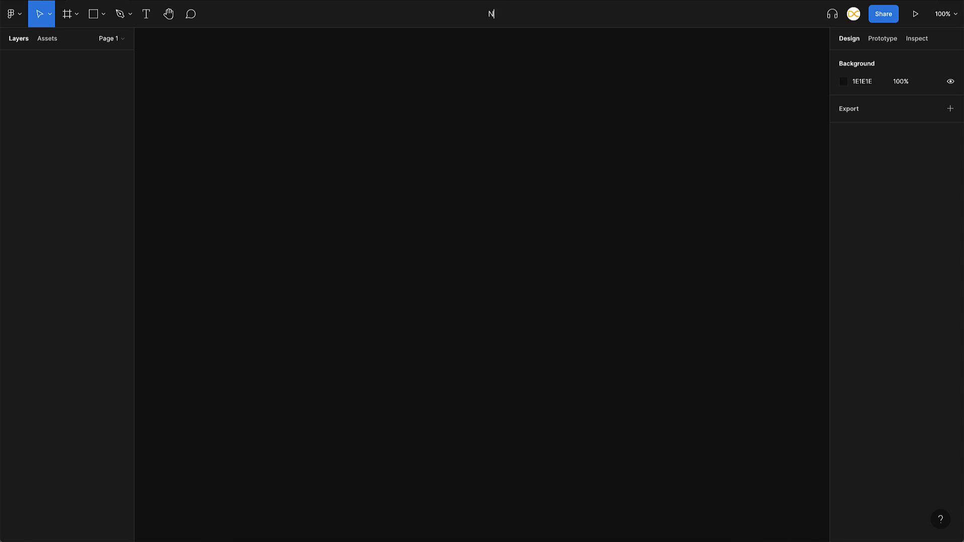
text(ew File - Demo)
key(Return)
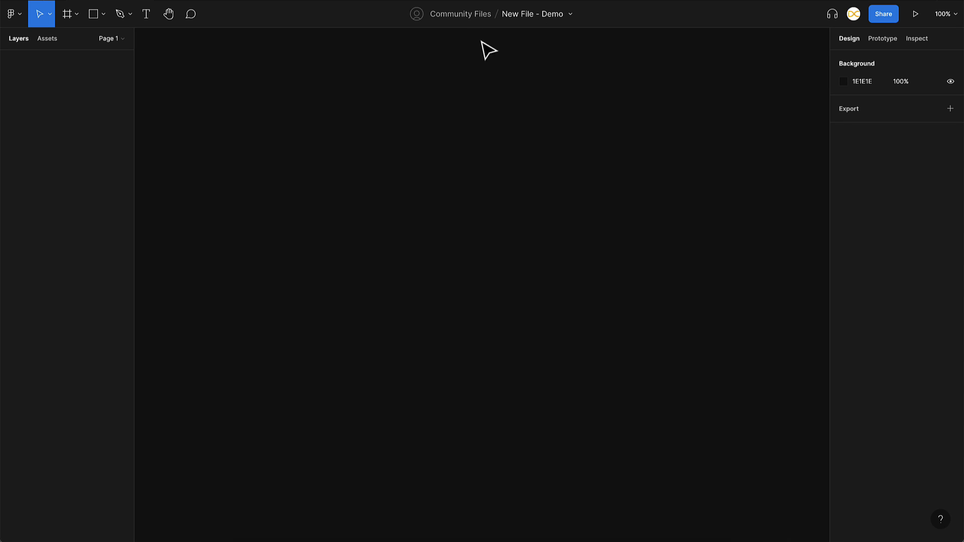
Step: Look over the file's available actions, such as version history, export, duplicate and move to project, and dismiss them
click(570, 15)
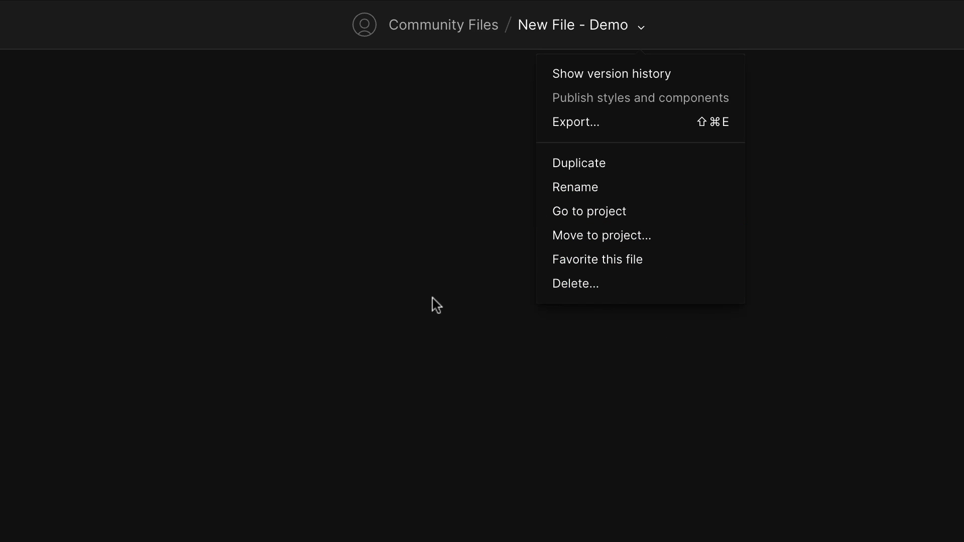
click(434, 168)
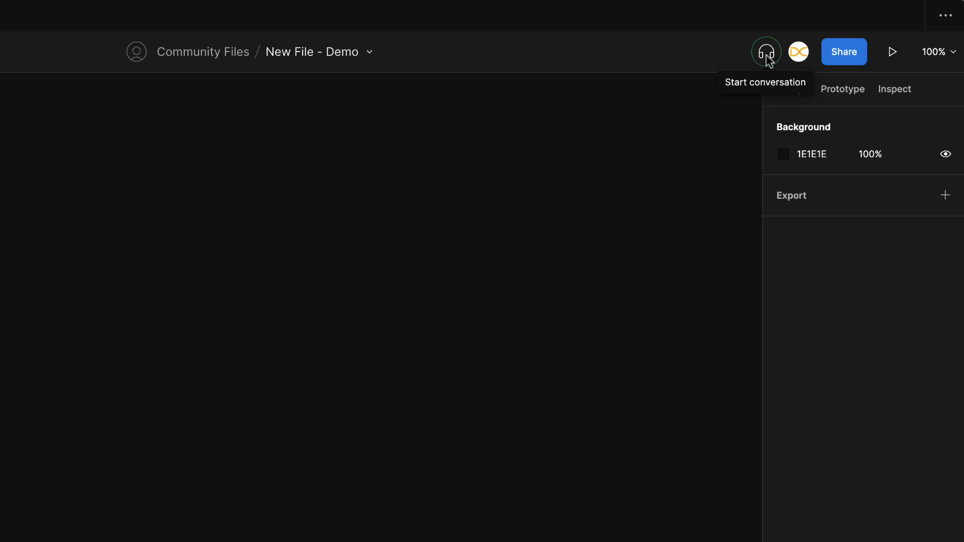
Step: Review the file's sharing settings and the permission levels for invitees, and close them without sending an invitation
mouse_move(806, 57)
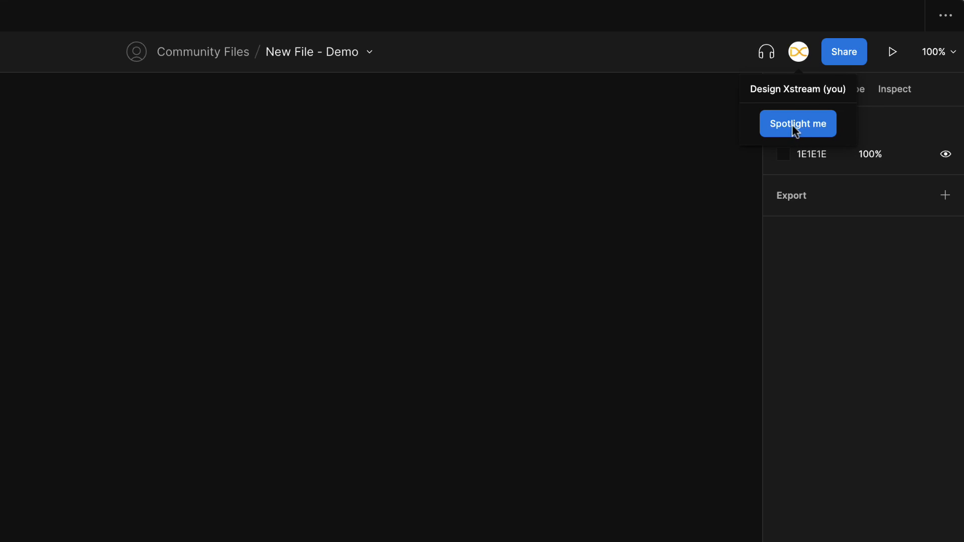
click(849, 62)
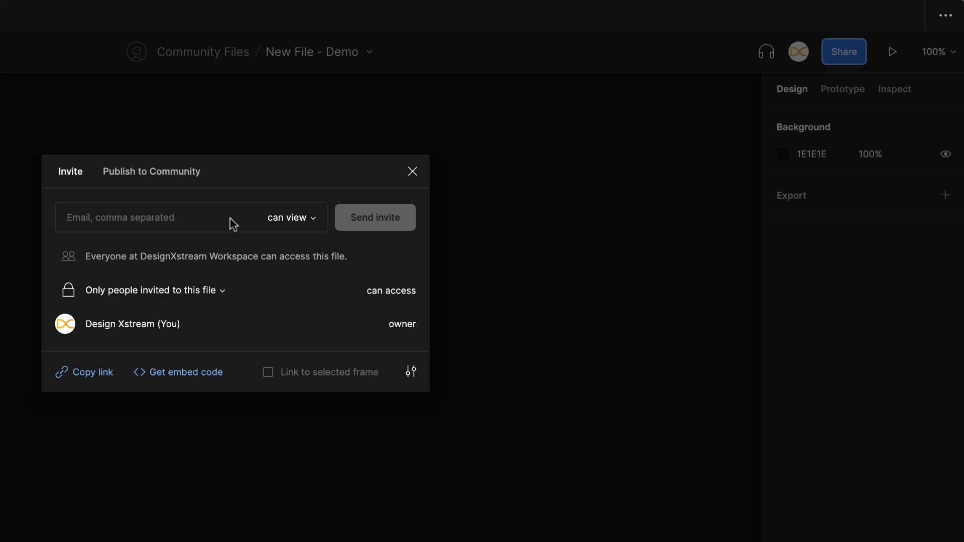
click(306, 220)
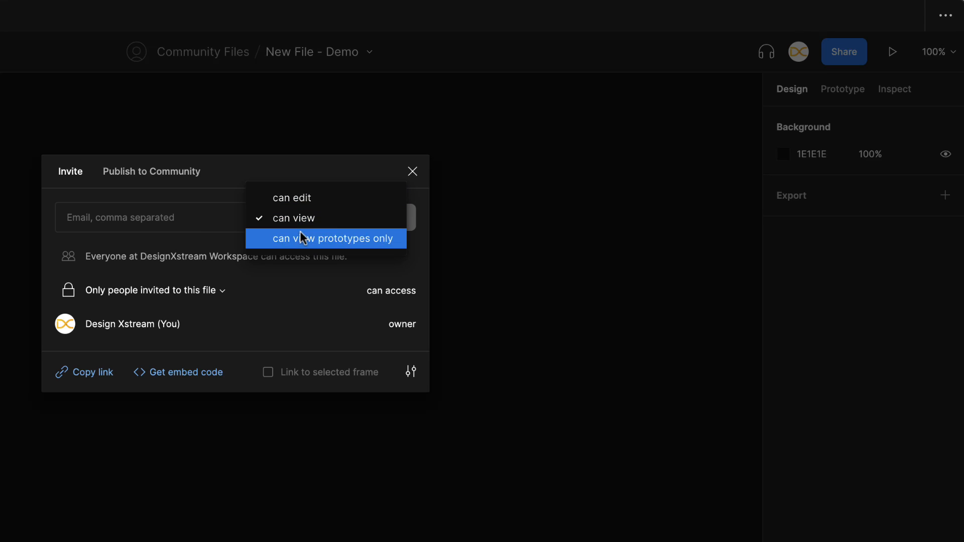
click(215, 212)
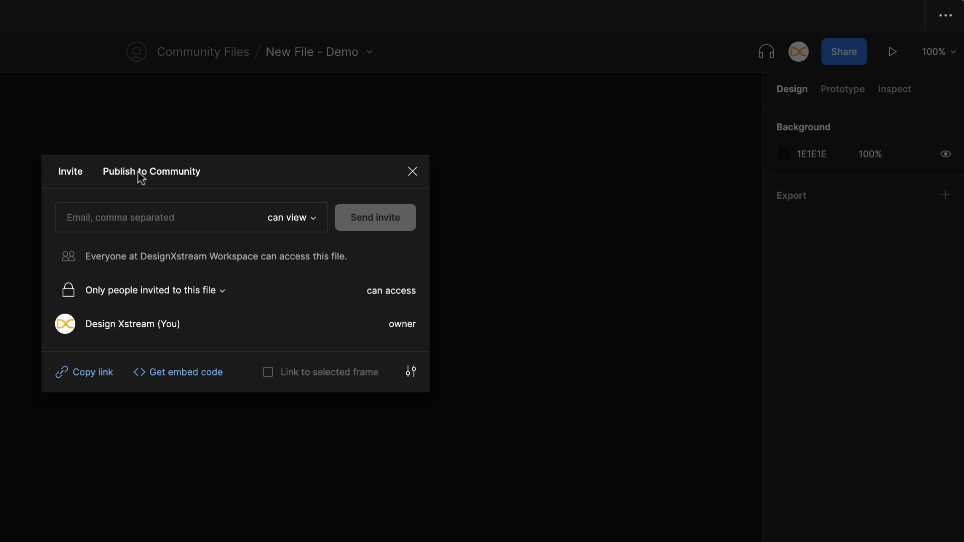
click(412, 171)
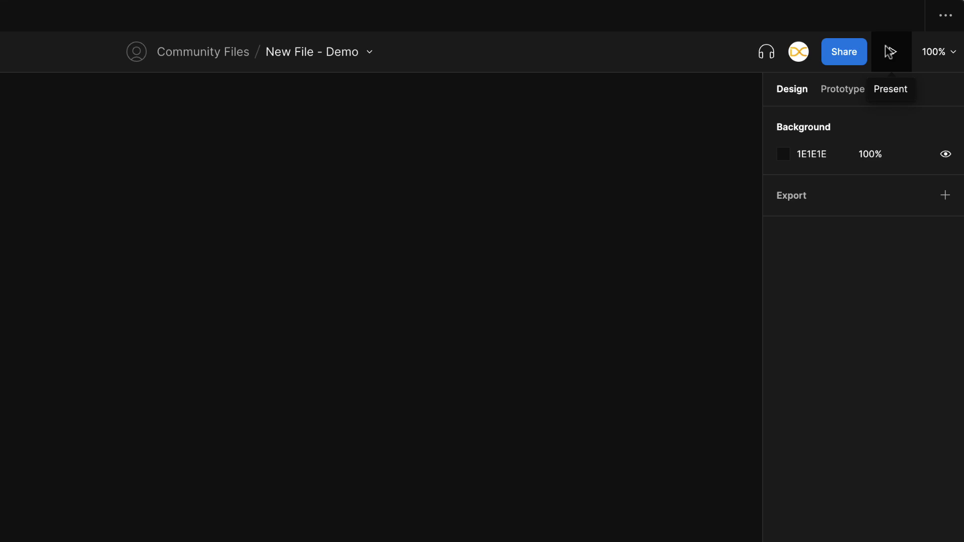
Step: Show the rulers around the canvas and hide them again
click(953, 61)
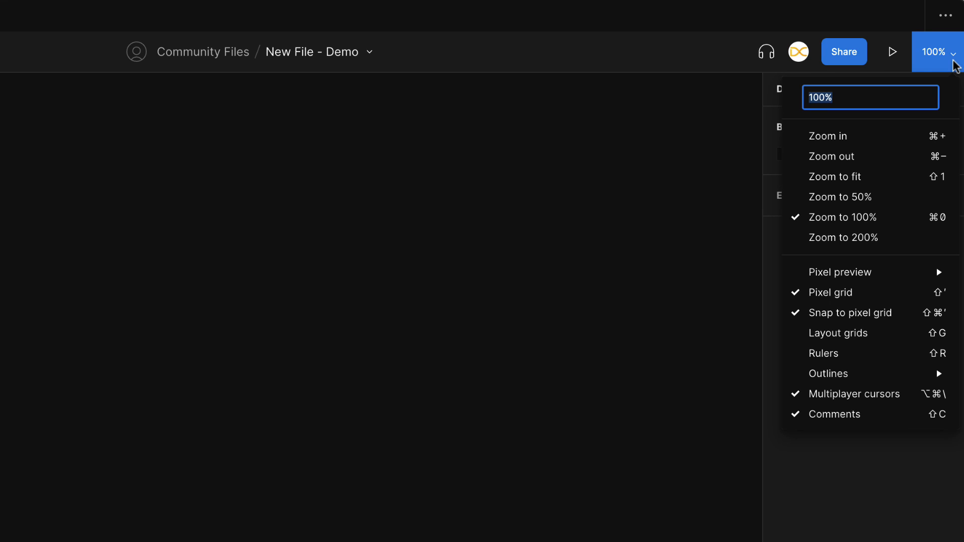
click(829, 355)
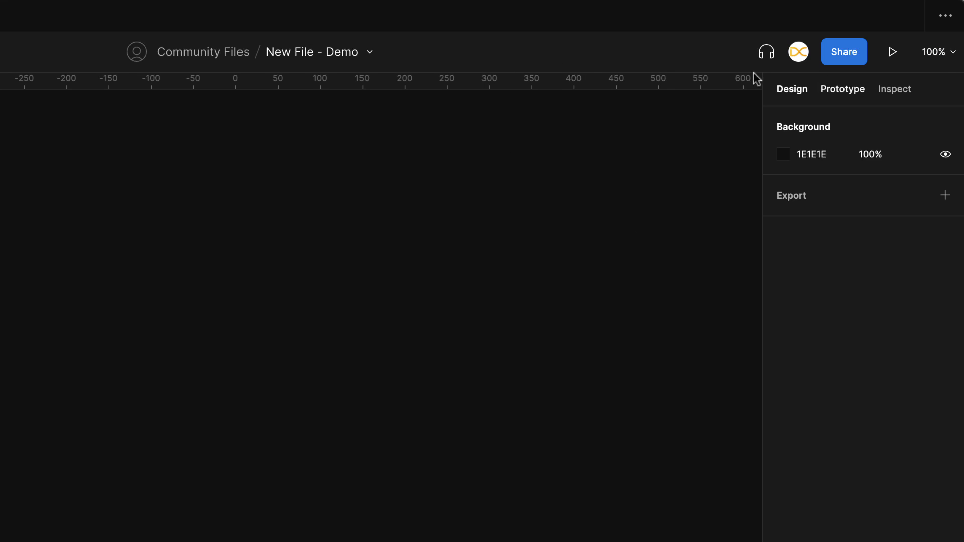
click(934, 51)
click(821, 348)
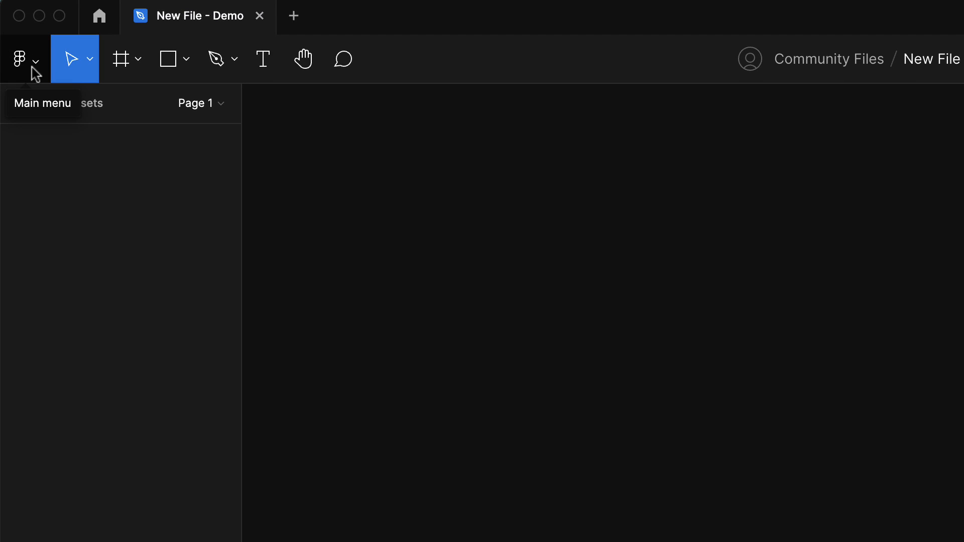
Step: Look over the main menu's File, Edit, Text and Preferences commands and the Move tool variants, and dismiss them
click(25, 59)
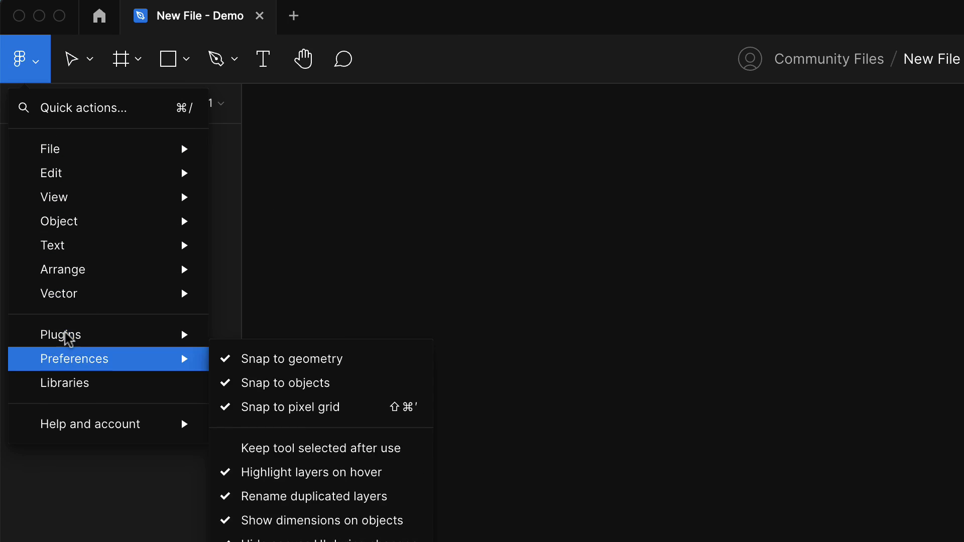
mouse_move(109, 158)
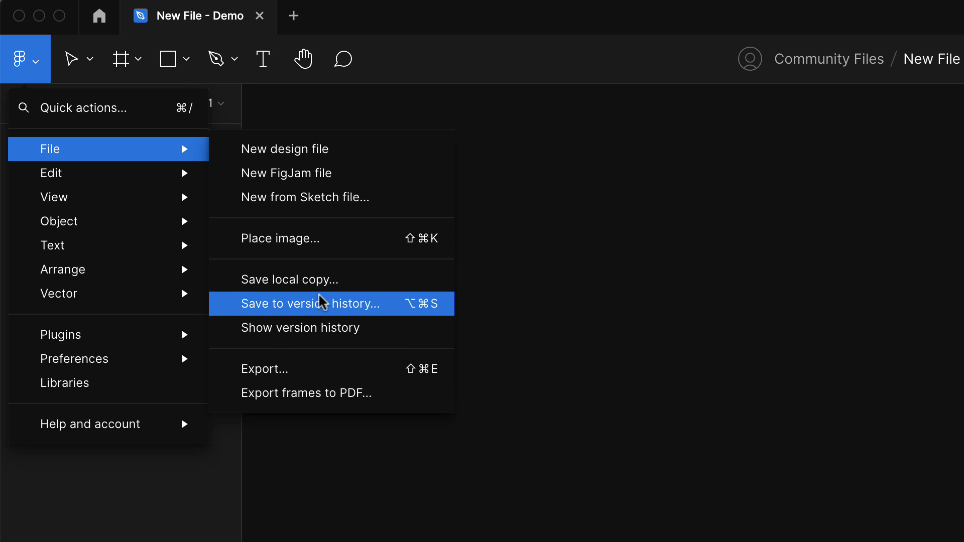
mouse_move(178, 180)
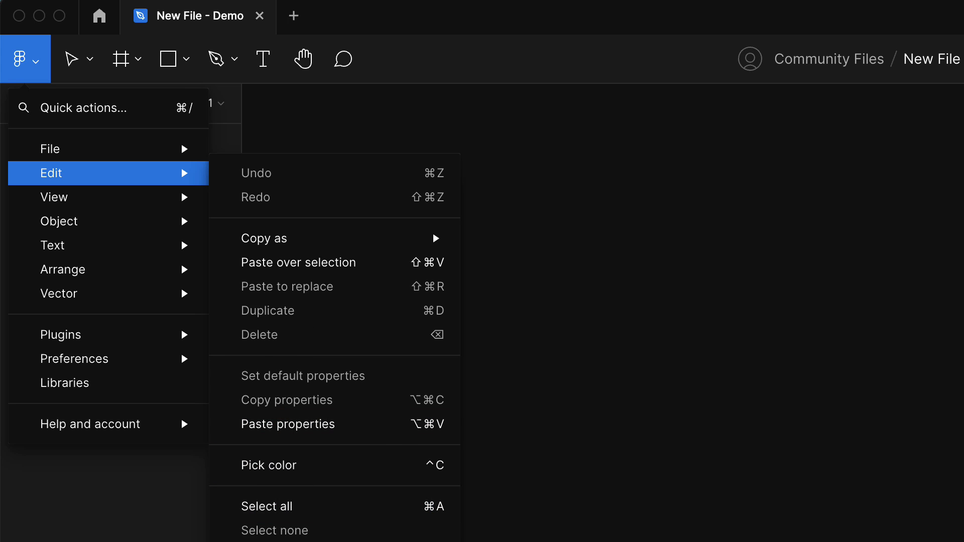
mouse_move(128, 236)
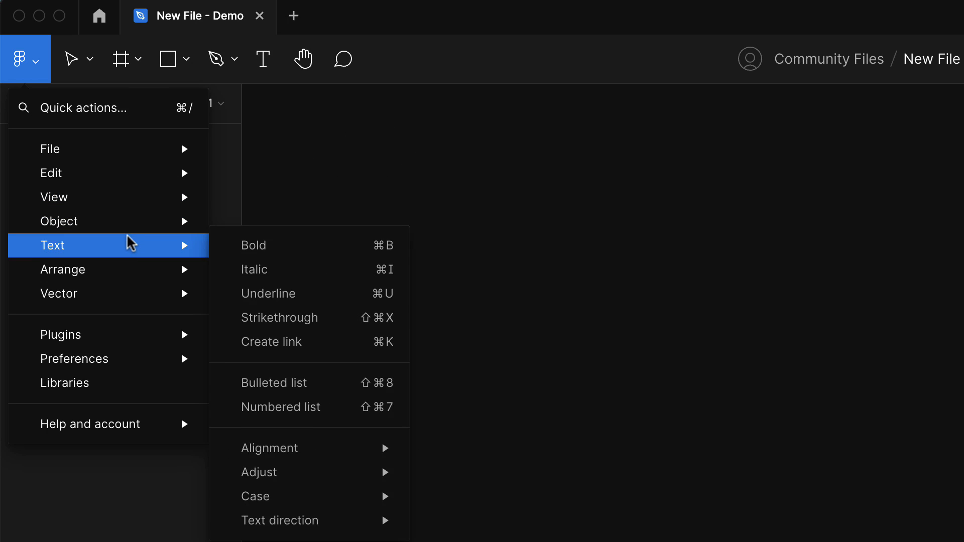
mouse_move(125, 283)
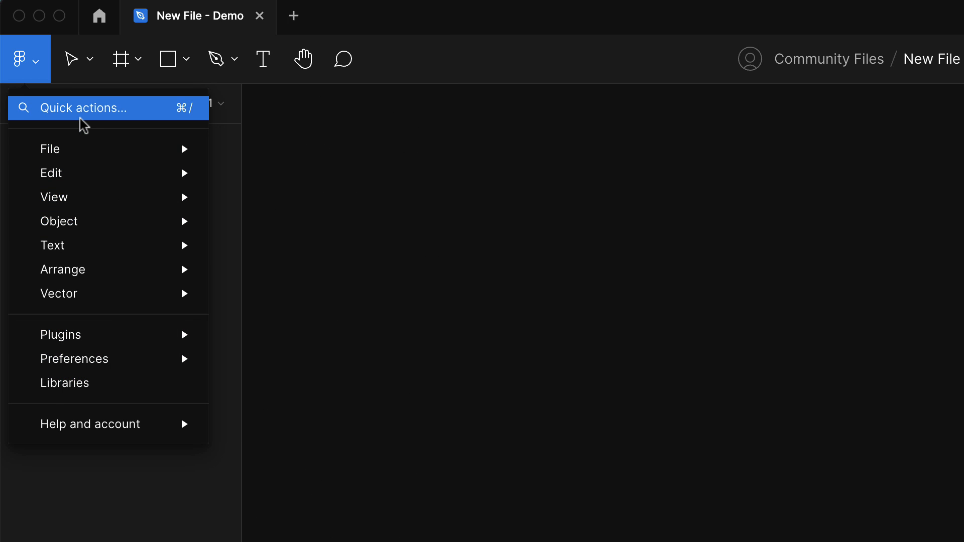
click(34, 64)
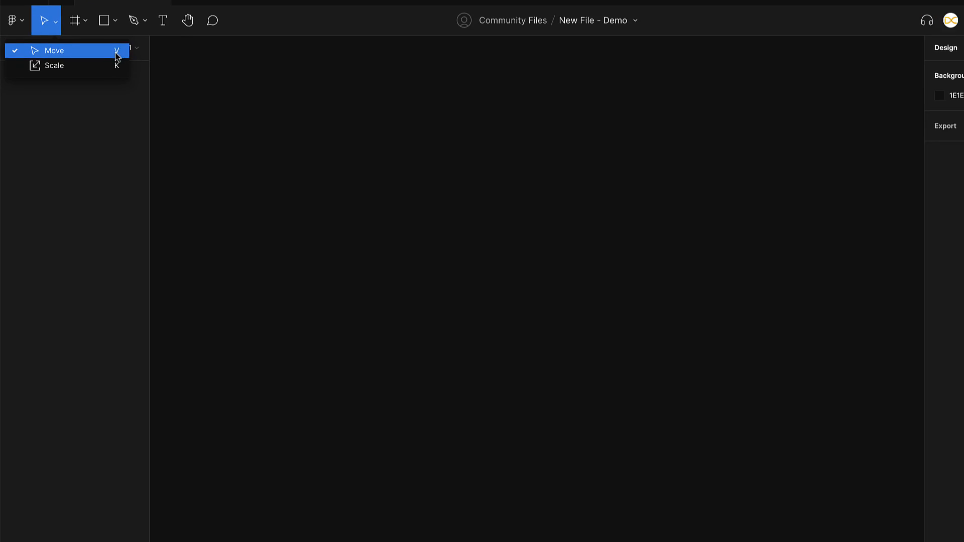
click(50, 21)
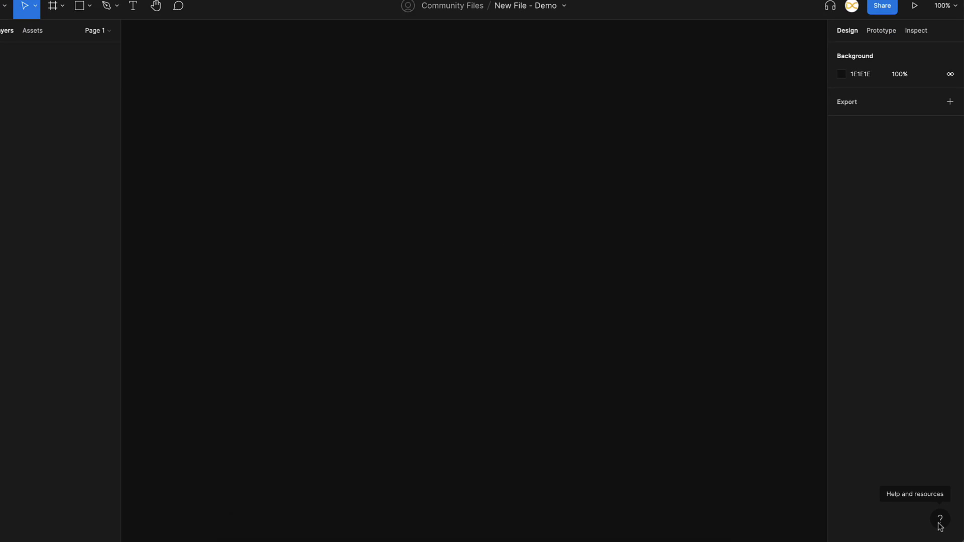
Step: Review the keyboard shortcuts reference by category, including Tools, View, Zoom, Text, Shape and Selection, and close it
click(939, 521)
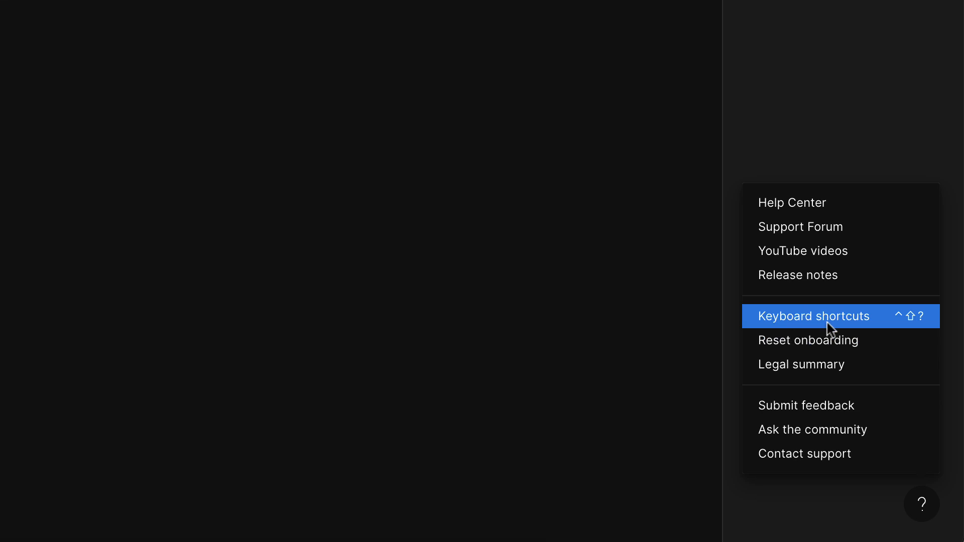
click(829, 320)
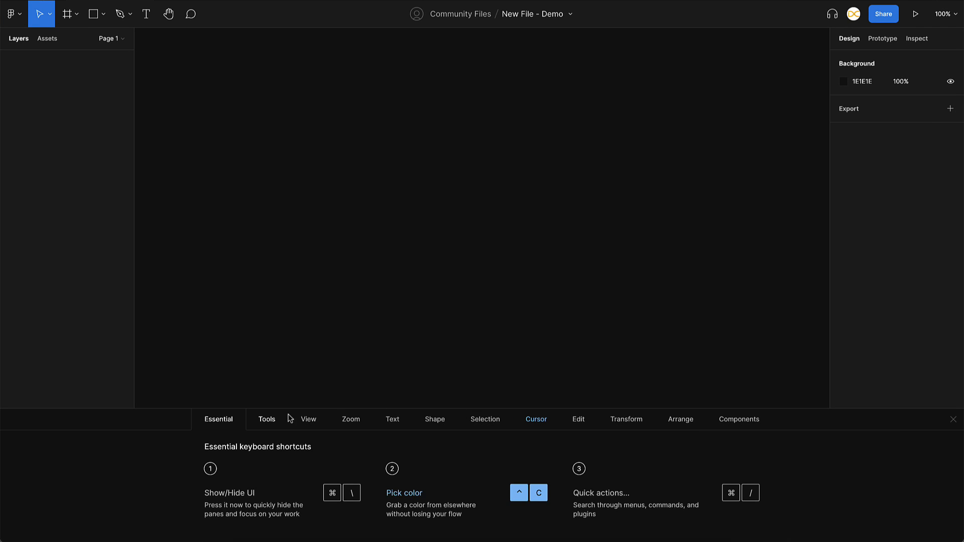
click(239, 415)
click(310, 424)
click(356, 426)
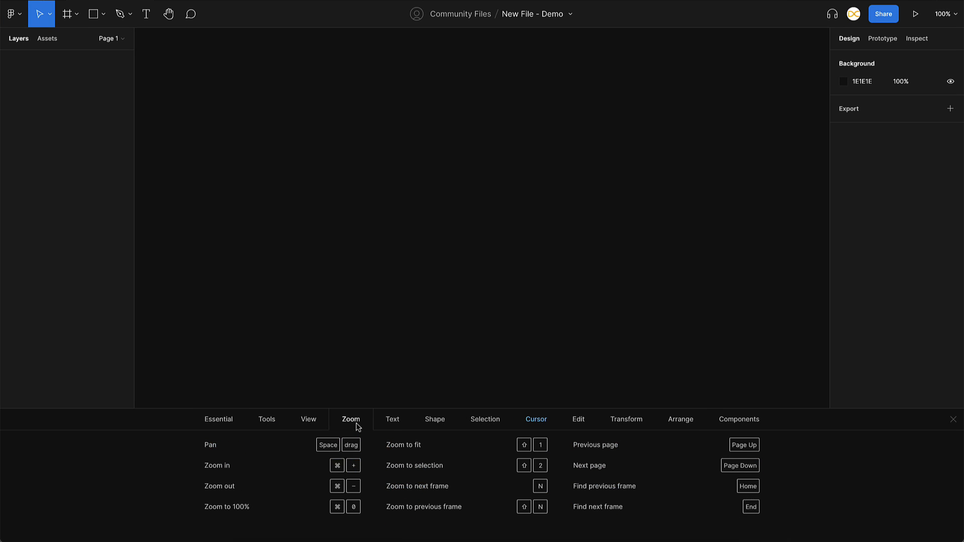
click(392, 424)
click(436, 424)
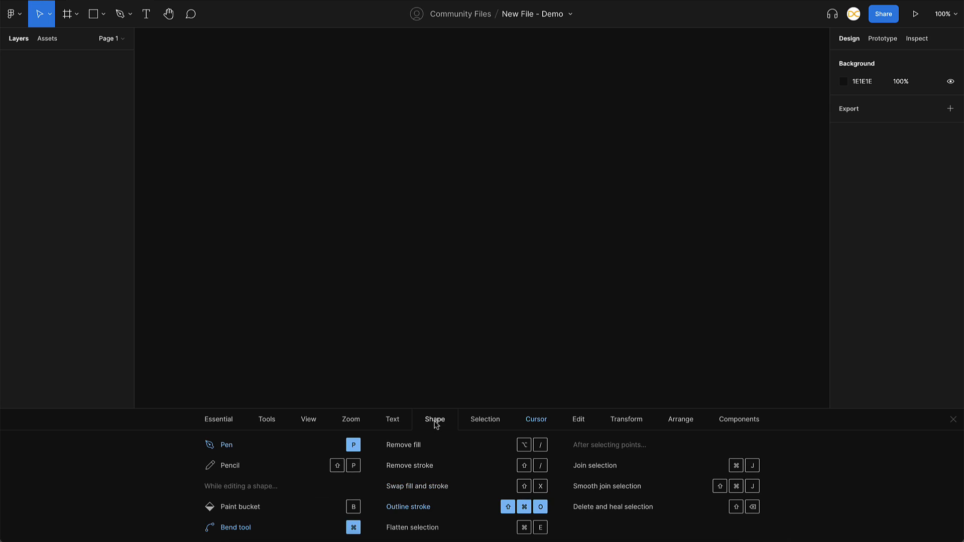
click(478, 425)
click(227, 423)
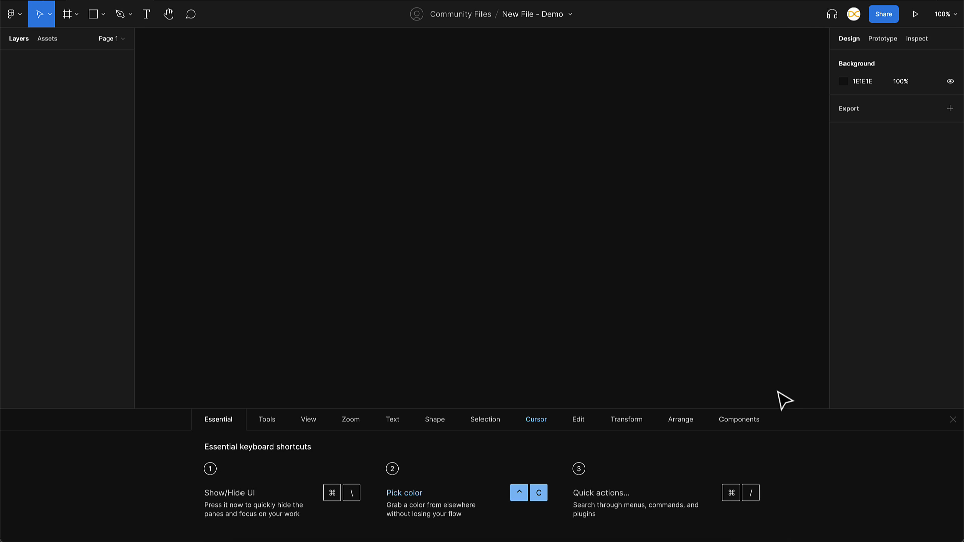
click(953, 420)
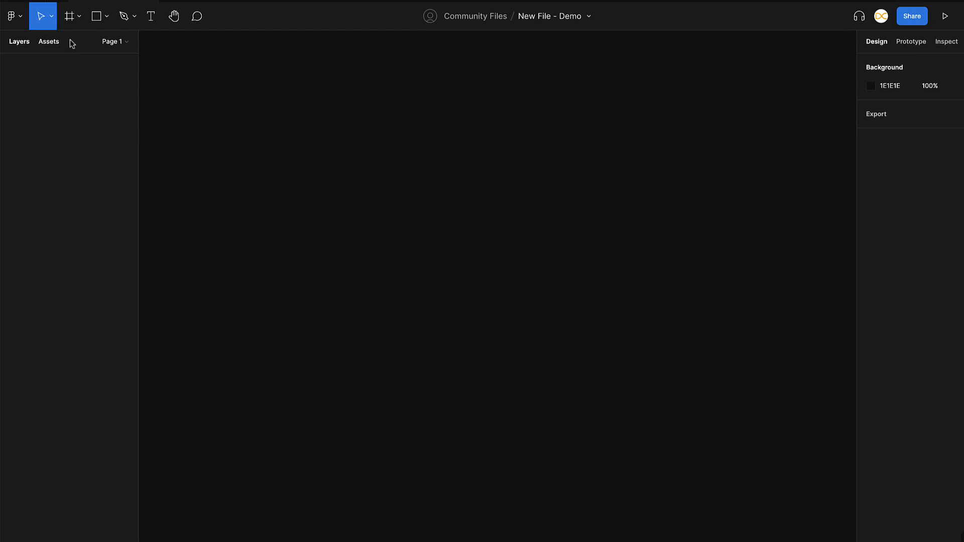
Step: Examine the available move tools (Move, Scale) and region tools (Frame, Slice) without activating any of them
click(50, 14)
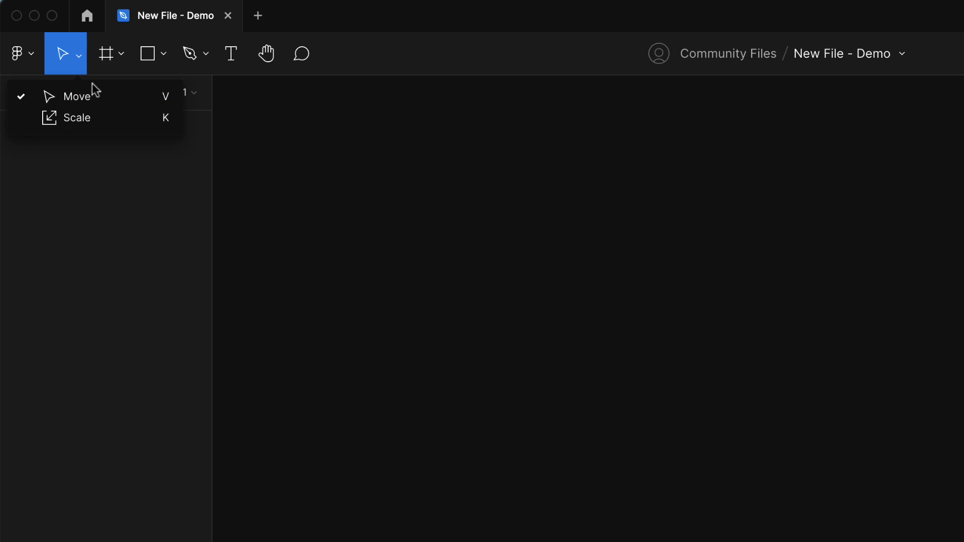
key(Escape)
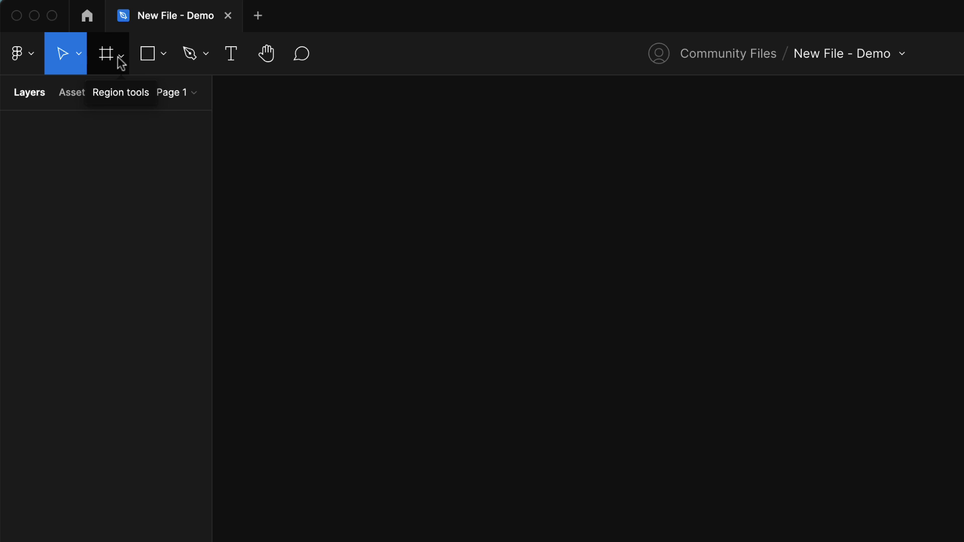
click(120, 63)
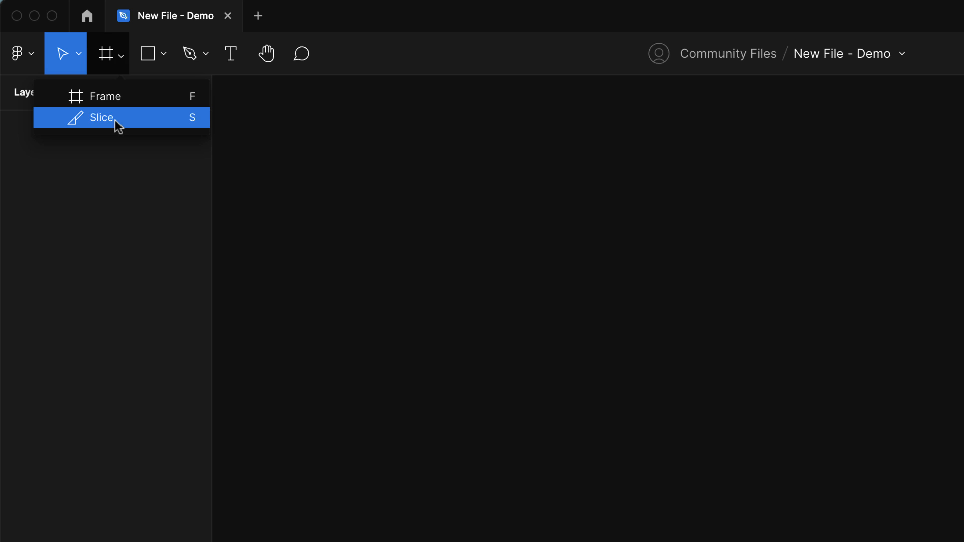
click(122, 56)
Step: Draw a rectangle about 214 × 146 on the canvas and an ellipse about 226 × 179 to its right
click(165, 57)
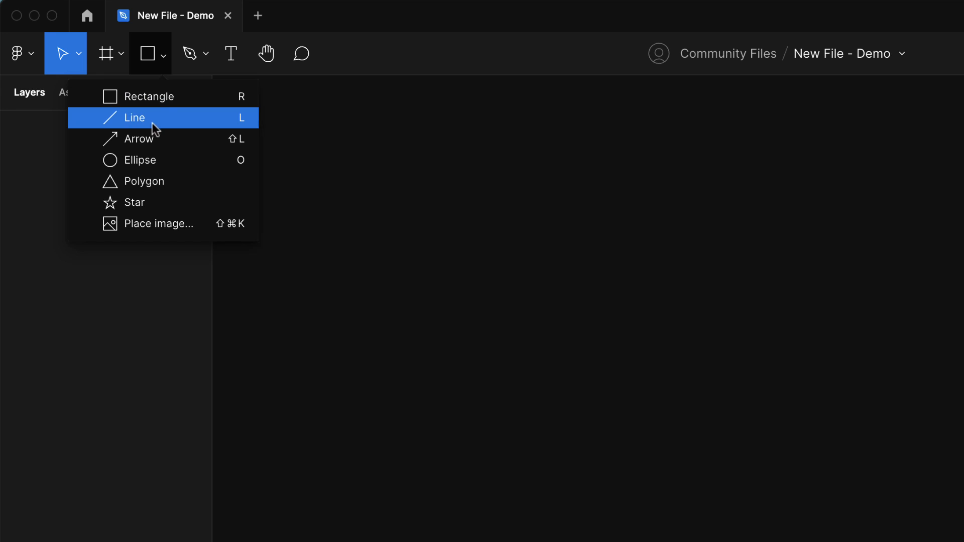
click(152, 100)
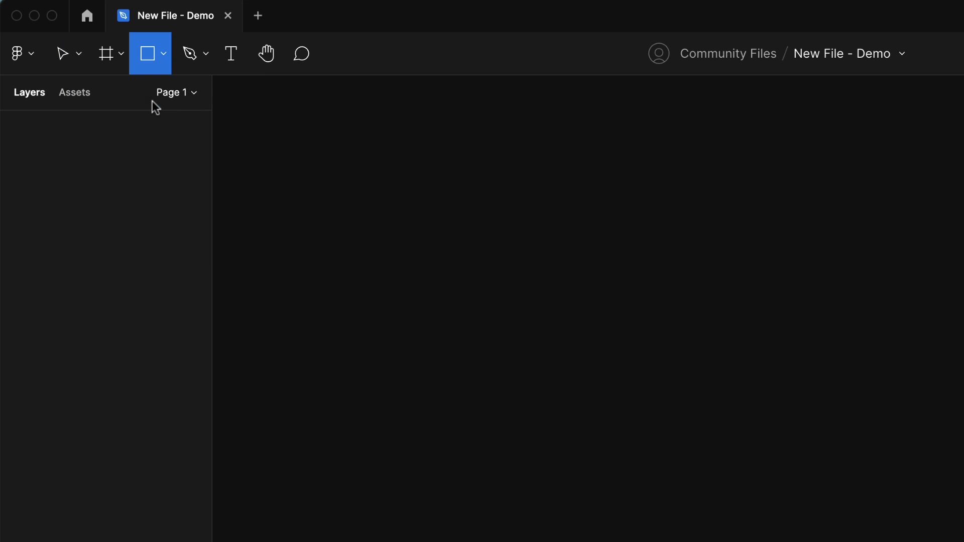
drag(531, 296, 721, 424)
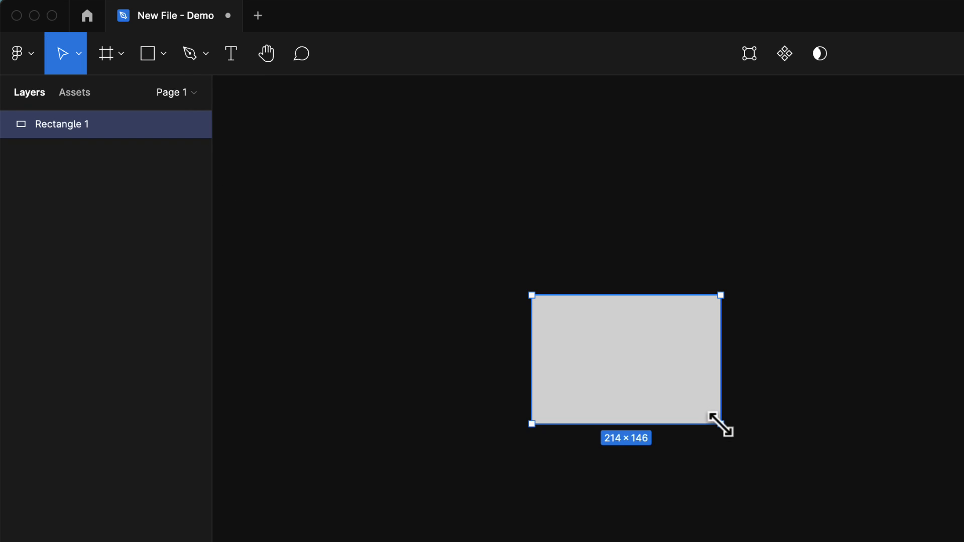
click(166, 64)
click(146, 160)
drag(742, 249, 941, 408)
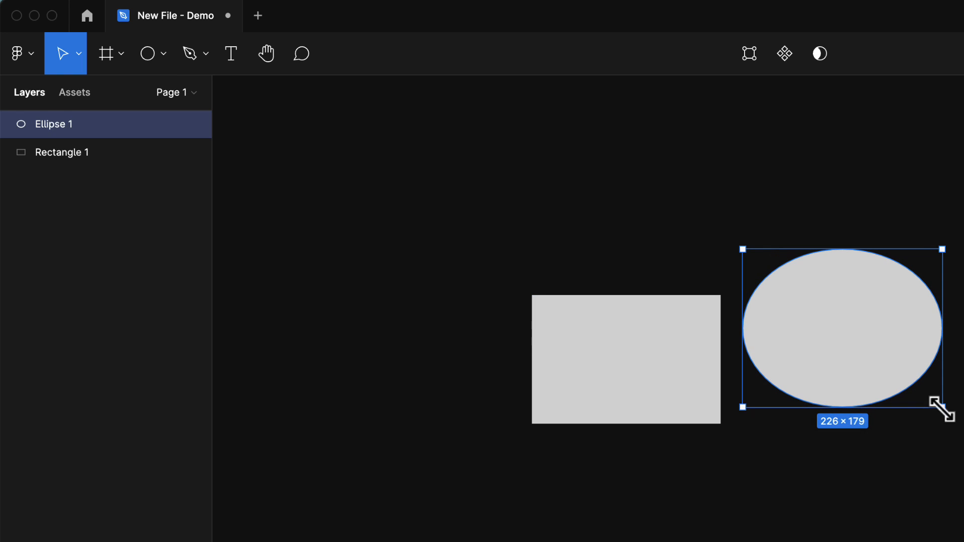
click(492, 130)
Step: Check the remaining shape tools, such as Polygon and Star, and delete both shapes from the canvas
click(163, 53)
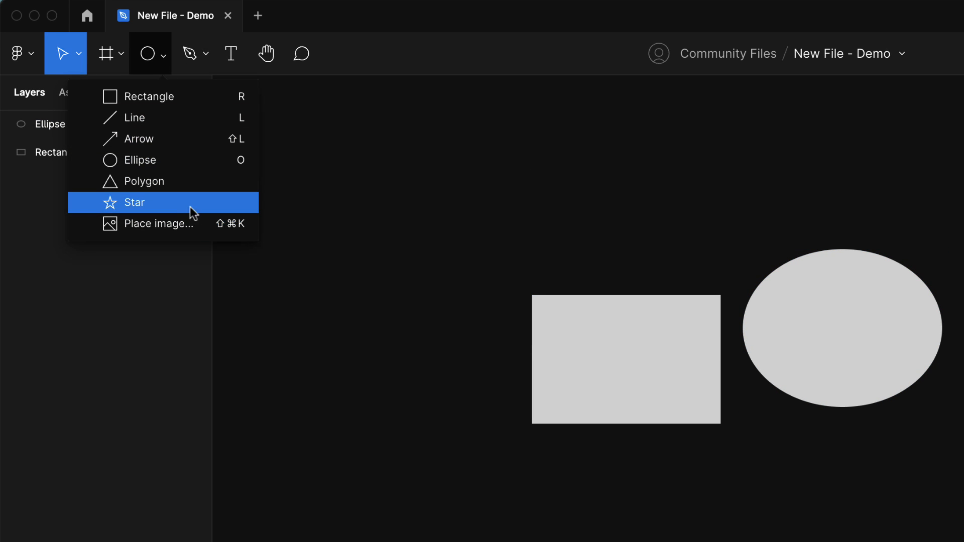
click(413, 193)
key(super+a)
key(BackSpace)
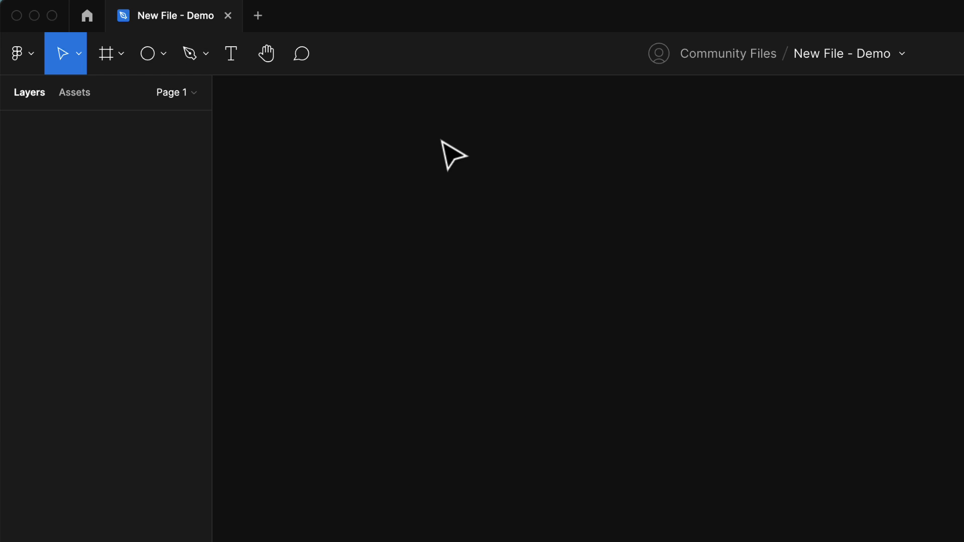
Step: Draw a six-point Pen path combining straight and curved segments, and bring its last segment back to the starting point
click(194, 63)
click(204, 57)
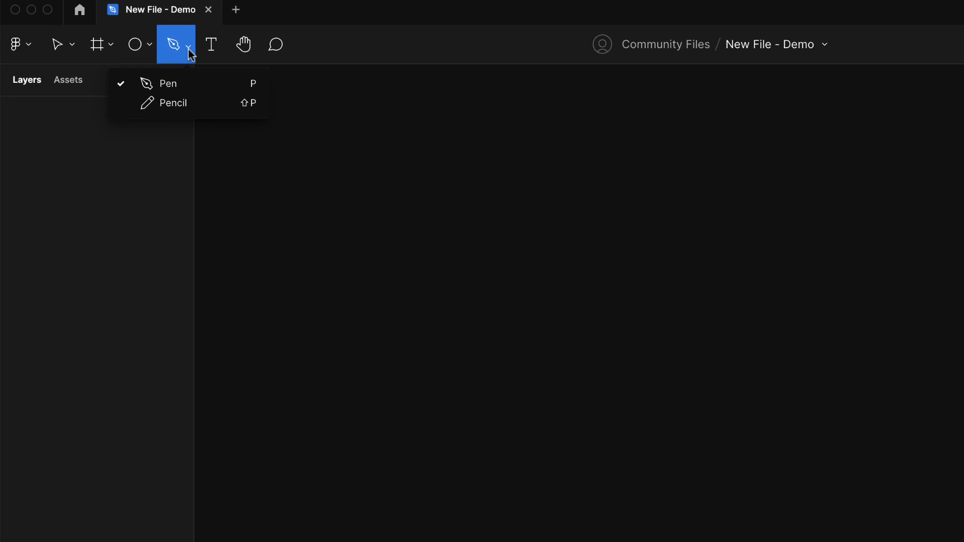
click(618, 289)
click(539, 317)
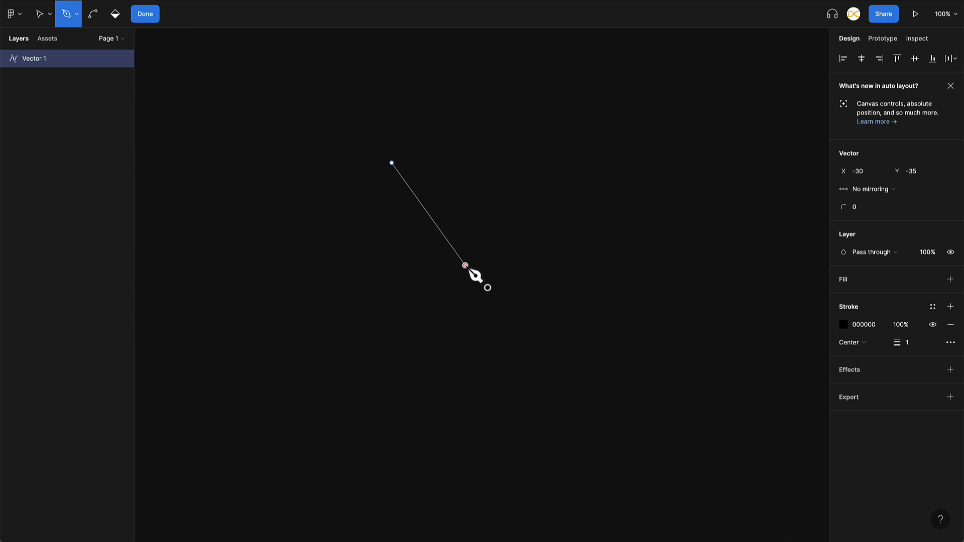
click(552, 178)
drag(711, 155, 742, 238)
drag(704, 343, 626, 361)
click(423, 380)
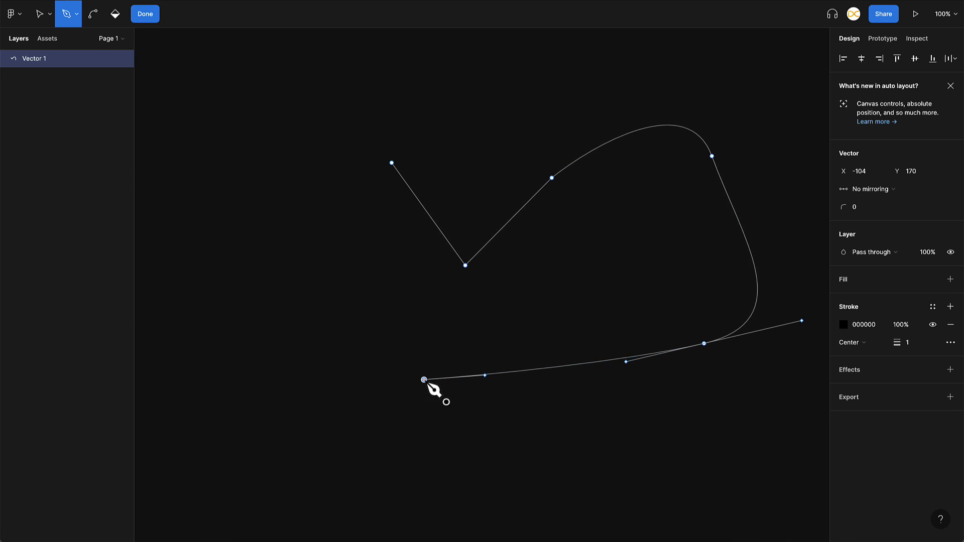
click(392, 163)
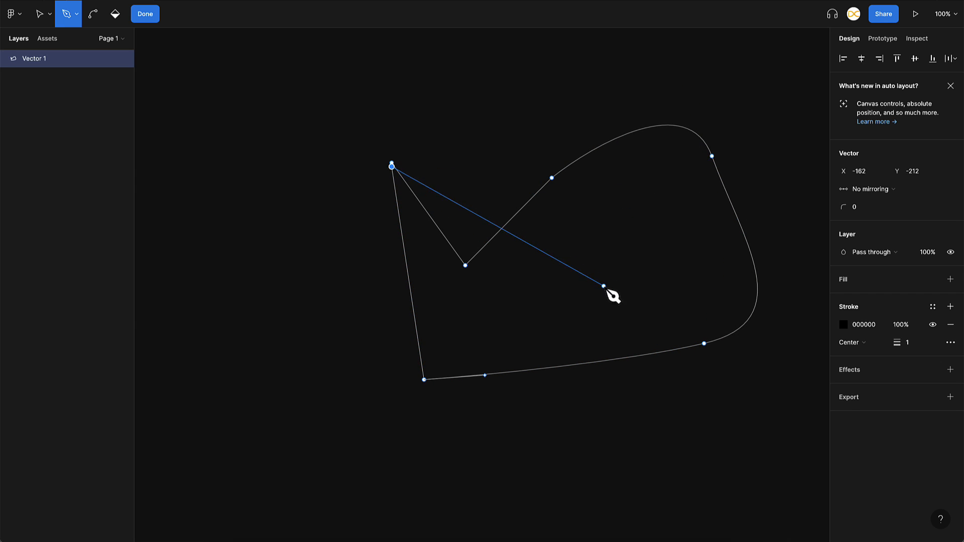
Step: End the pen path, select all its points and delete them
key(Escape)
key(ctrl+a)
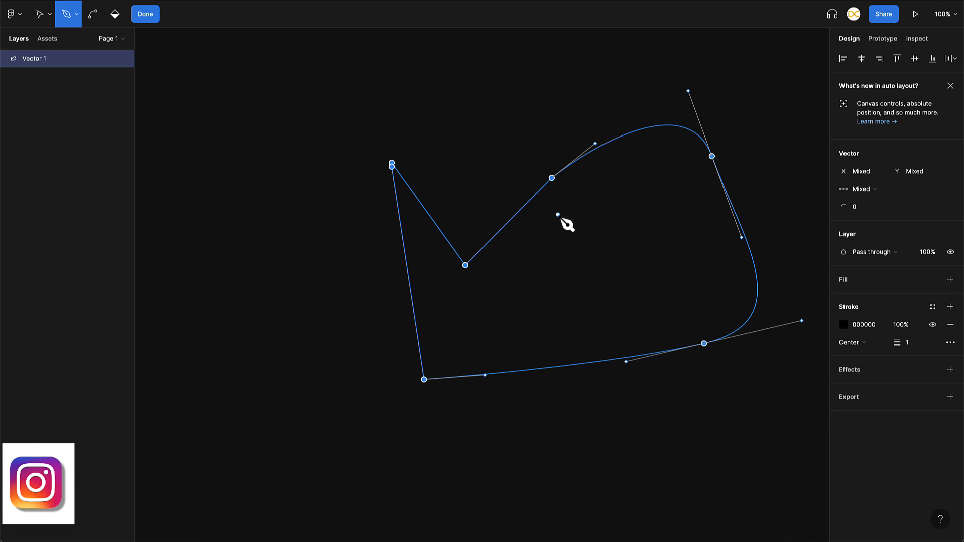
key(Delete)
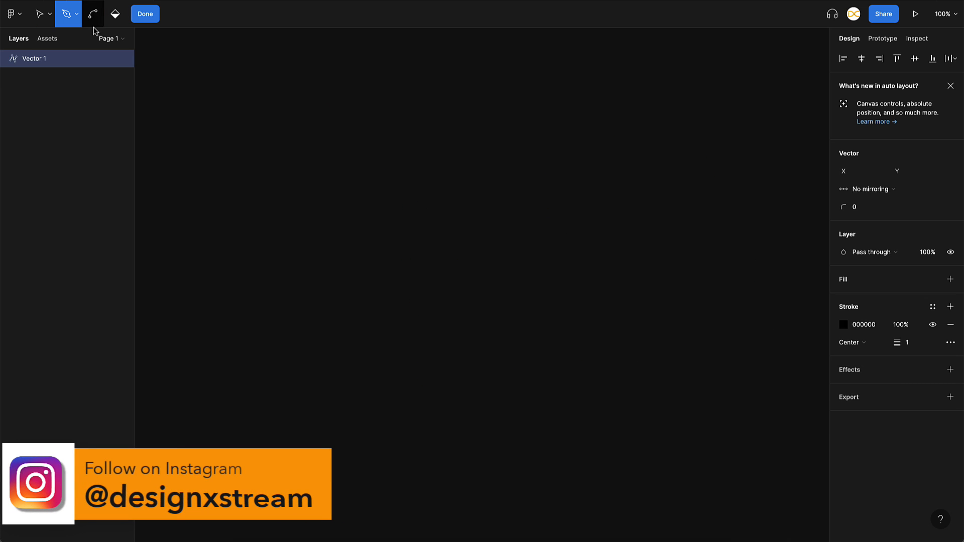
Step: Draw a freehand wavy line with two humps across the canvas using the Pencil tool
click(78, 19)
click(75, 54)
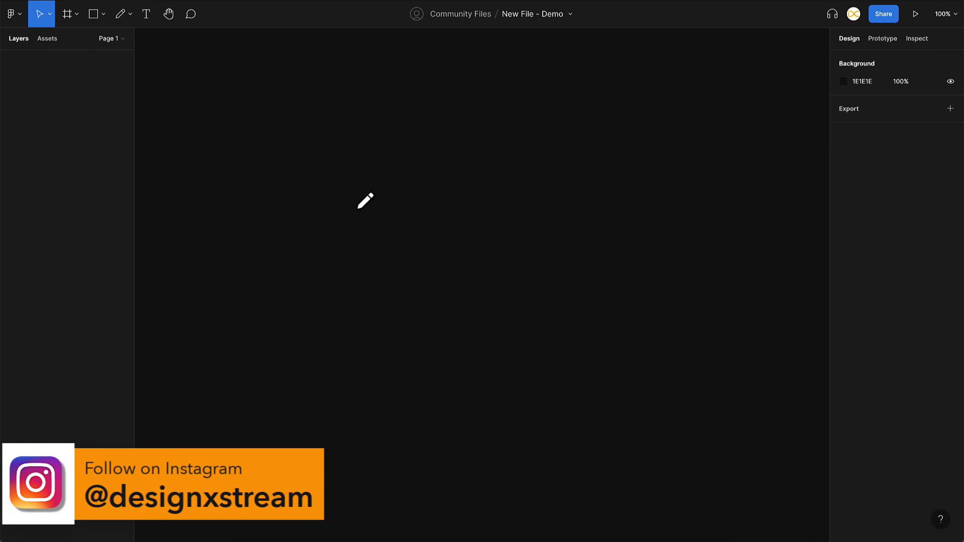
mouse_move(320, 329)
mouse_down()
mouse_move(340, 238)
mouse_move(431, 264)
mouse_up()
key(shift+p)
mouse_move(326, 245)
mouse_down()
mouse_move(429, 227)
mouse_move(543, 182)
mouse_move(558, 248)
mouse_up()
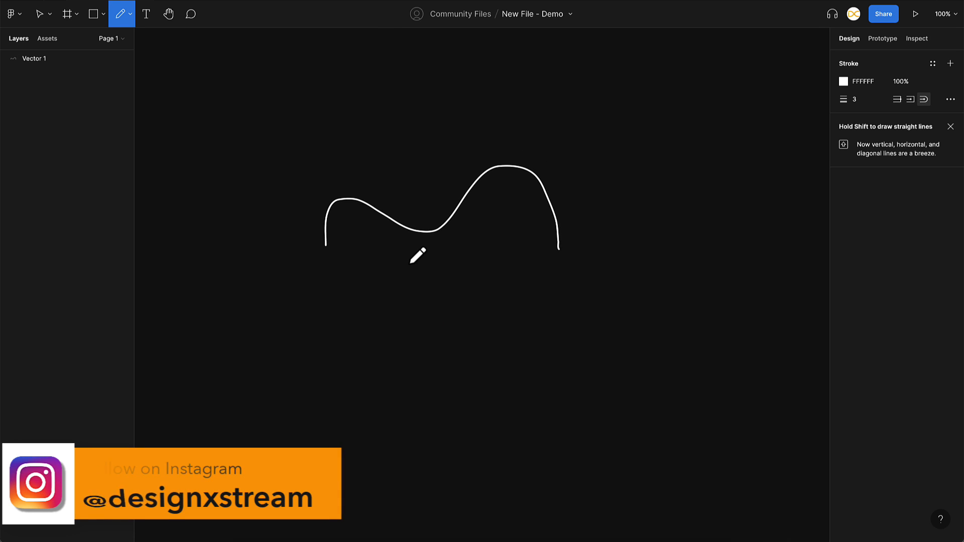
Step: Leave the Pencil tool and delete the wavy line from the canvas
key(Escape)
click(443, 234)
key(Delete)
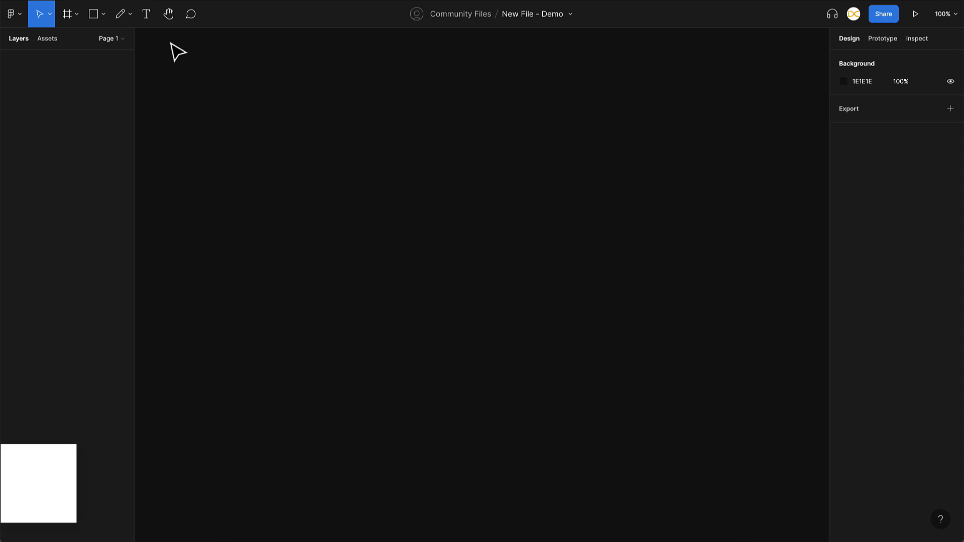
Step: Add a text layer reading "sfs" on the canvas
click(146, 14)
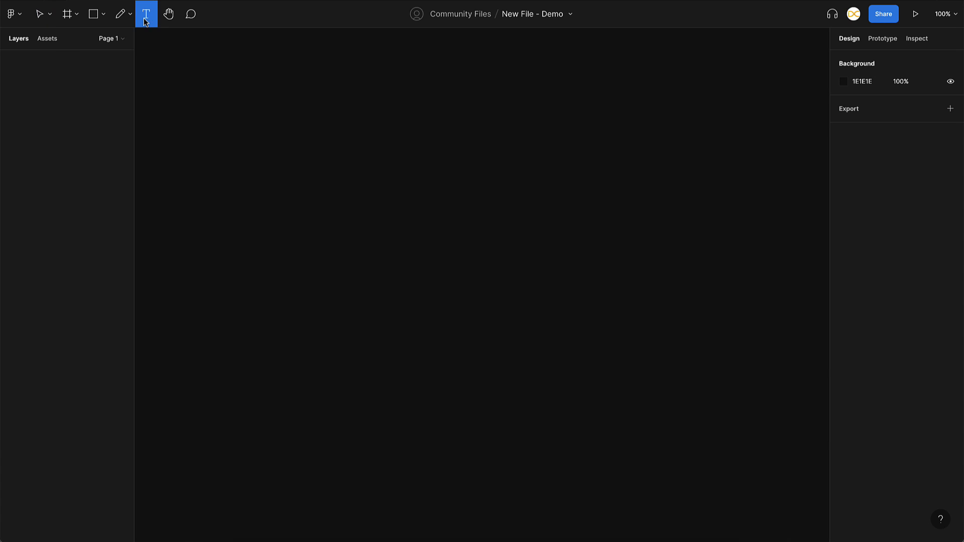
click(357, 244)
text(sf)
key(Escape)
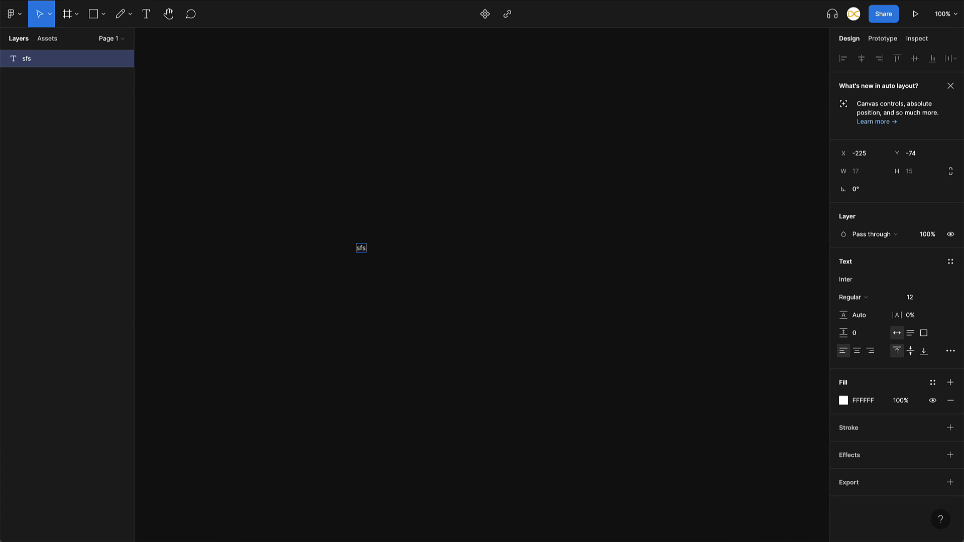
Step: Try out the Hand tool for moving around the canvas and switch to the Comment tool
key(h)
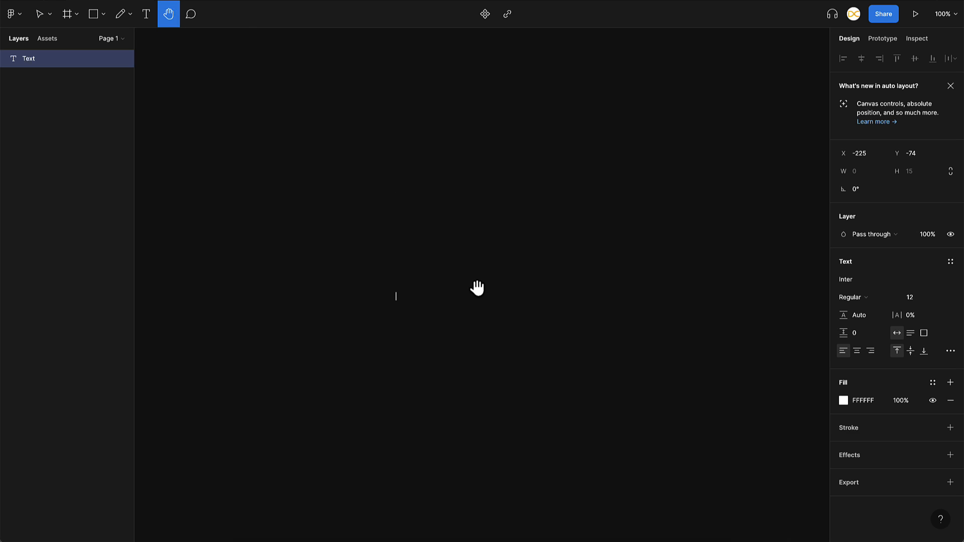
click(191, 15)
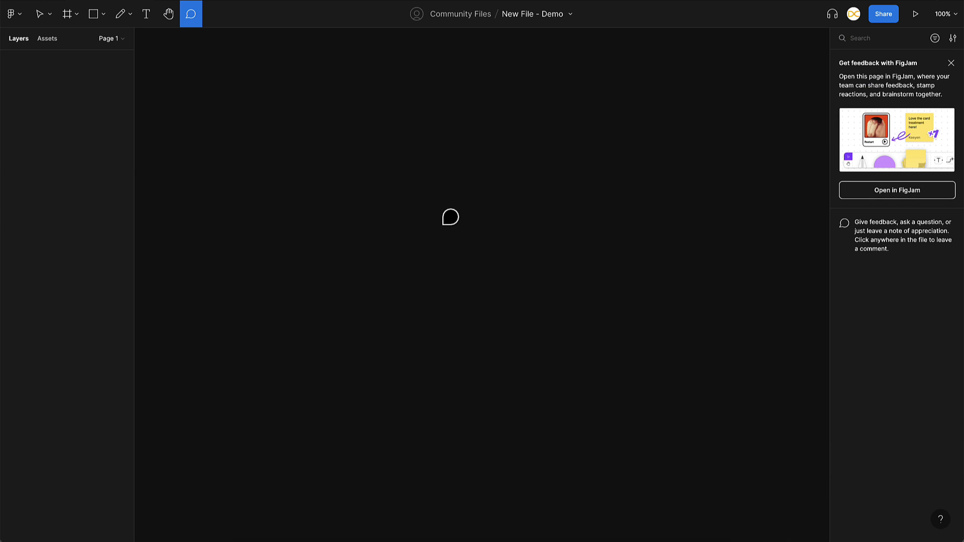
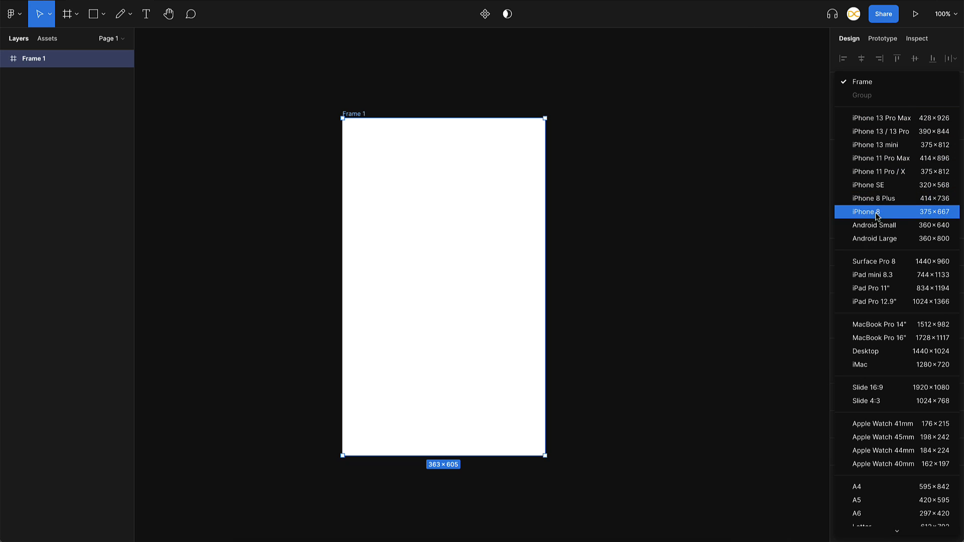
Step: Resize the frame to the iPhone 8 preset (375 × 667) and move it higher on the canvas
click(876, 214)
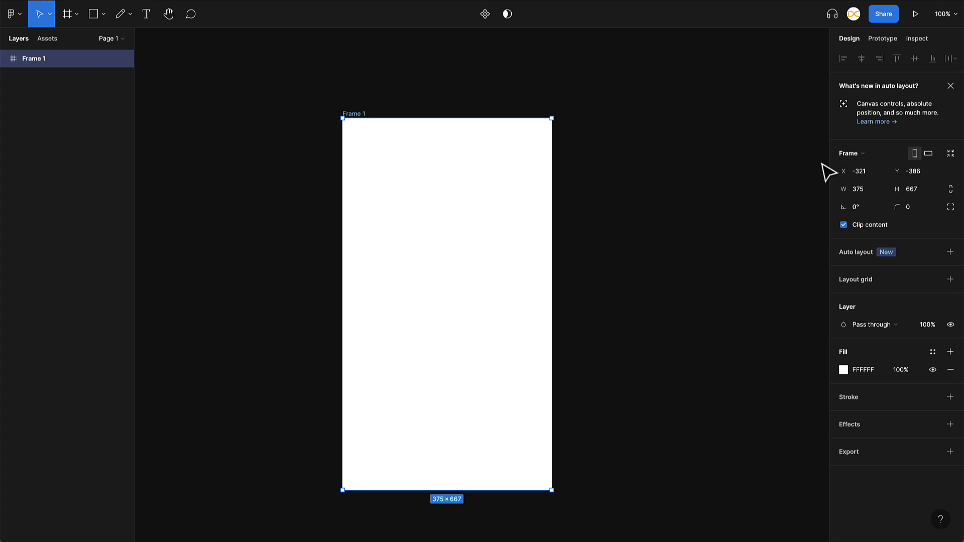
drag(360, 122, 362, 67)
click(639, 126)
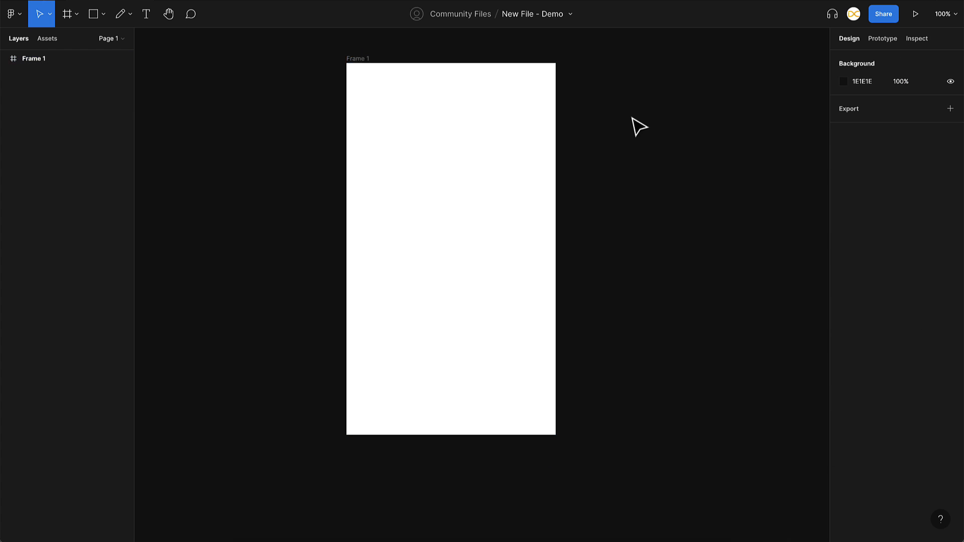
Step: Draw a rectangle about 342 × 118 inside the frame near its upper edge and keep it selected
click(93, 14)
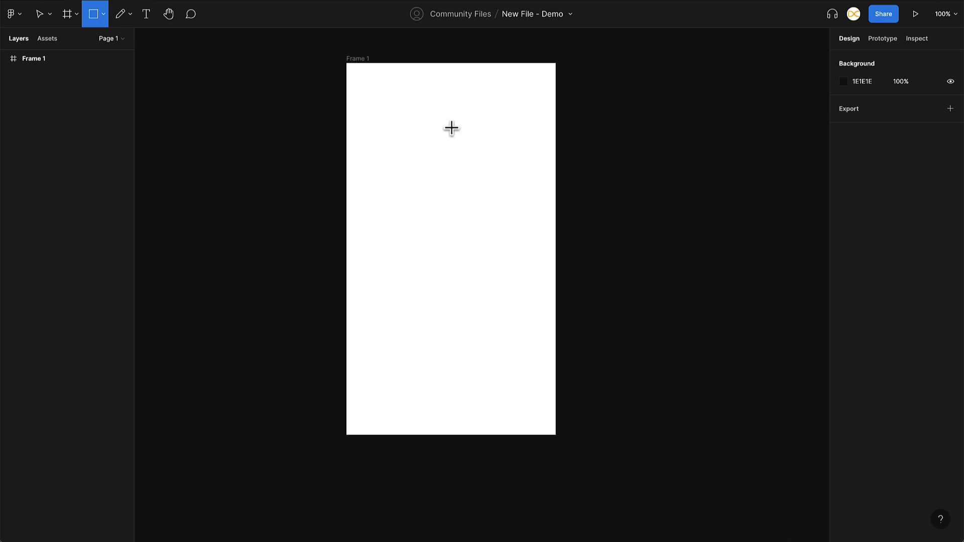
drag(355, 77, 546, 143)
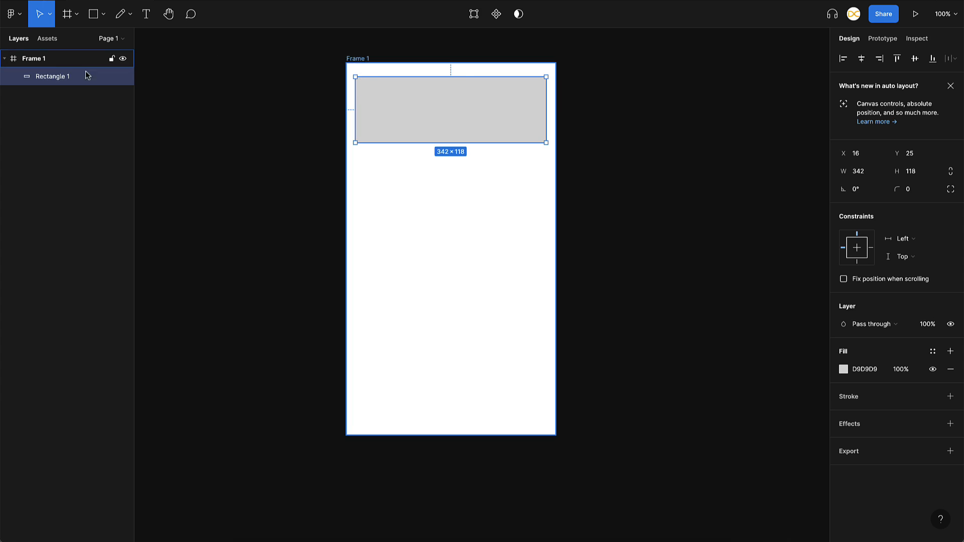
click(38, 59)
click(49, 79)
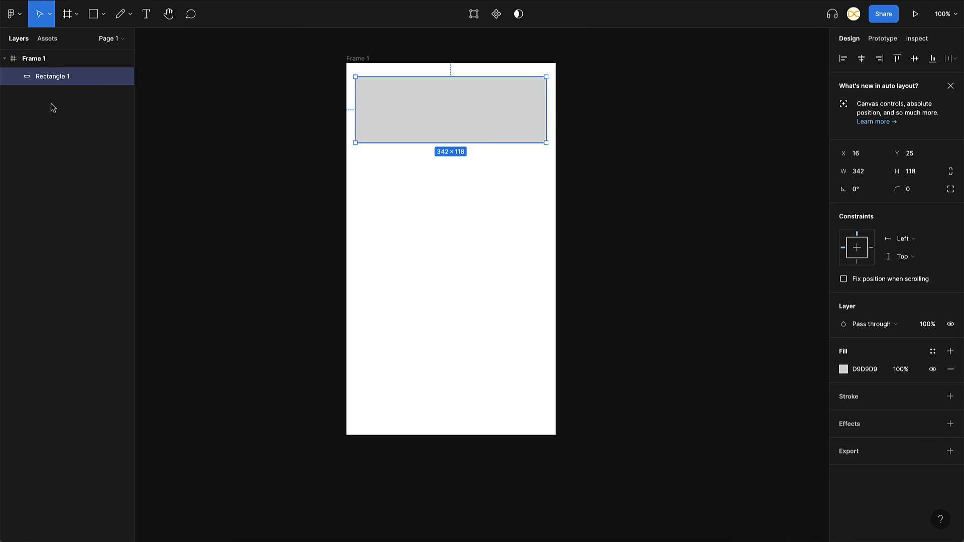
Step: Look through the file's assets and the available team libraries
click(55, 47)
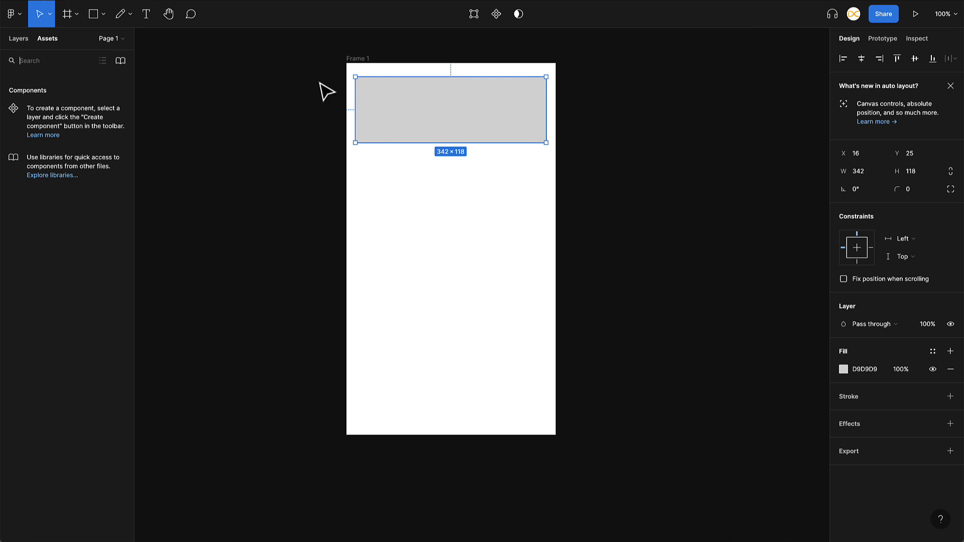
click(120, 61)
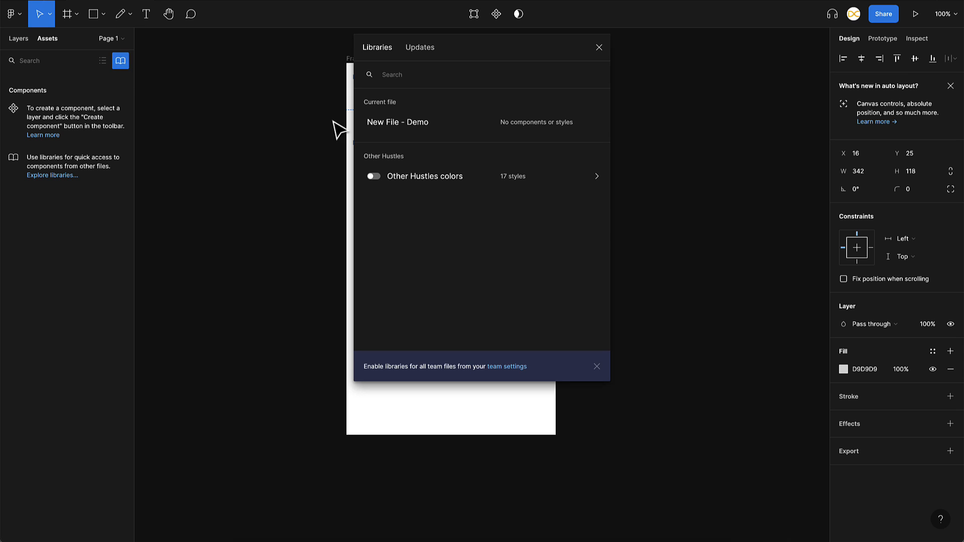
mouse_move(426, 184)
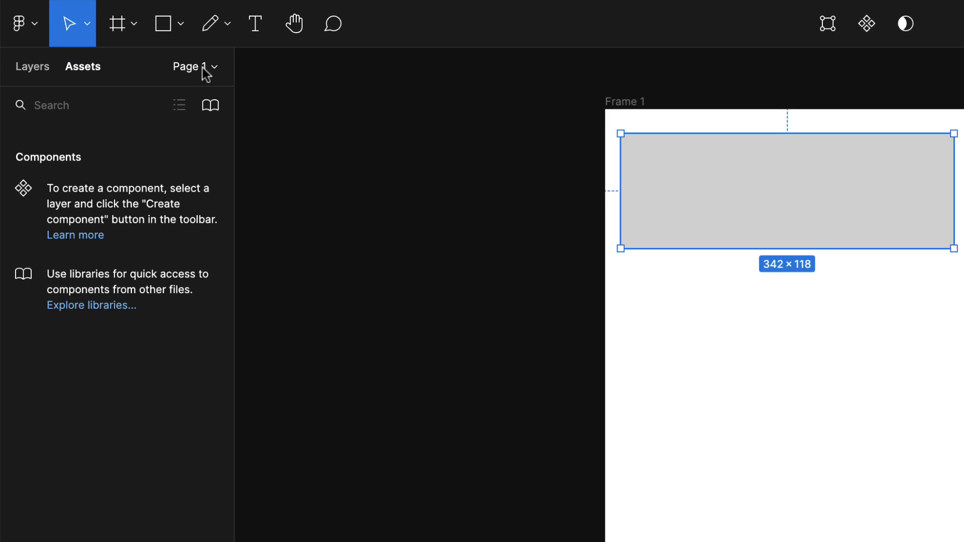
Step: Expand the page list and add five new pages, Page 2 to Page 6
click(220, 71)
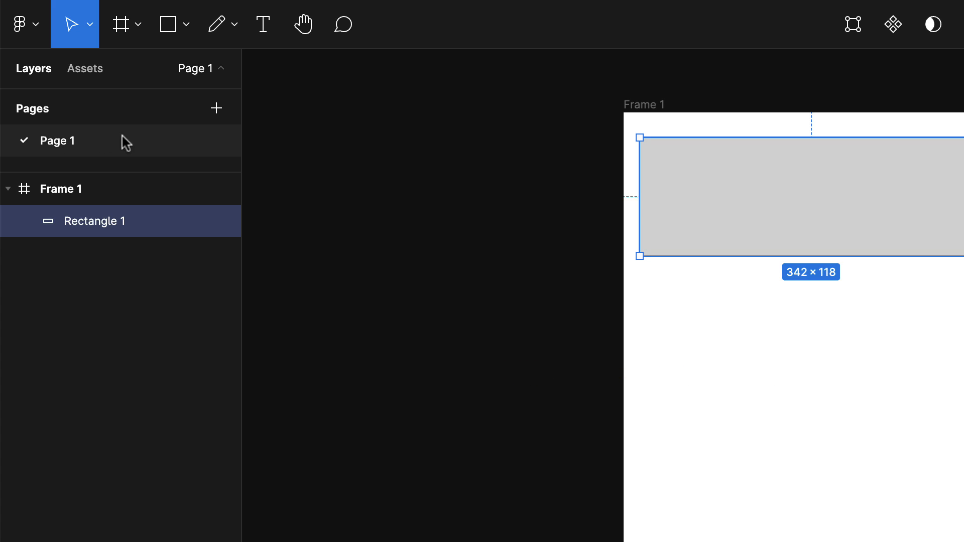
click(215, 119)
click(215, 118)
click(216, 119)
click(216, 119)
click(215, 119)
click(39, 76)
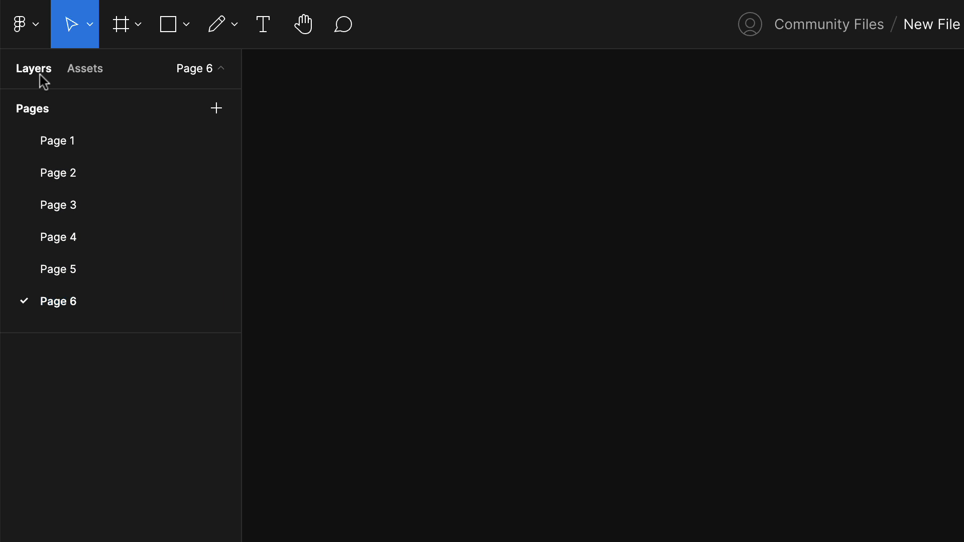
Step: Switch back to Page 1 and view the options available for that page
click(86, 70)
click(28, 73)
click(105, 141)
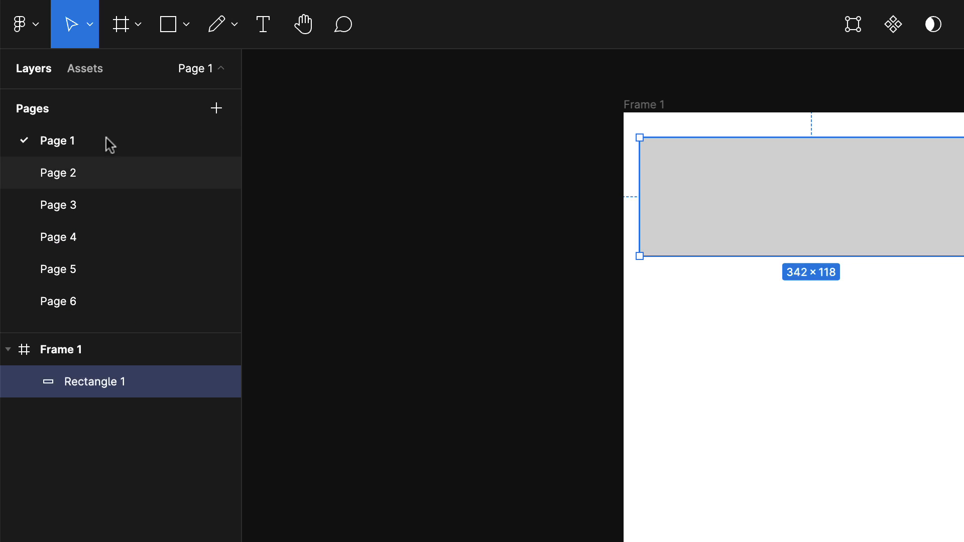
right_click(59, 145)
click(41, 109)
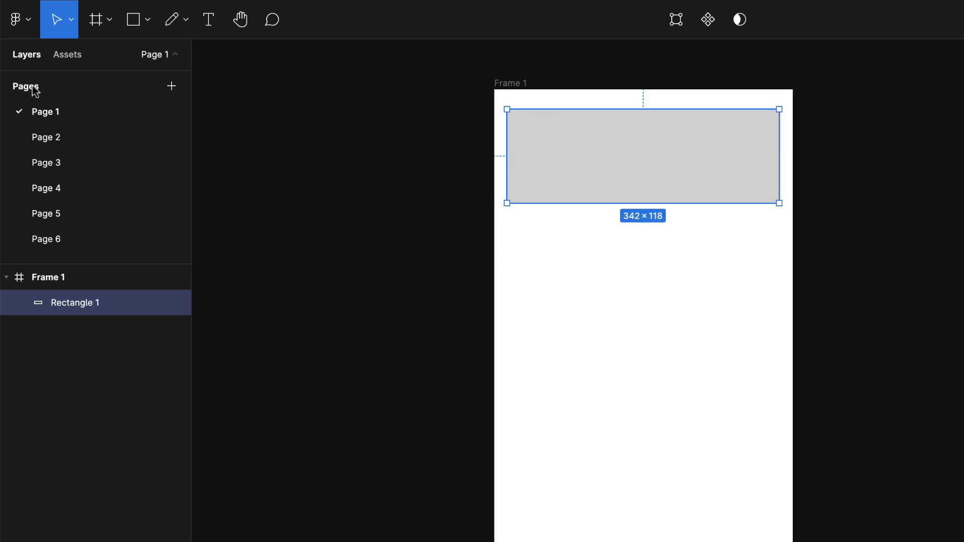
Step: Position the grey rectangle at X 11, Y 9 and resize it to 347 × 112
click(762, 348)
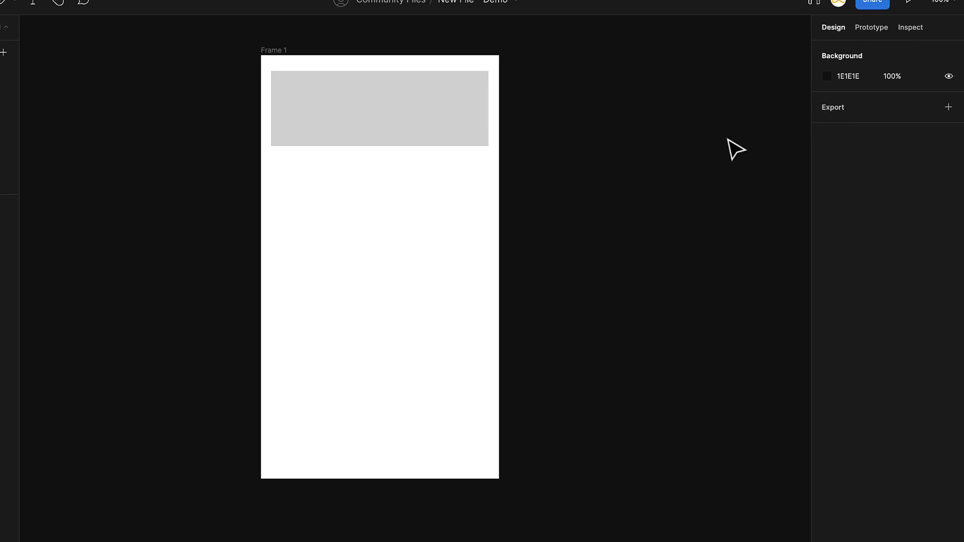
click(447, 130)
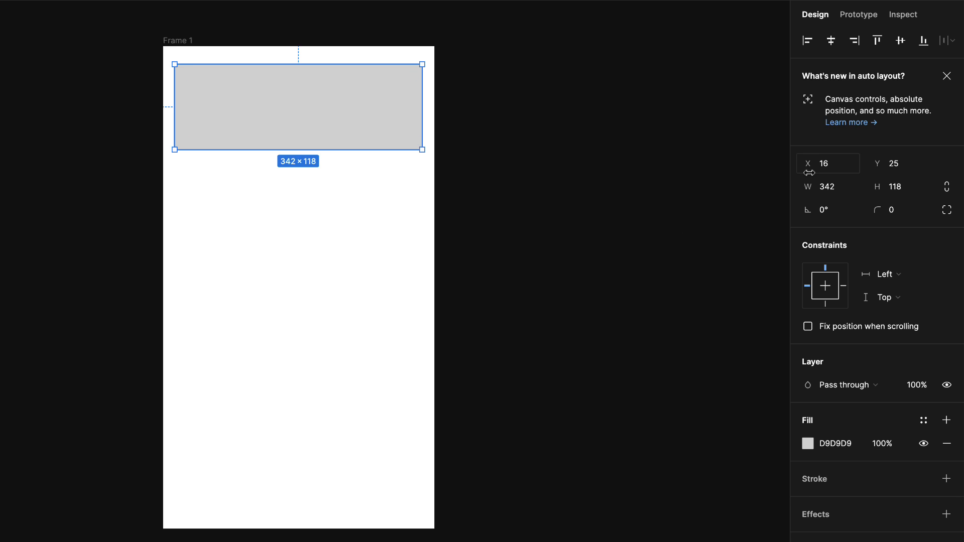
drag(812, 172, 899, 174)
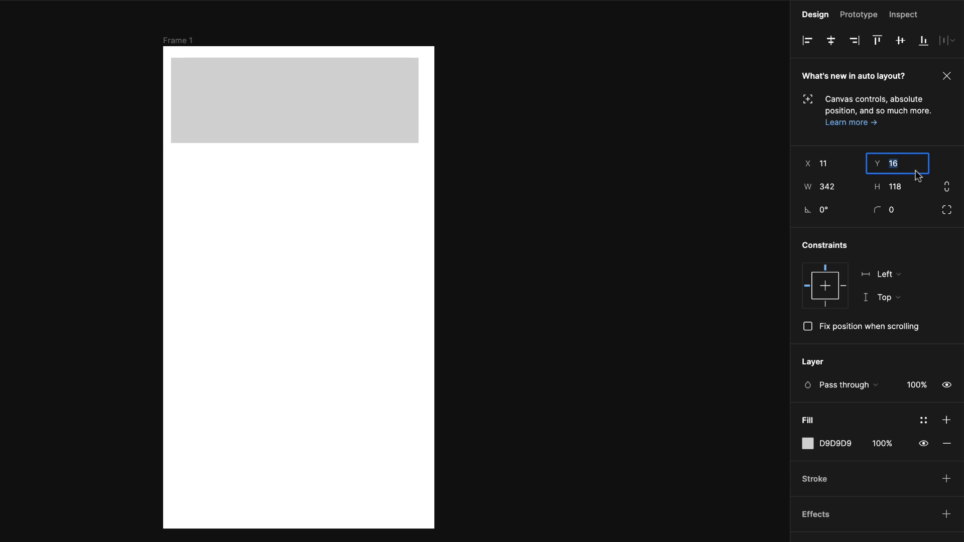
text(0)
key(Return)
drag(882, 170, 802, 188)
drag(877, 187, 864, 204)
Step: Try rotating the rectangle to -48° and undo the rotation
mouse_move(807, 215)
mouse_down()
mouse_move(878, 211)
mouse_move(807, 215)
mouse_up()
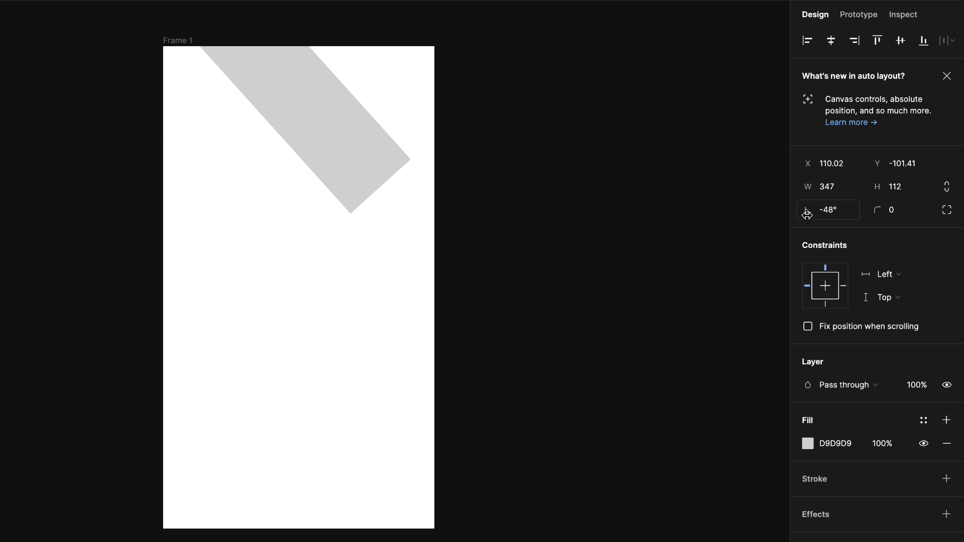
key(super+z)
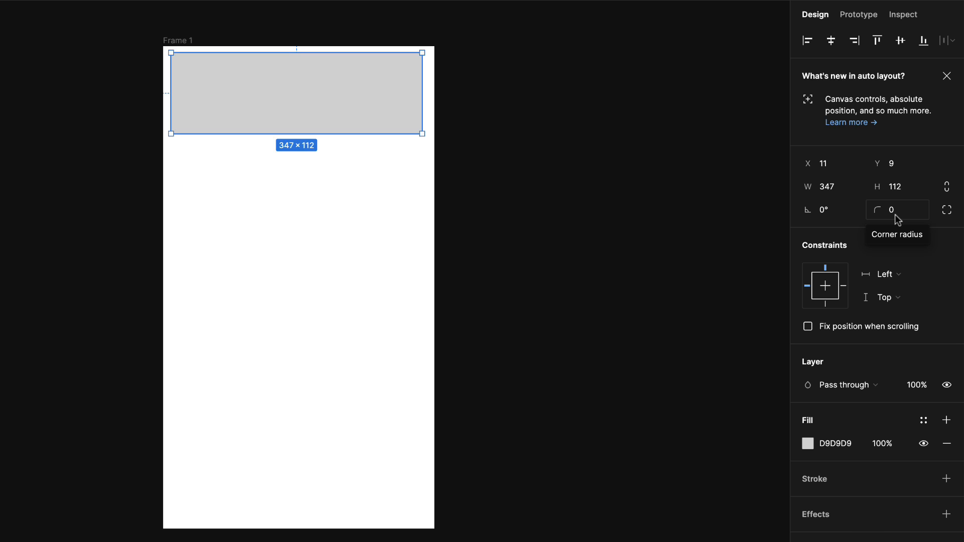
Step: Round all the rectangle's corners with a radius of 23
click(888, 210)
text(11)
key(Return)
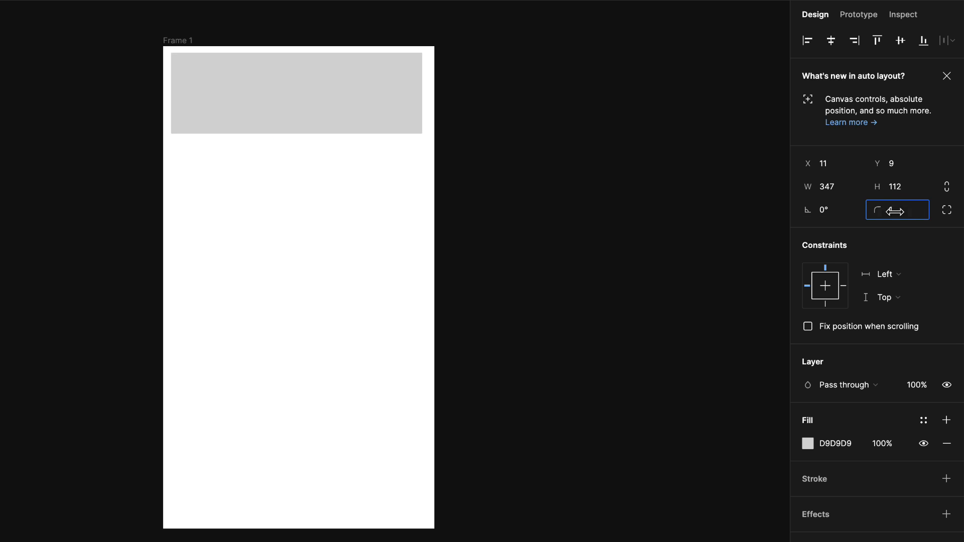
key(Escape)
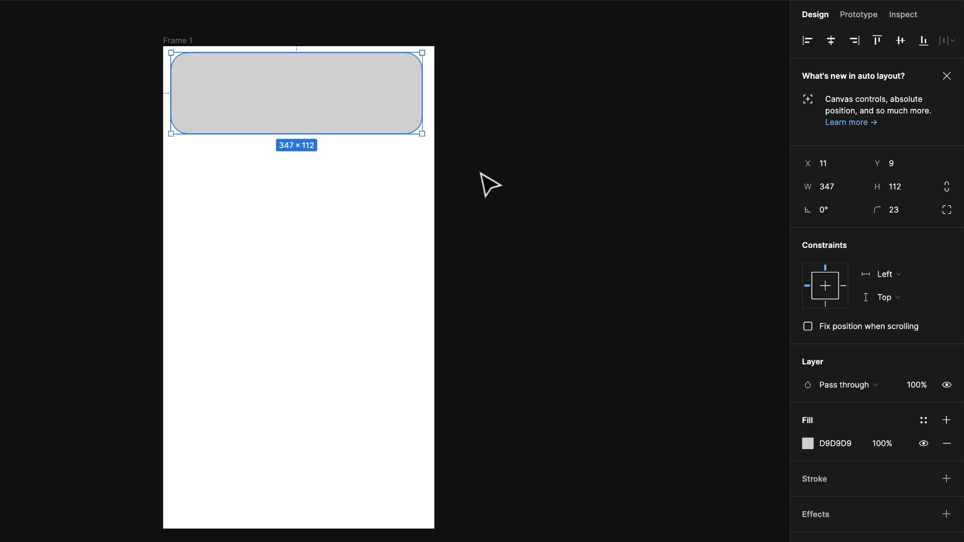
Step: Enable independent corner radii for the rectangle and set its top-left corner radius to 0
click(947, 211)
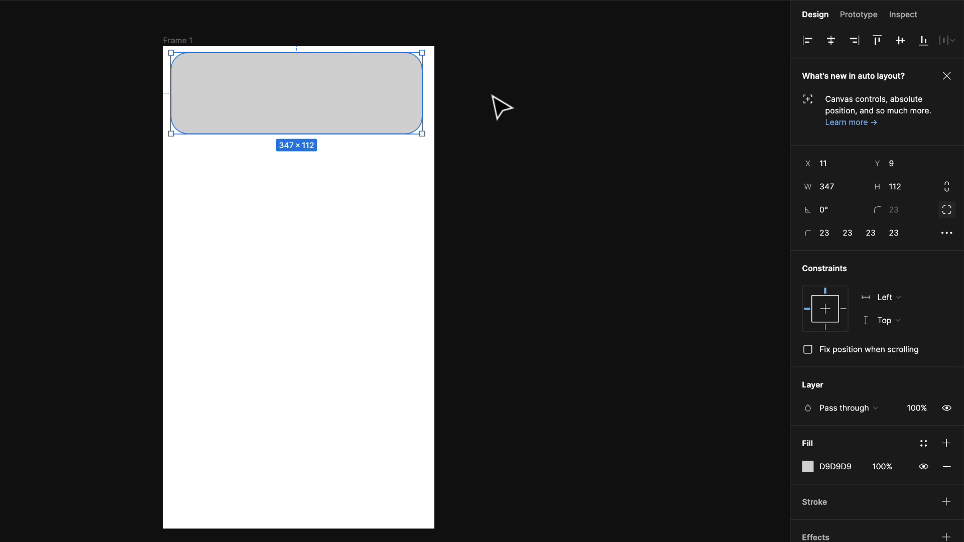
click(823, 239)
text(0)
key(Return)
click(555, 271)
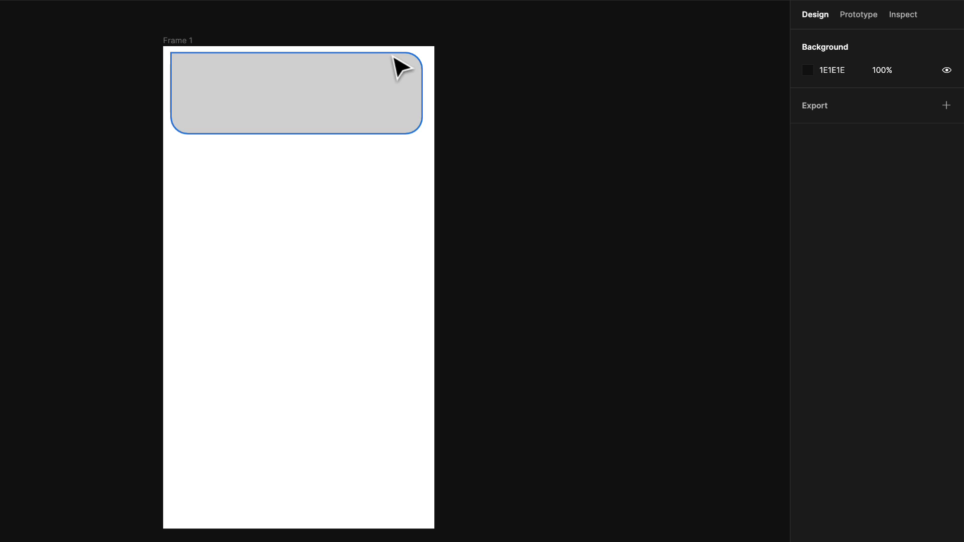
click(286, 123)
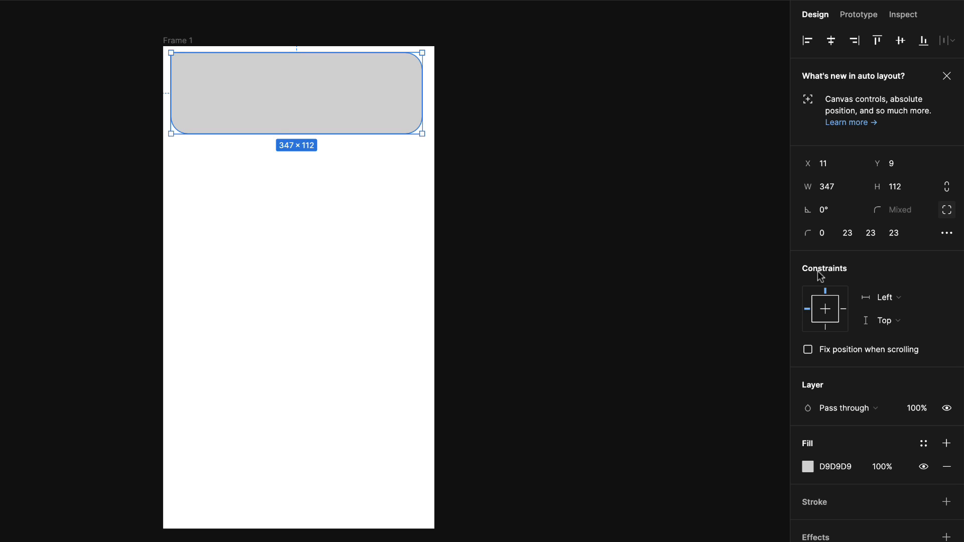
Step: Widen the frame to about 615 and resize it further from its bottom-right corner
scroll(449, 252, down, 3)
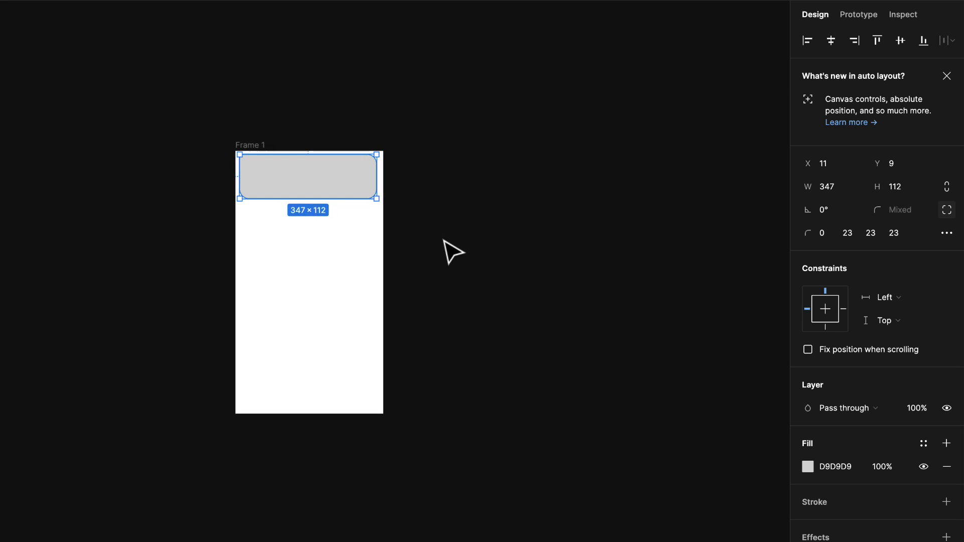
click(443, 245)
click(240, 145)
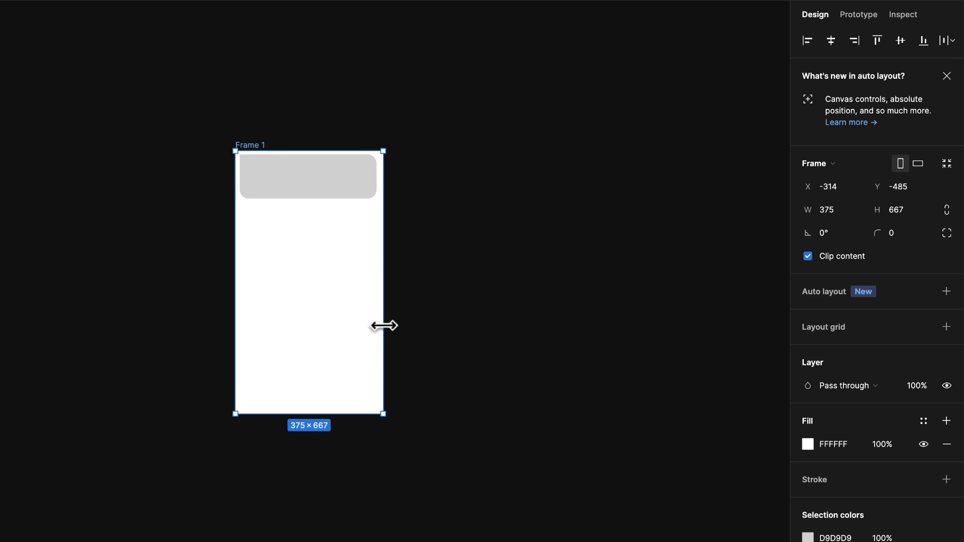
drag(383, 326, 477, 377)
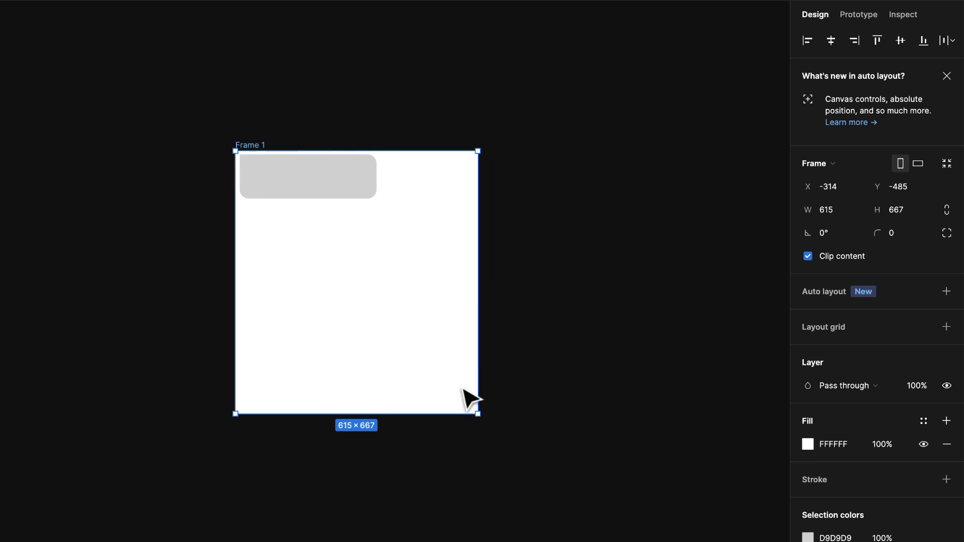
drag(477, 414, 454, 406)
Step: Set the rectangle's constraints to Right and Bottom and resize the frame to test them
click(314, 193)
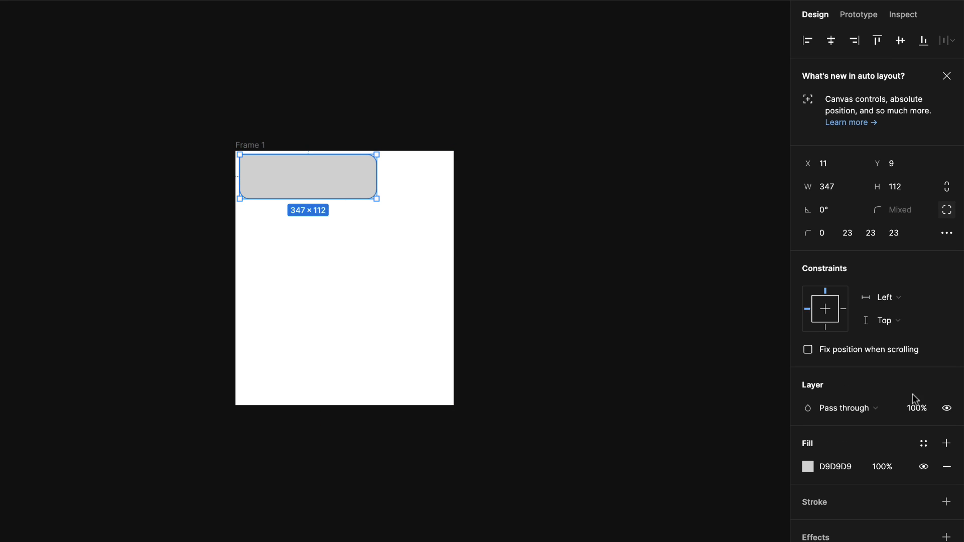
click(843, 310)
click(826, 329)
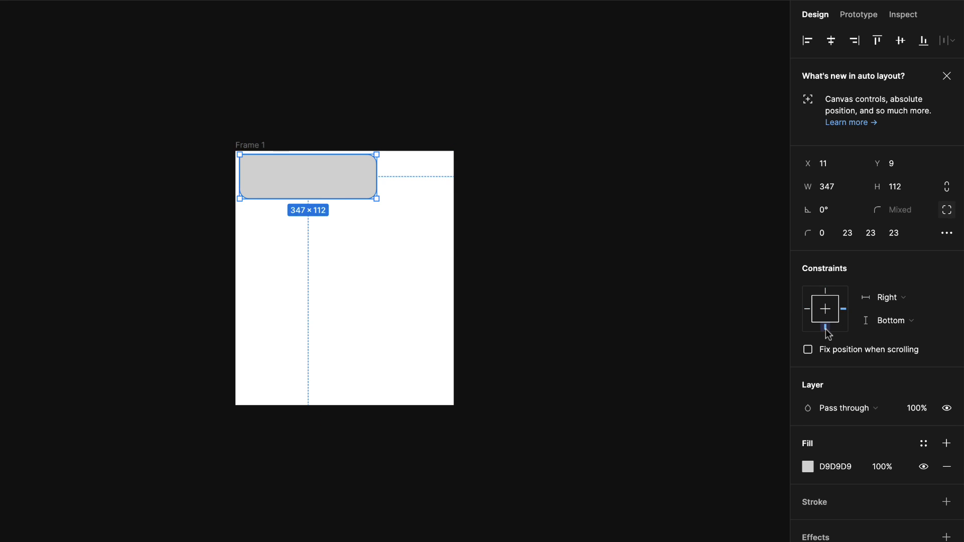
click(250, 145)
mouse_move(453, 405)
mouse_down()
mouse_move(663, 536)
mouse_move(538, 447)
mouse_move(548, 535)
mouse_move(664, 540)
mouse_move(719, 395)
mouse_move(588, 414)
mouse_move(475, 512)
mouse_move(684, 477)
mouse_move(587, 441)
mouse_move(555, 455)
mouse_move(635, 512)
mouse_move(695, 482)
mouse_move(539, 445)
mouse_move(491, 449)
mouse_move(453, 405)
mouse_up()
Step: Undo the constraint changes and the frame resizing, and clear the selection
key(ctrl+z)
key(ctrl+z)
key(ctrl+z)
key(ctrl+z)
key(ctrl+z)
click(523, 347)
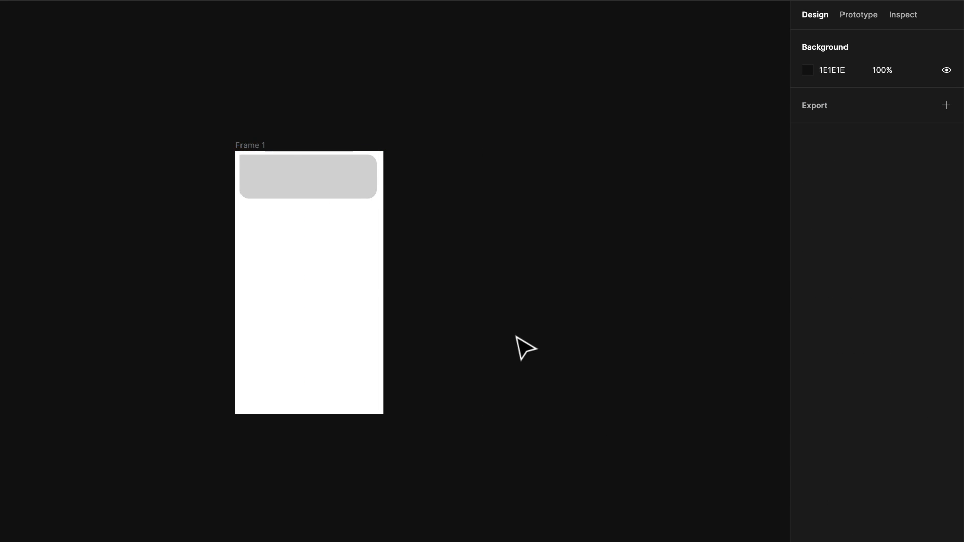
Step: Select the rectangle and examine the blend modes available for its layer
click(269, 176)
scroll(269, 176, up, 5)
scroll(265, 168, up, 3)
scroll(265, 168, down, 3)
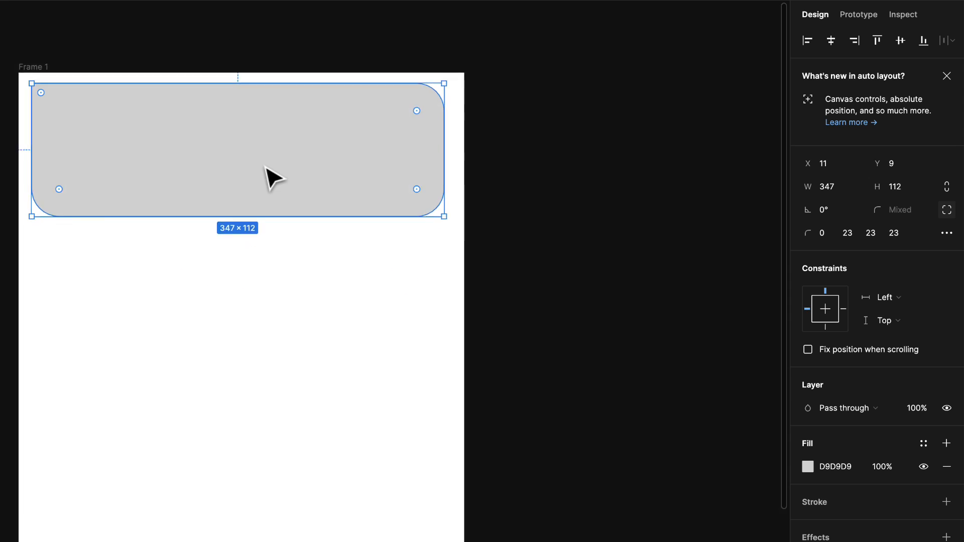
scroll(266, 167, down, 2)
scroll(266, 168, left, 3)
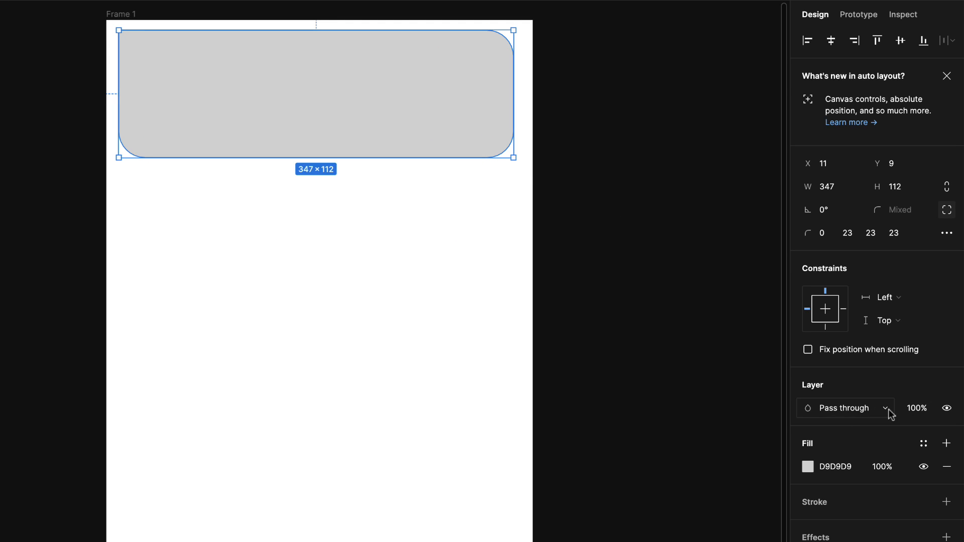
click(869, 411)
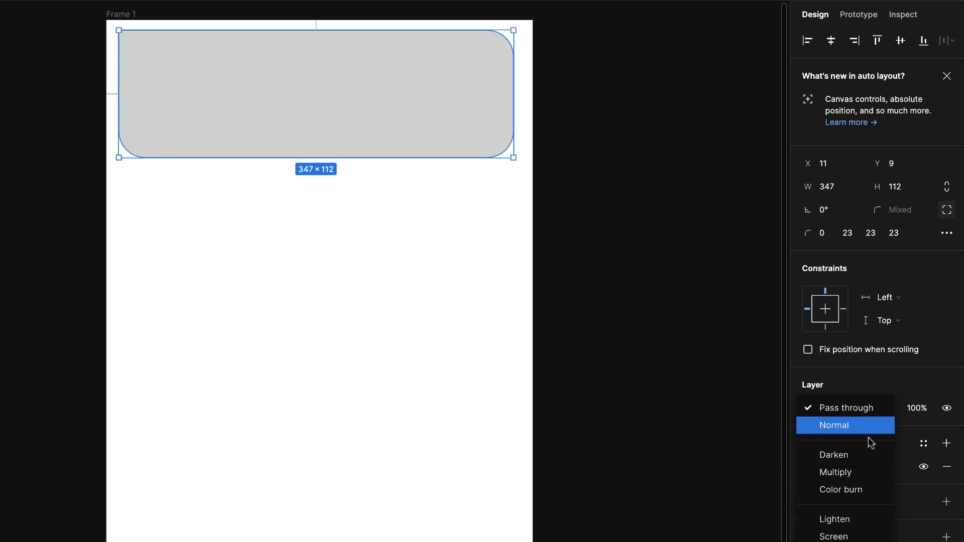
click(850, 385)
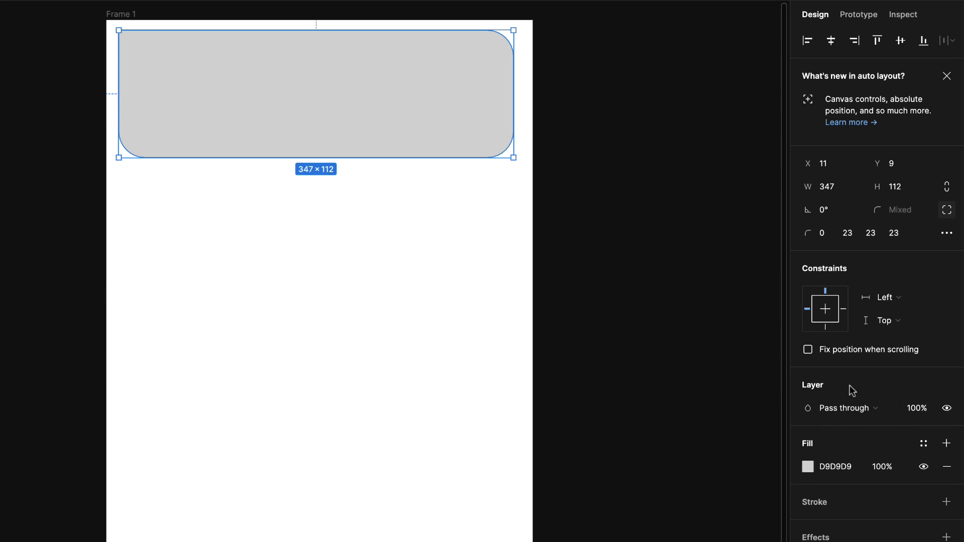
Step: Set the rectangle's layer opacity to 50%
click(916, 413)
text(50)
key(Return)
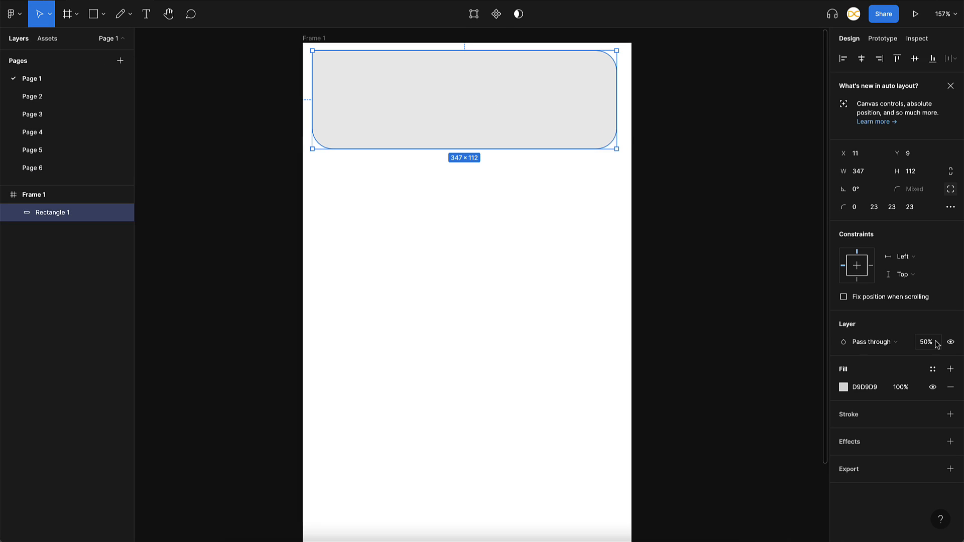
Step: Set the rectangle's layer opacity to 100% and hide the layer
click(932, 344)
text(100)
key(Return)
click(951, 343)
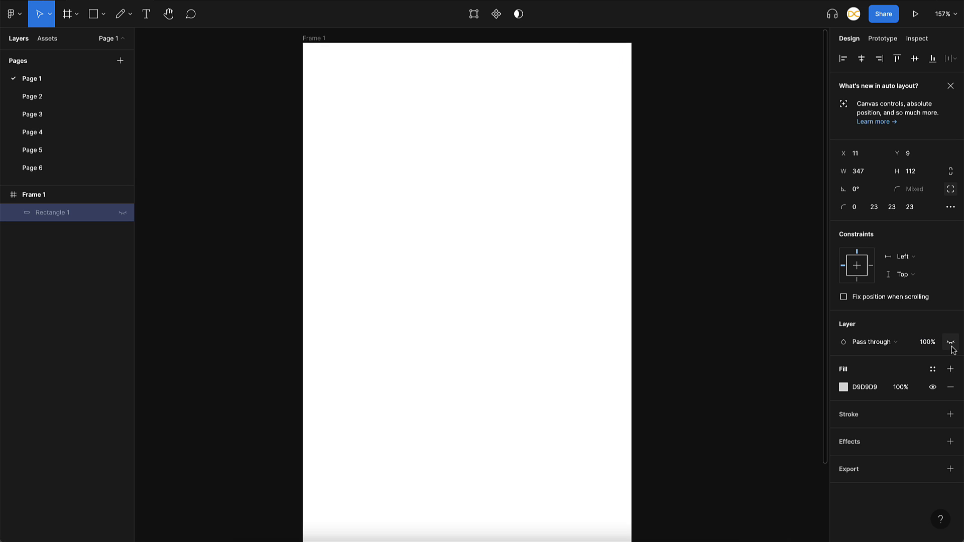
Step: Toggle the rectangle layer's visibility off and on, leaving the layer shown
click(951, 344)
click(951, 344)
click(951, 346)
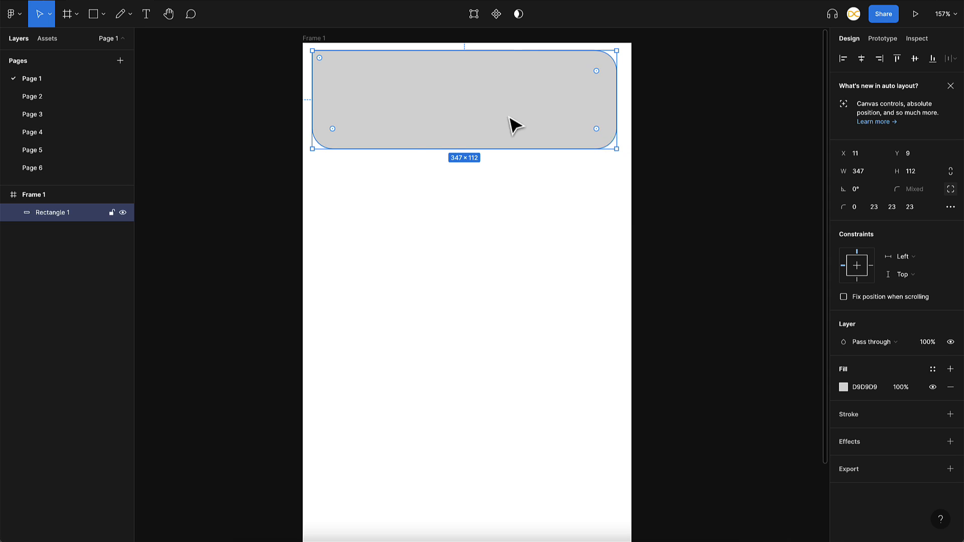
click(123, 213)
click(123, 213)
click(123, 213)
click(123, 213)
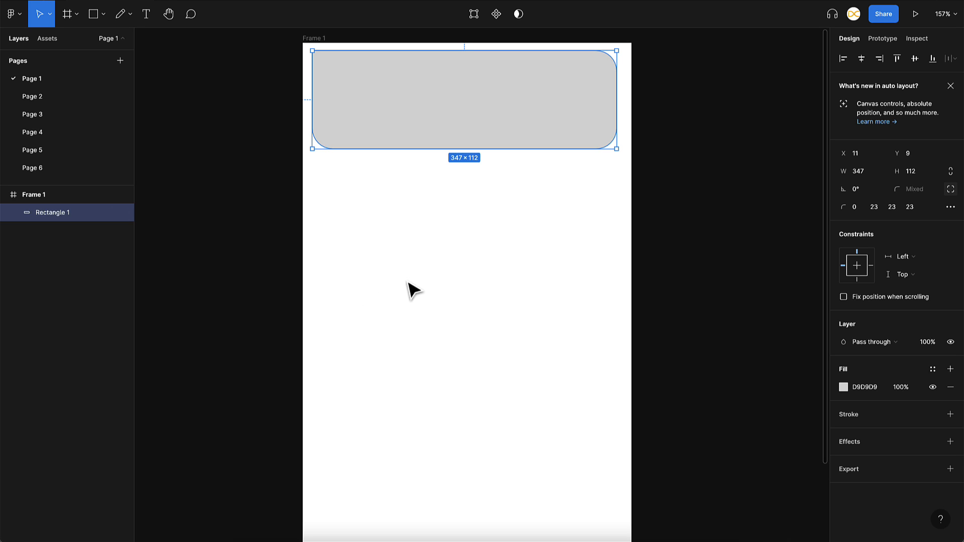
Step: Set the rectangle's fill colour to 46FFF4 and toggle the fill's visibility off and on
click(843, 387)
drag(742, 338, 793, 266)
drag(753, 410, 773, 410)
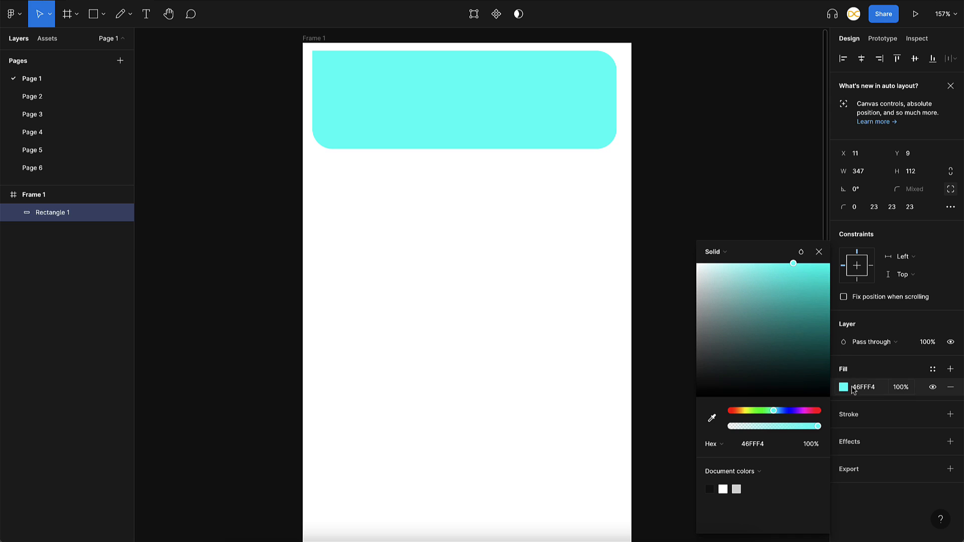
click(818, 251)
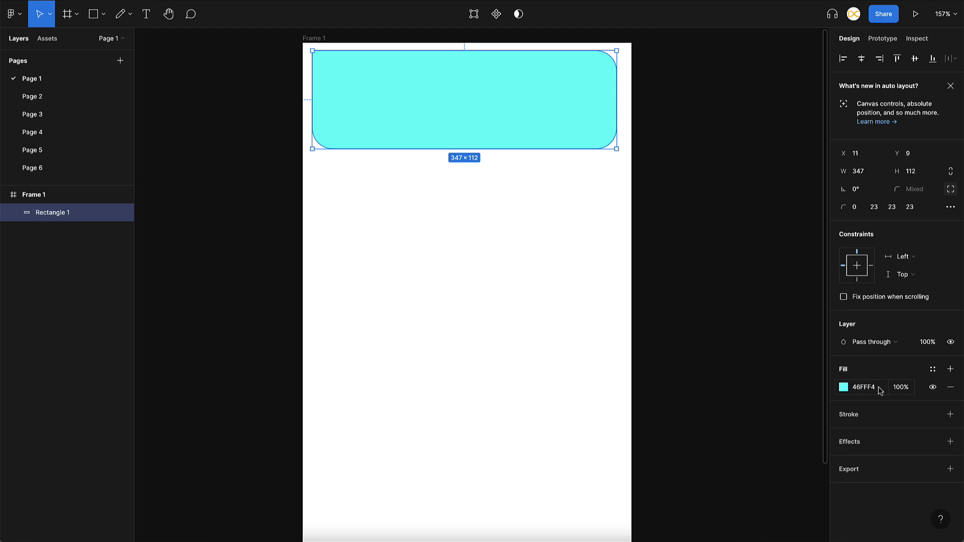
click(932, 386)
click(932, 387)
Step: Add a stroke to the rectangle and set its colour to 7A00DA
click(950, 415)
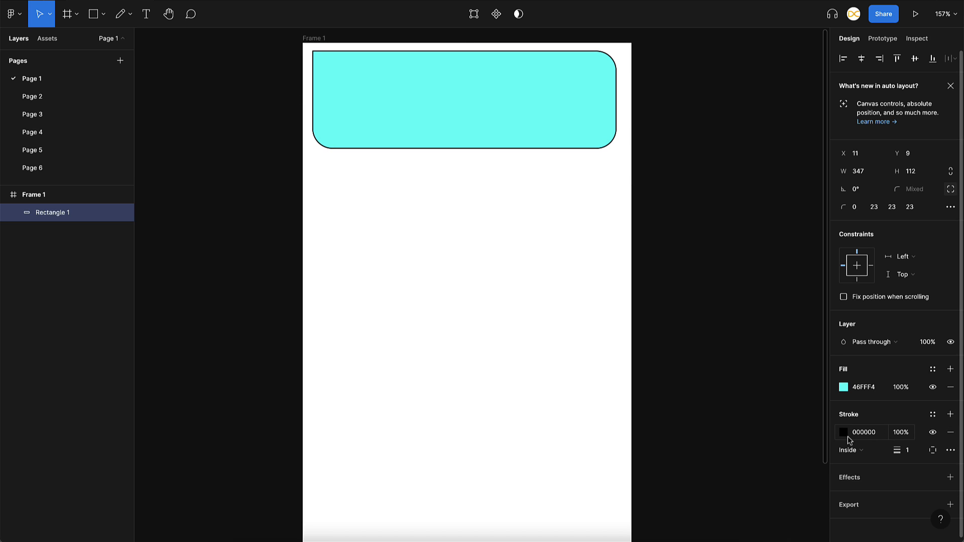
click(846, 434)
drag(753, 371, 788, 300)
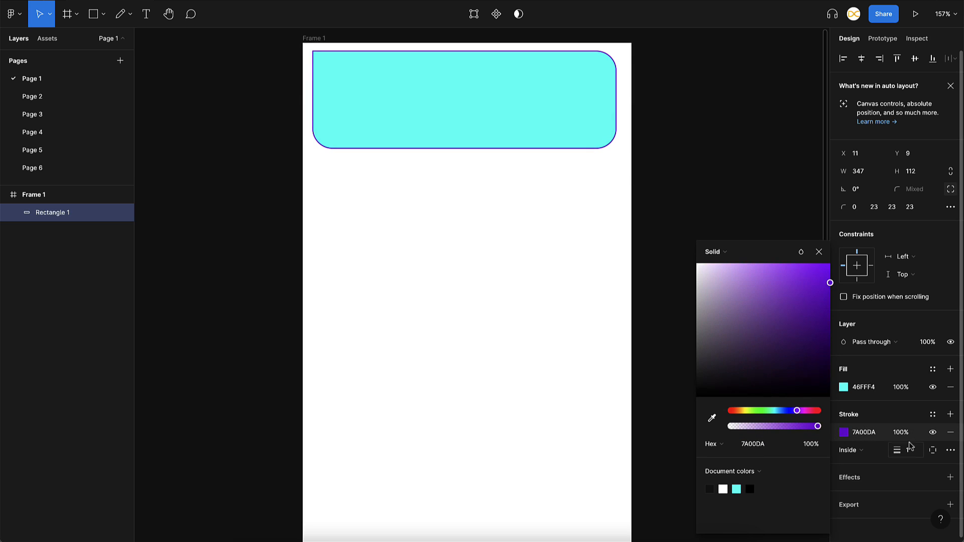
Step: Set the rectangle's stroke weight to 4 and review the stroke alignment options, keeping Inside
click(909, 447)
key(Up)
key(Up)
key(Up)
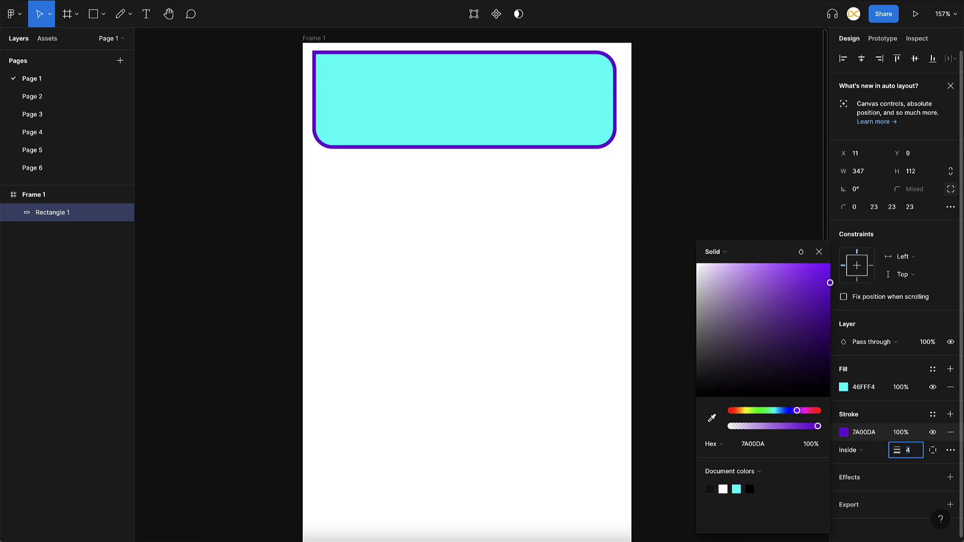
key(Return)
click(862, 453)
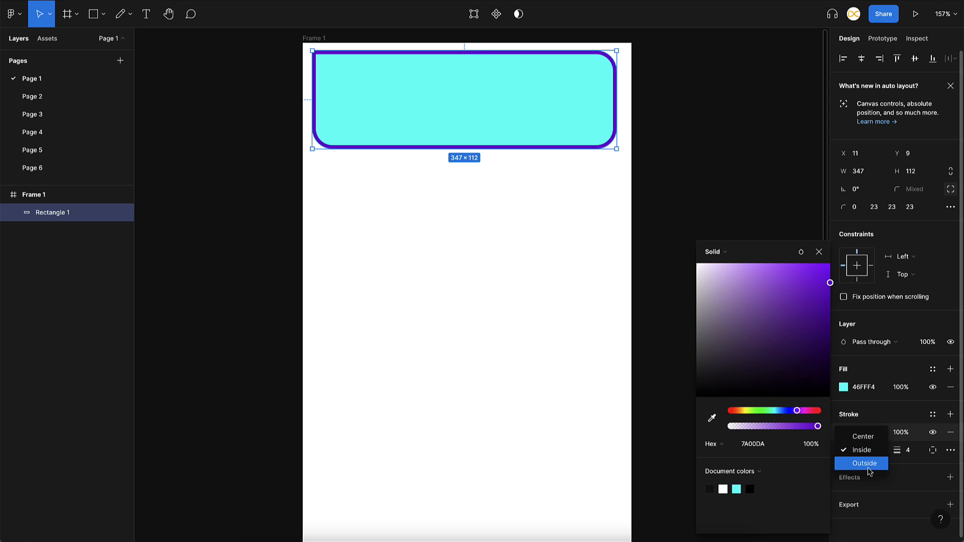
click(881, 415)
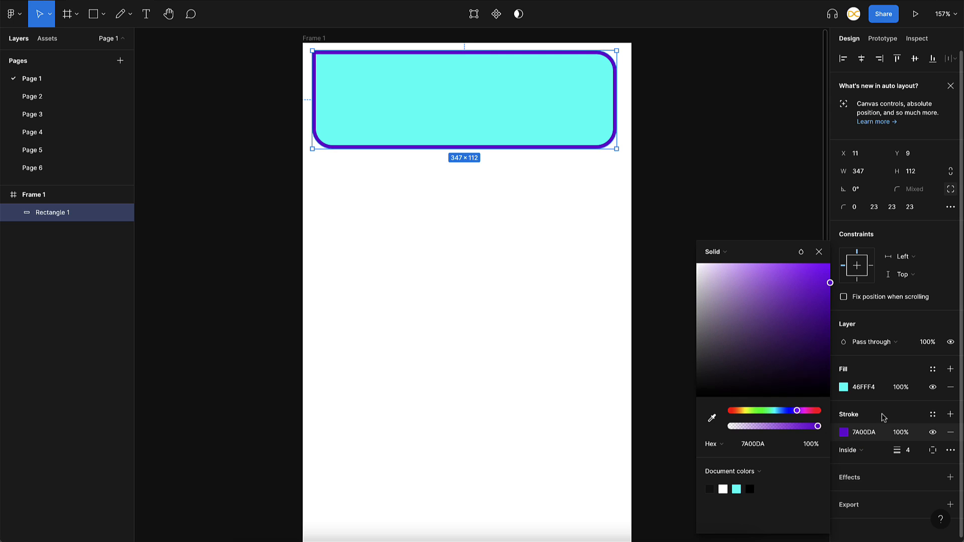
click(819, 252)
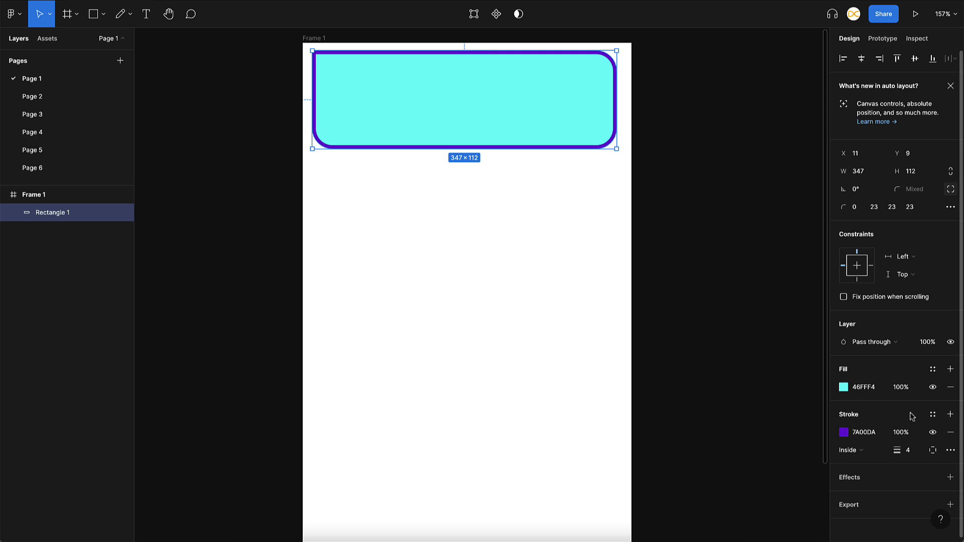
Step: Try the stroke on the rectangle's bottom side only and restore it to all sides
click(932, 451)
click(932, 478)
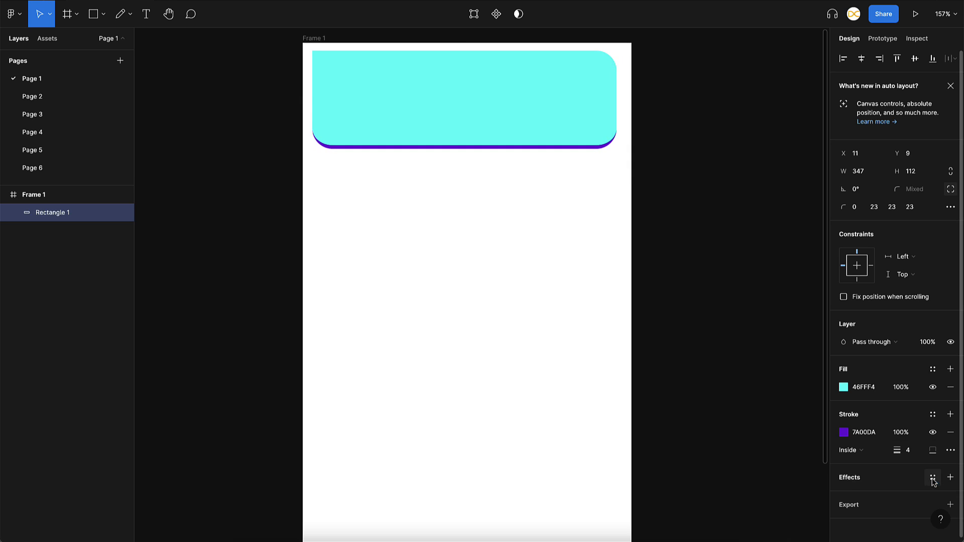
click(933, 451)
click(926, 450)
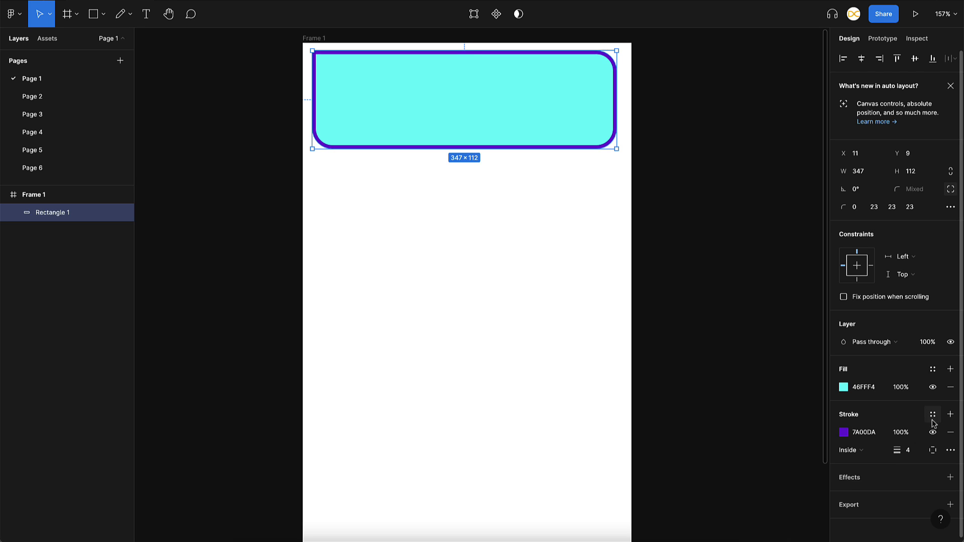
Step: Add a drop shadow effect to the rectangle and review the effect types and shadow settings
scroll(925, 431, down, 1)
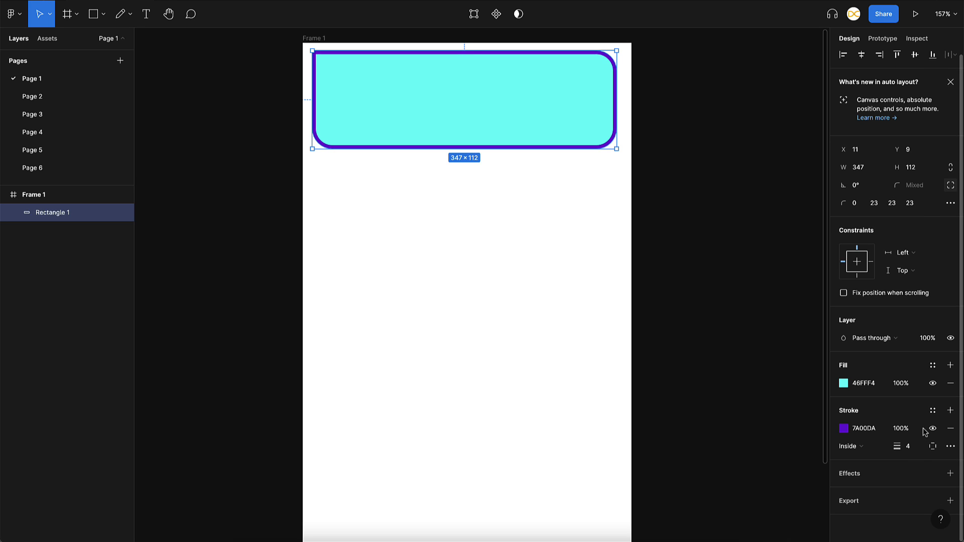
click(871, 477)
scroll(867, 479, down, 2)
click(879, 477)
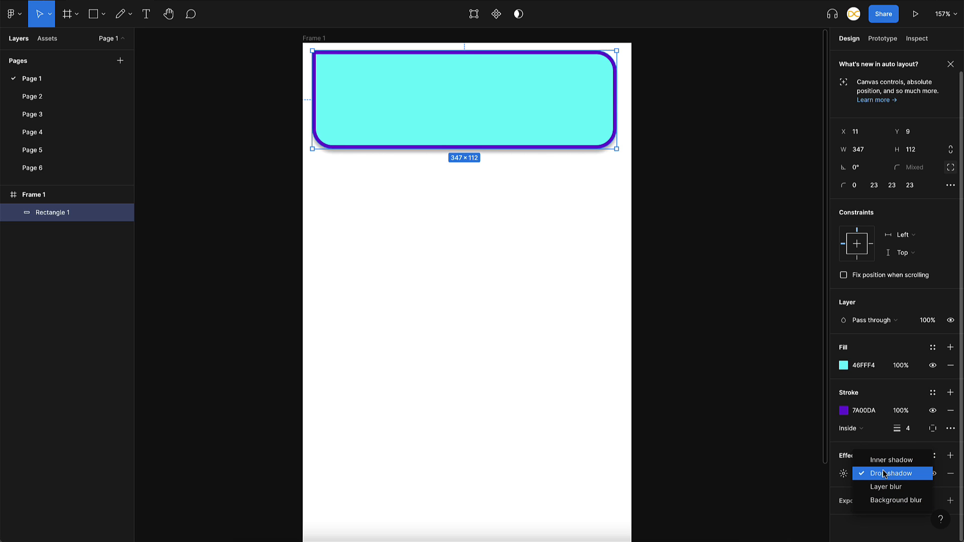
click(874, 446)
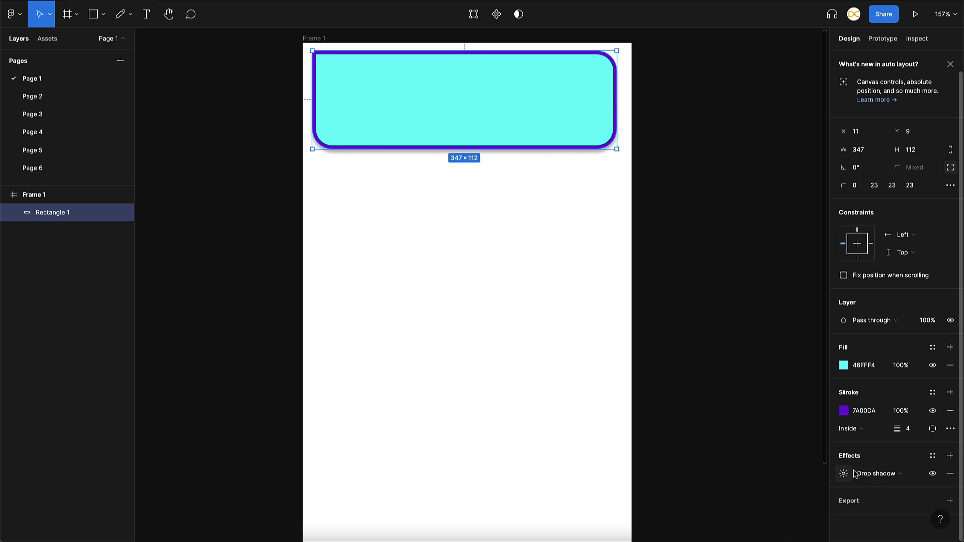
click(843, 475)
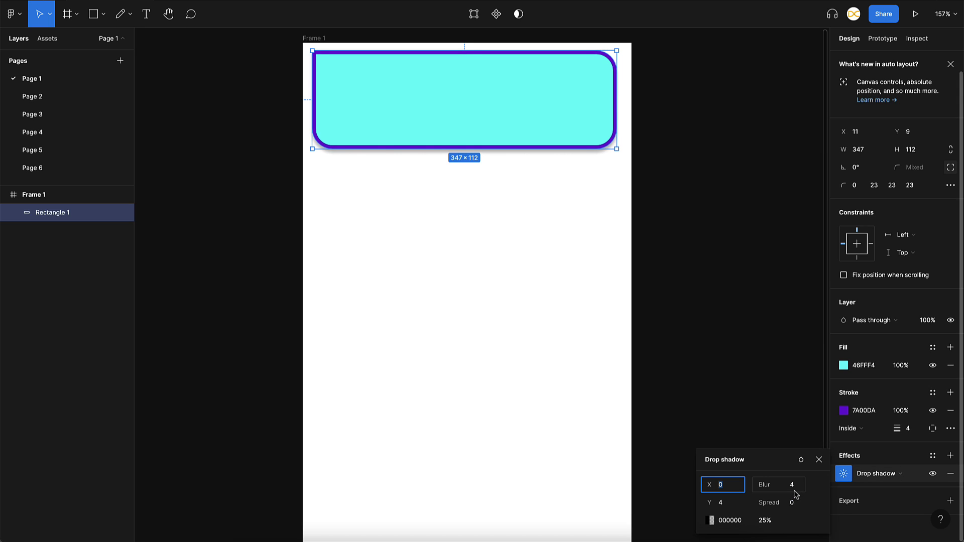
click(885, 456)
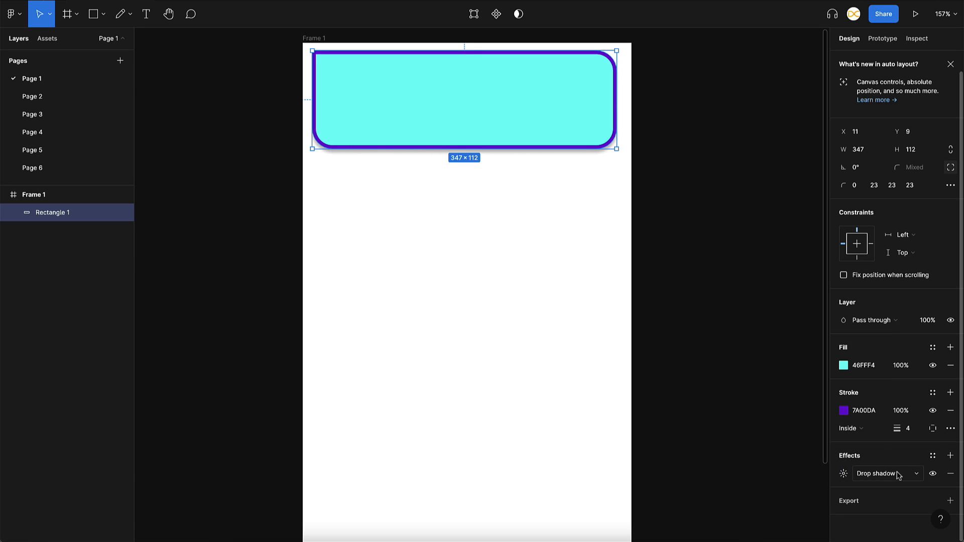
Step: Add an export setting for the rectangle as PNG at 1x and show the export preview
click(858, 503)
scroll(858, 504, down, 2)
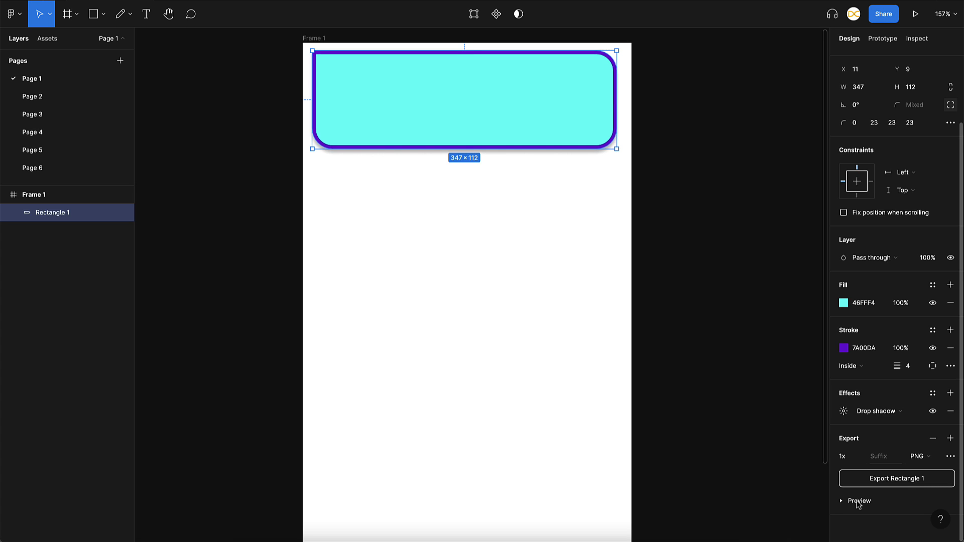
click(928, 463)
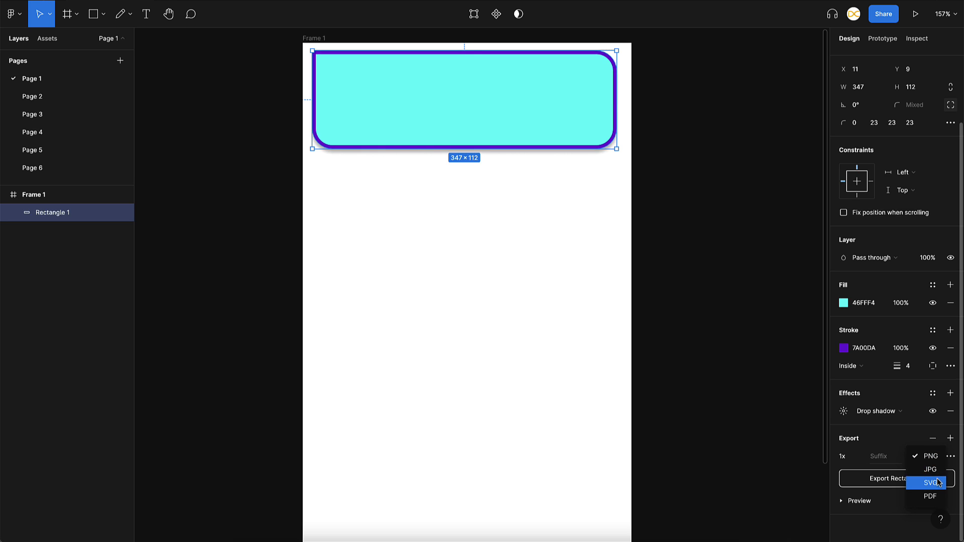
click(916, 459)
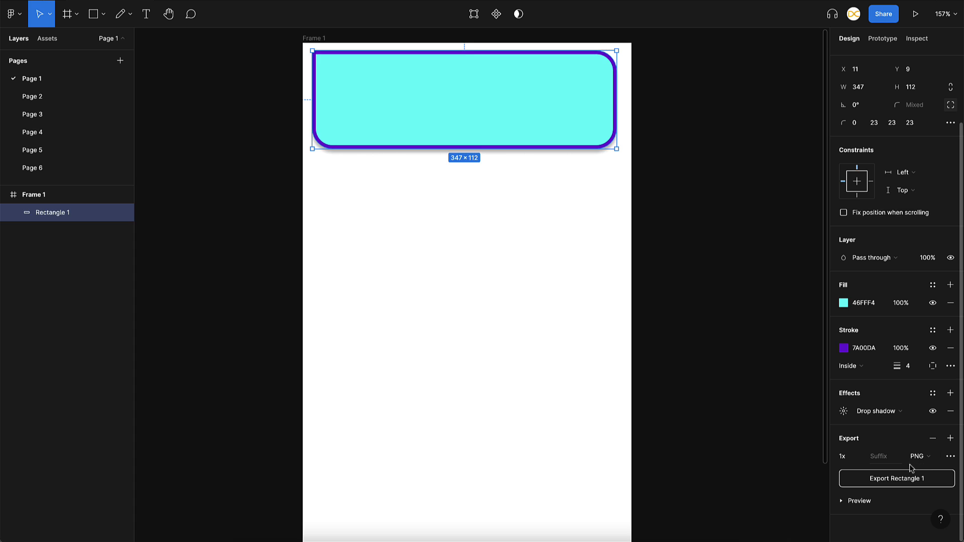
click(848, 458)
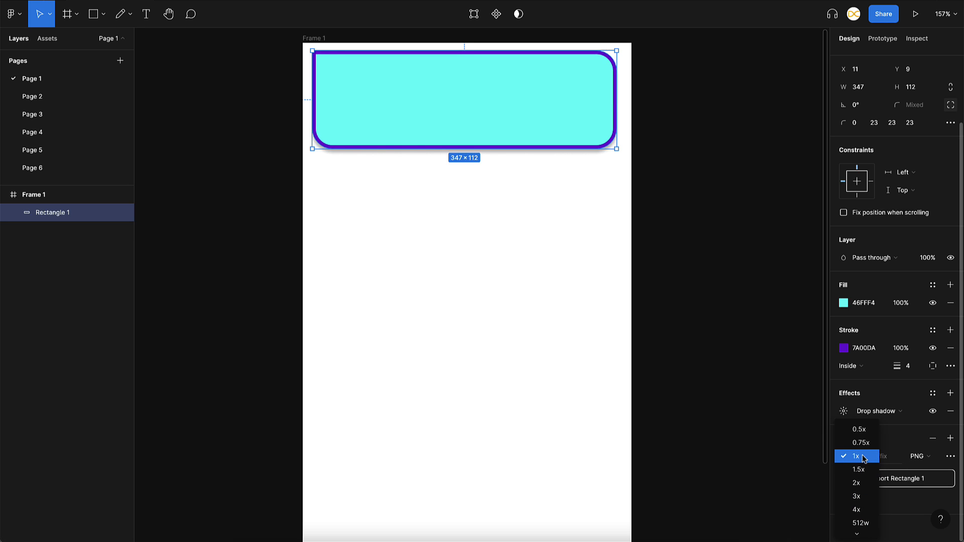
click(864, 459)
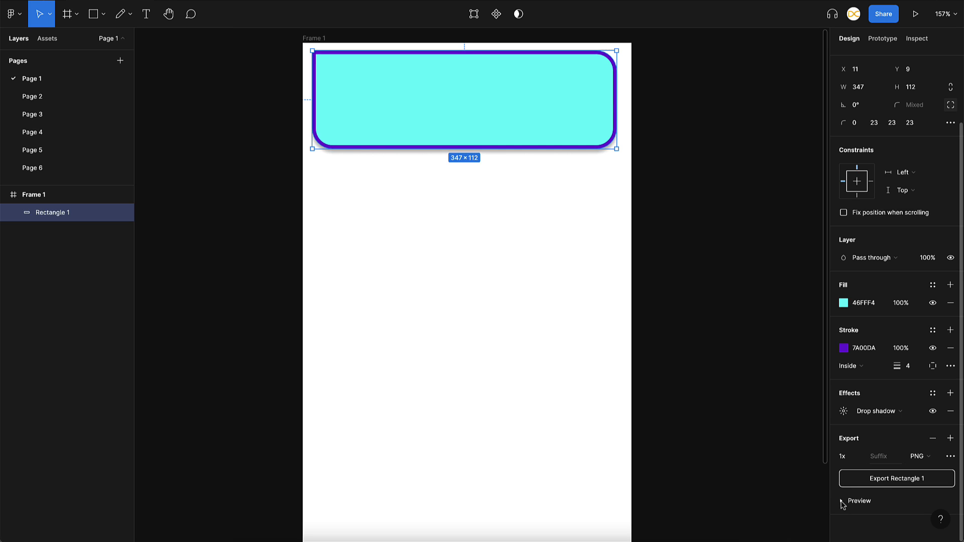
click(842, 502)
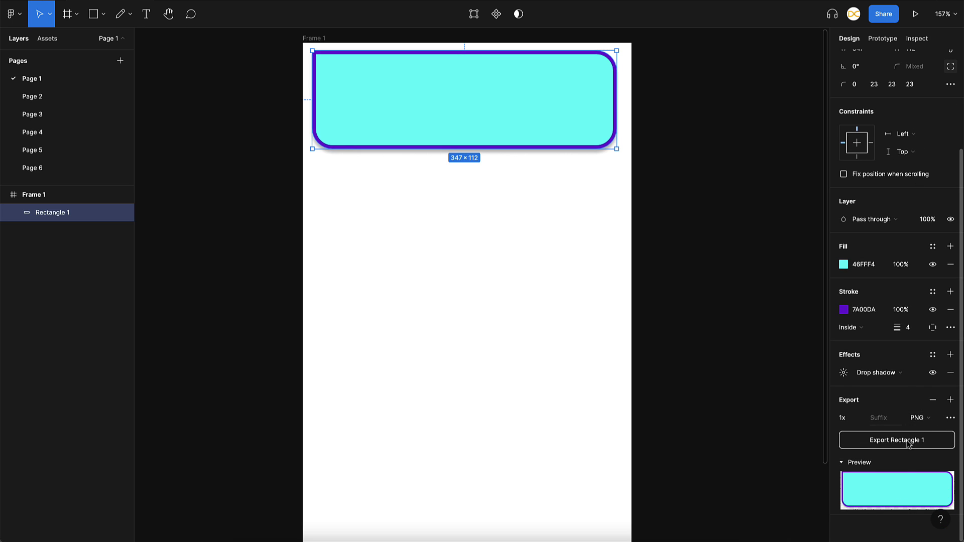
Step: Edit the rectangle's shape by moving its top-right corner point inward to about X 290.5, Y 20.5
scroll(909, 444, up, 5)
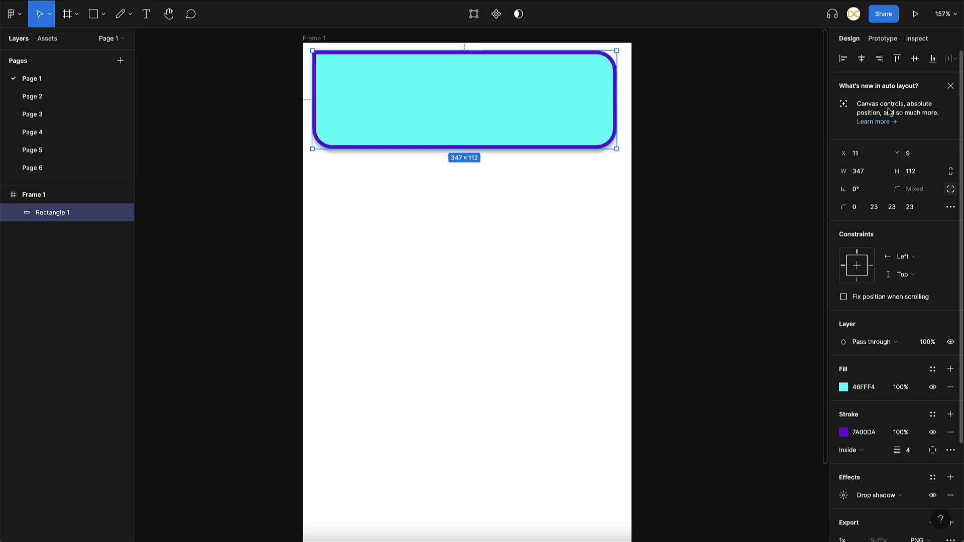
click(753, 150)
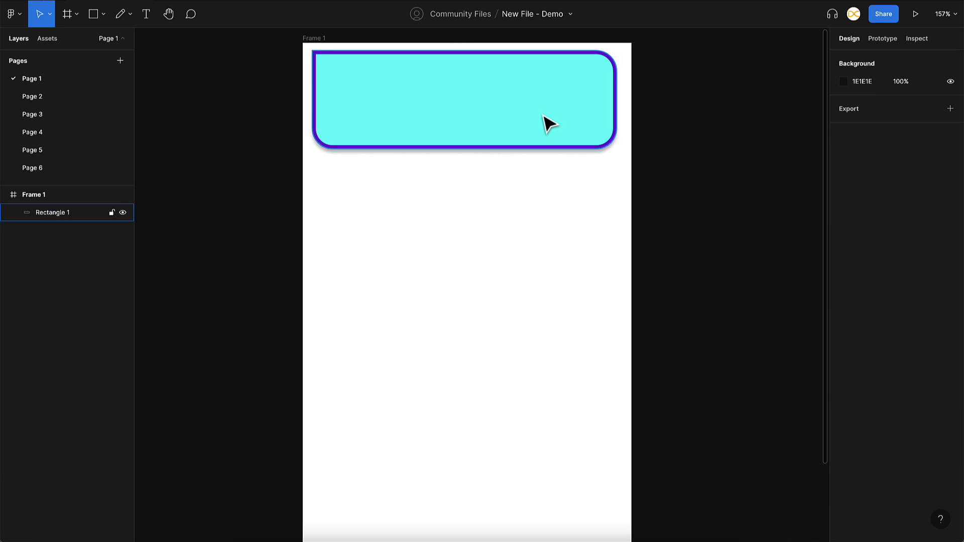
click(568, 123)
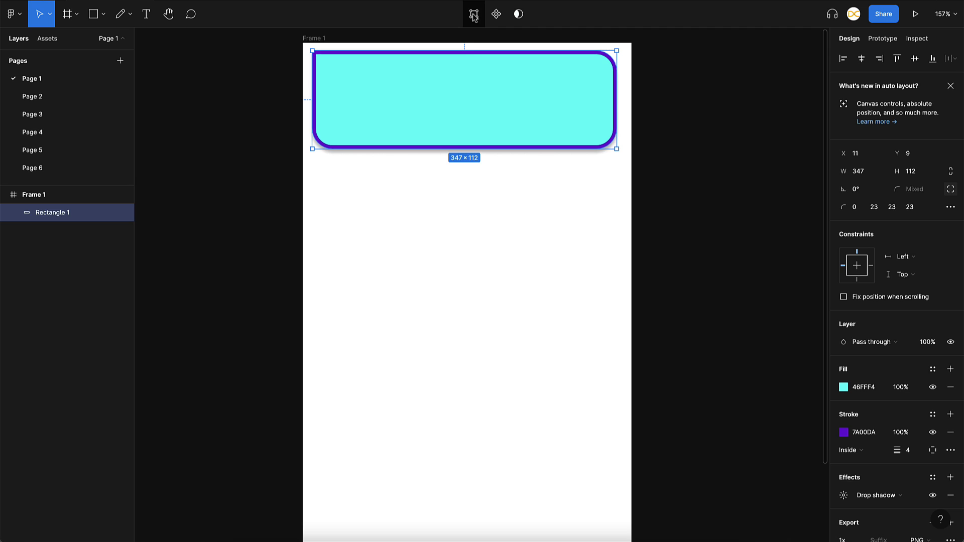
scroll(473, 106, up, 1)
scroll(473, 107, left, 1)
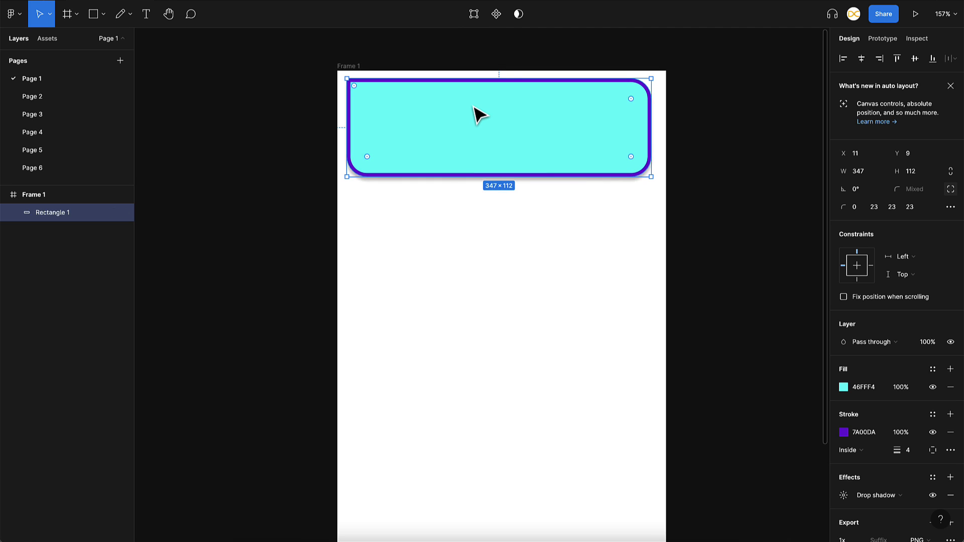
click(472, 16)
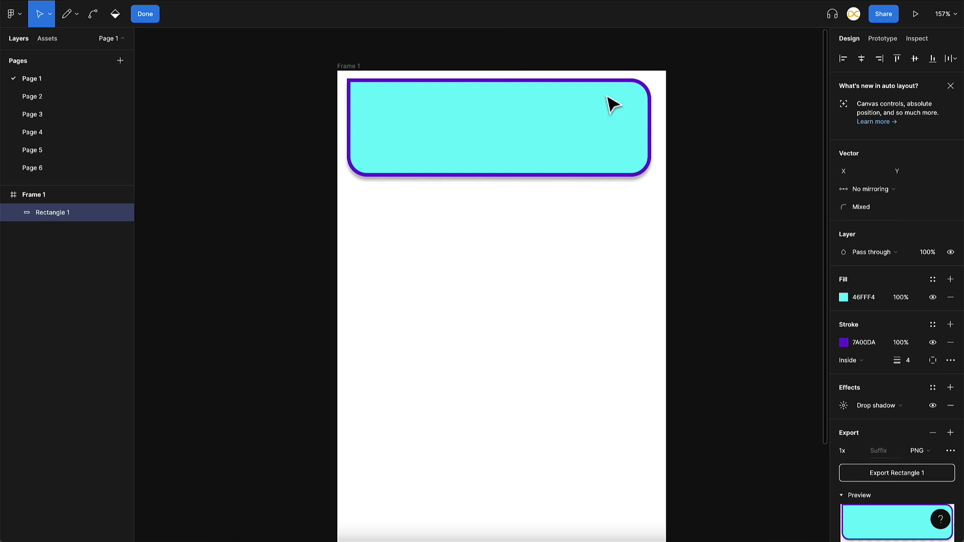
mouse_move(652, 82)
mouse_down()
mouse_move(652, 110)
mouse_move(601, 154)
mouse_move(592, 100)
mouse_move(548, 126)
mouse_move(623, 89)
mouse_move(593, 89)
mouse_up()
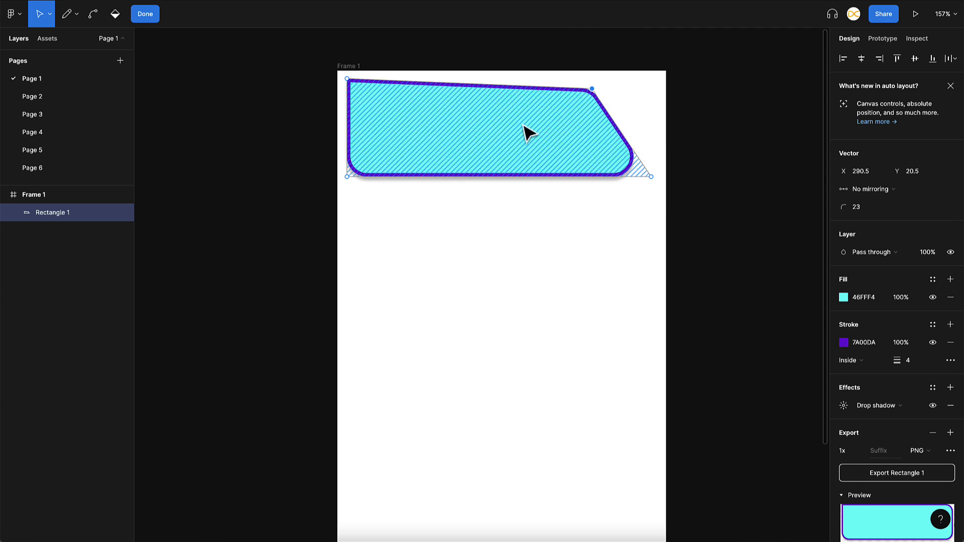
key(Escape)
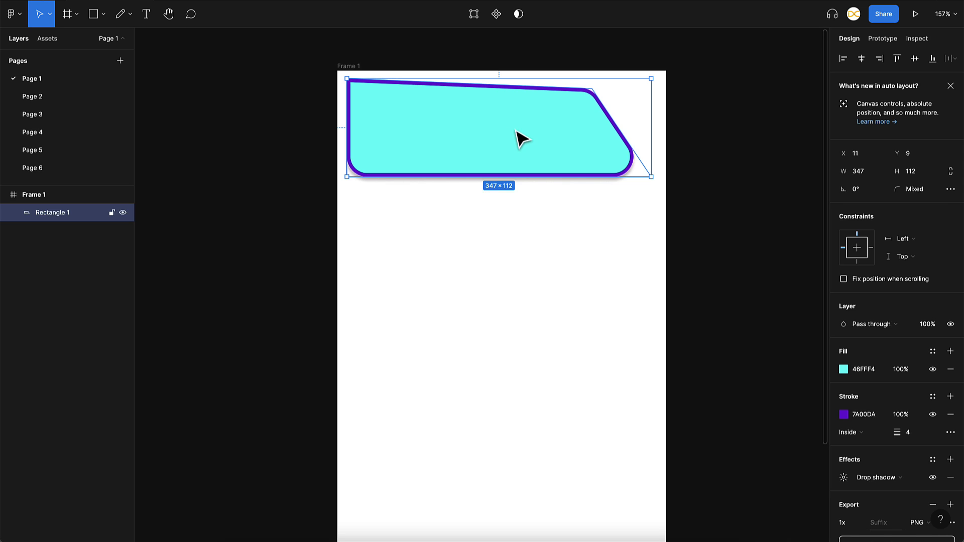
Step: Duplicate the edited shape to about X 37, Y 65, overlapping the original, and select both shapes
drag(496, 140, 517, 193)
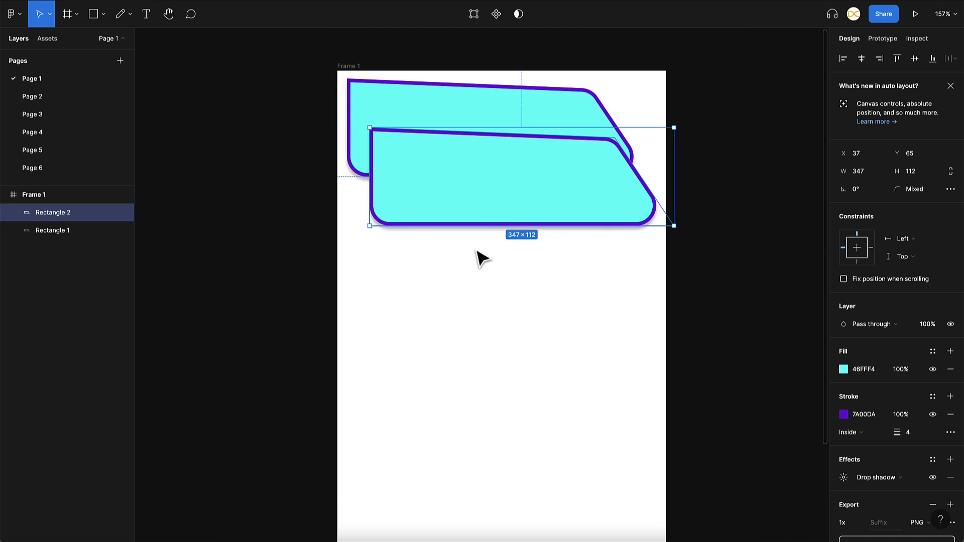
shift+click(566, 114)
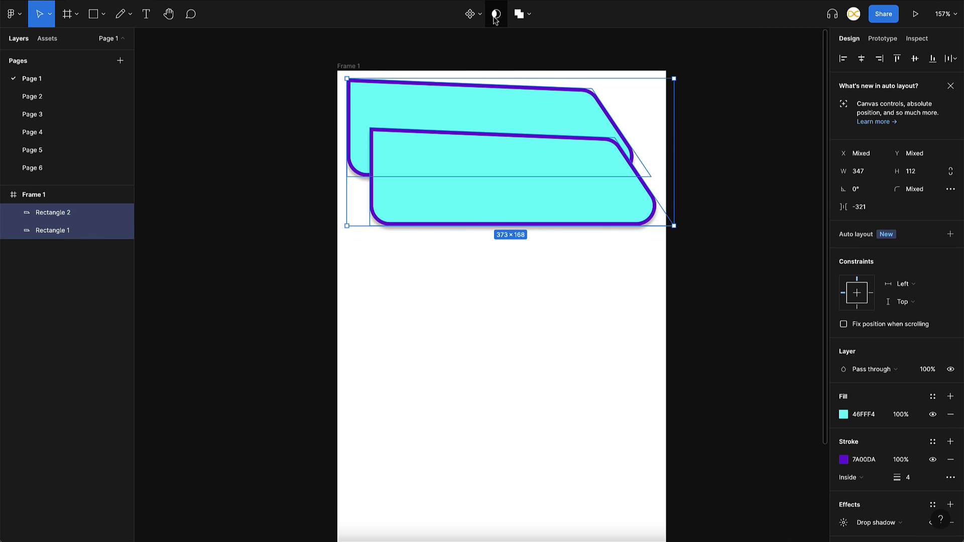
Step: Try masking the duplicate with the original shape, and undo the mask
click(495, 14)
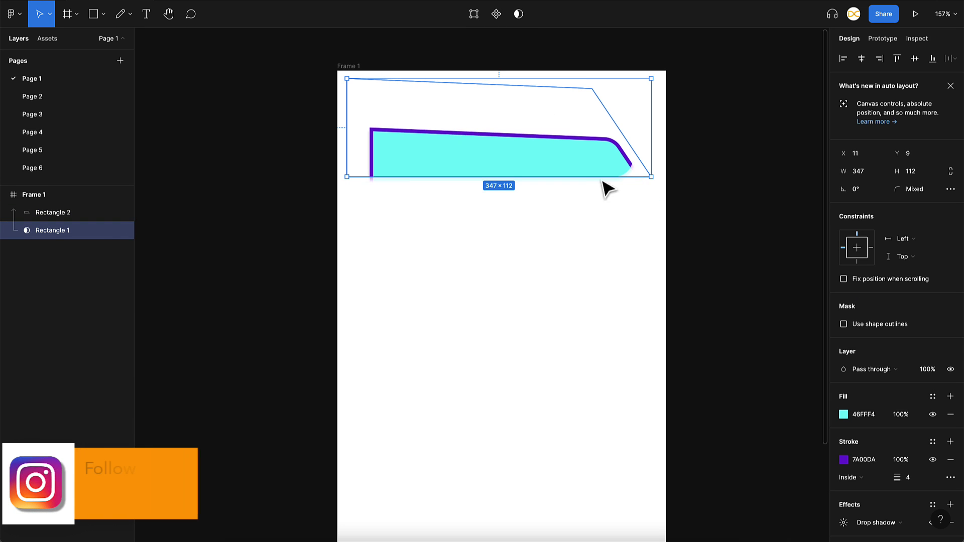
drag(571, 162, 517, 226)
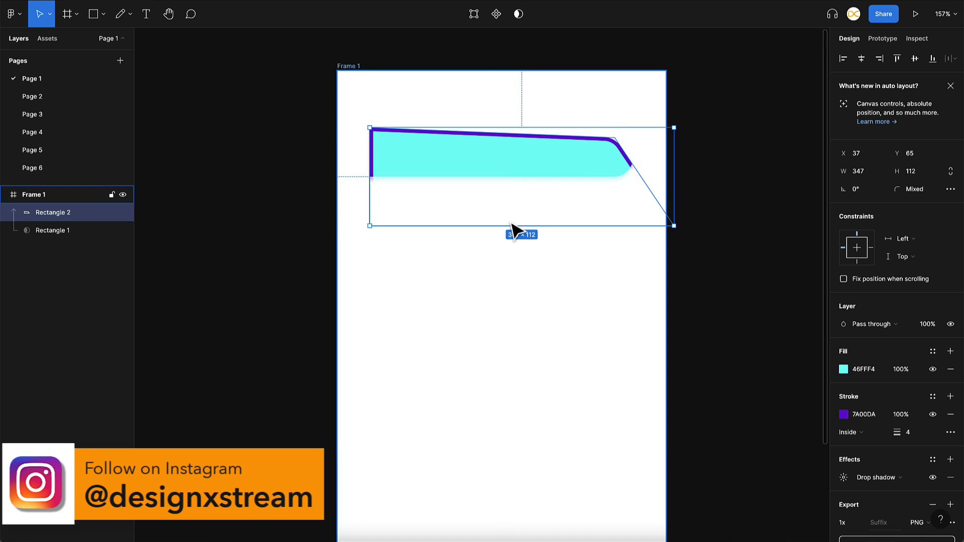
key(super+z)
key(super+z)
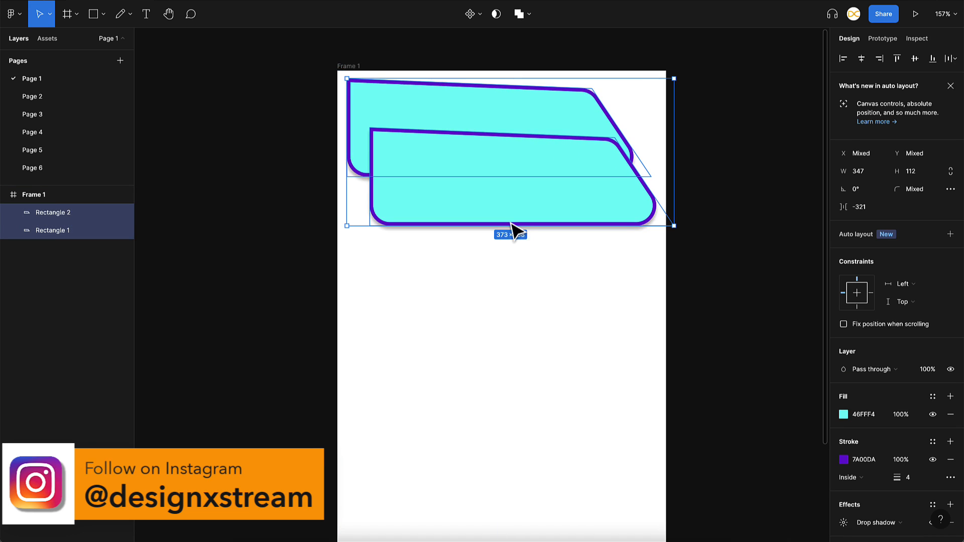
Step: Try combining the two overlapping shapes with Union selection and with Subtract selection
click(532, 17)
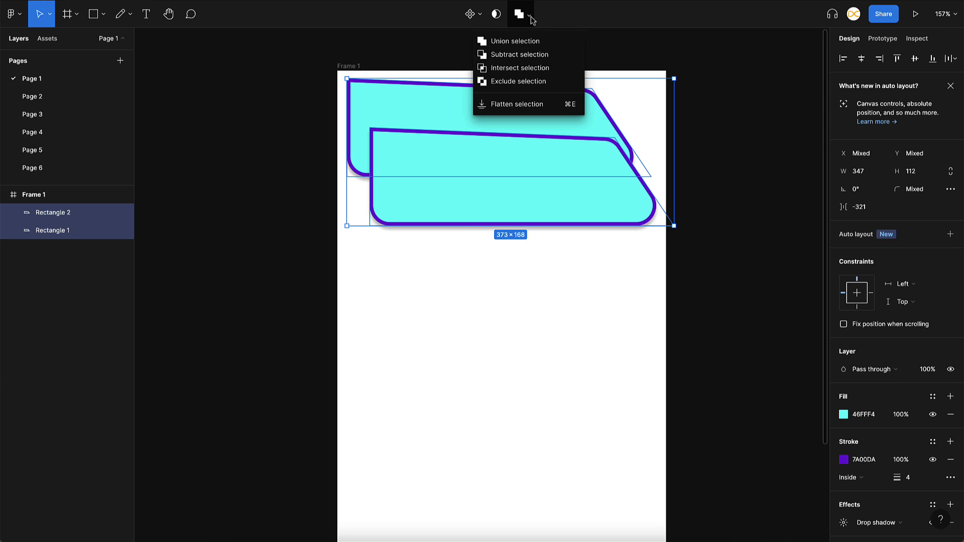
click(520, 43)
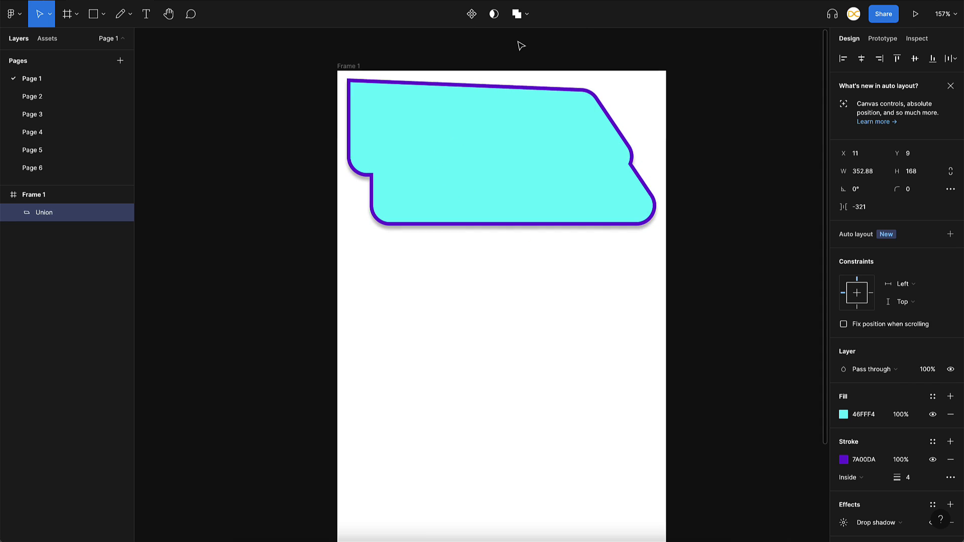
click(522, 14)
click(524, 53)
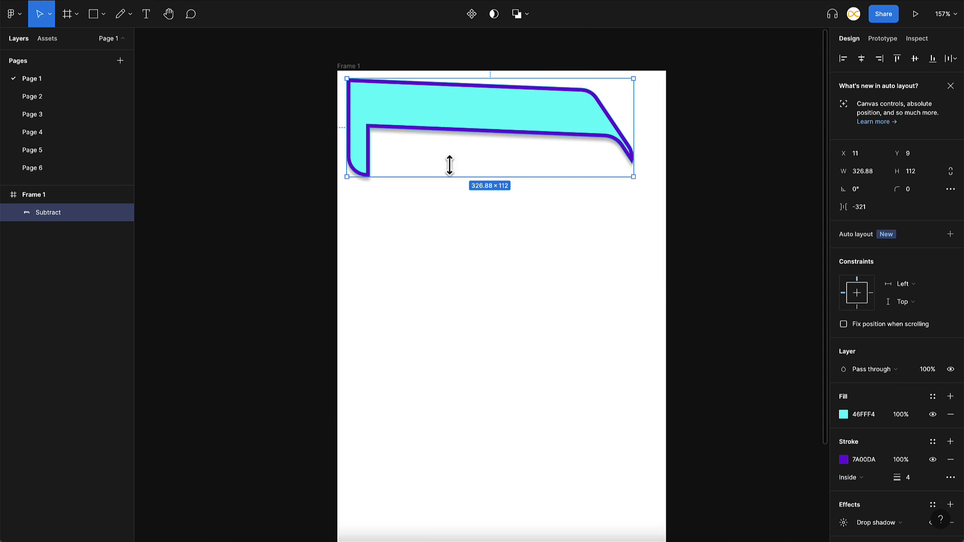
Step: Select the duplicate rectangle inside the subtracted shape, and clear all shapes from the frame
click(526, 16)
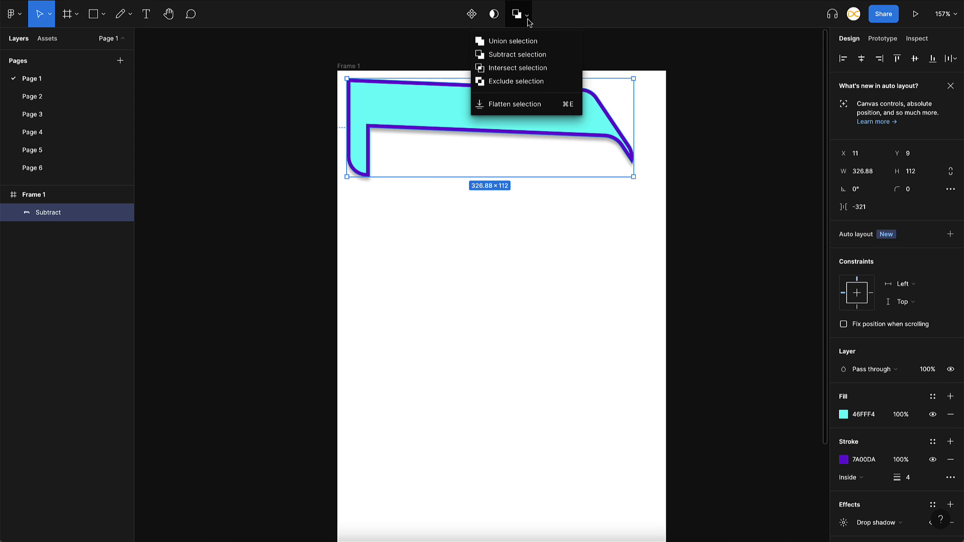
click(657, 112)
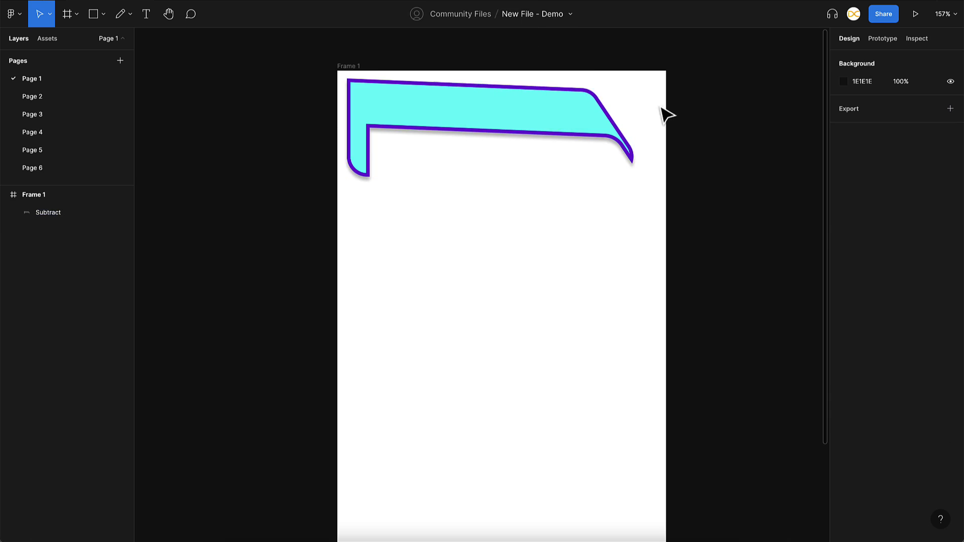
double_click(496, 150)
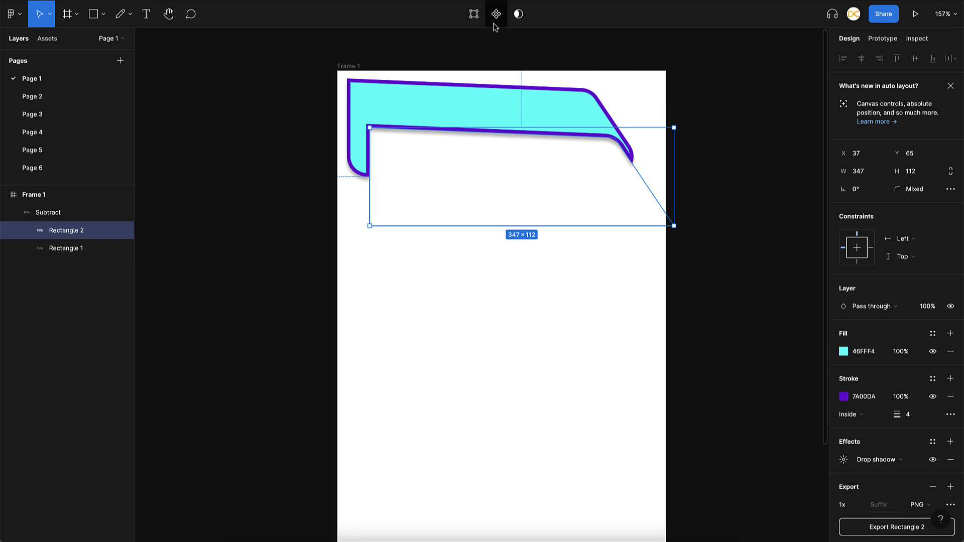
click(705, 87)
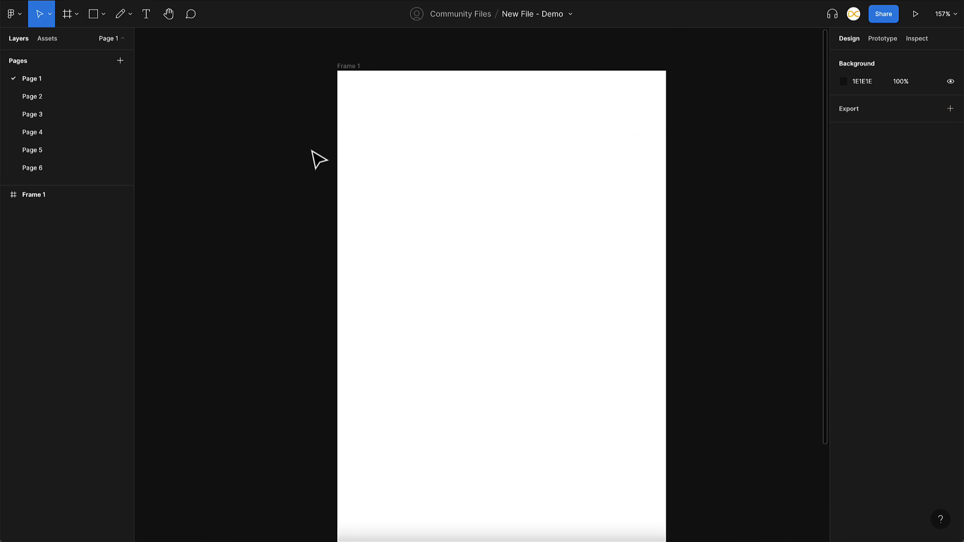
Step: Draw a rectangle about 341 × 110 near the top of Frame 1 and centre it horizontally in the frame
key(r)
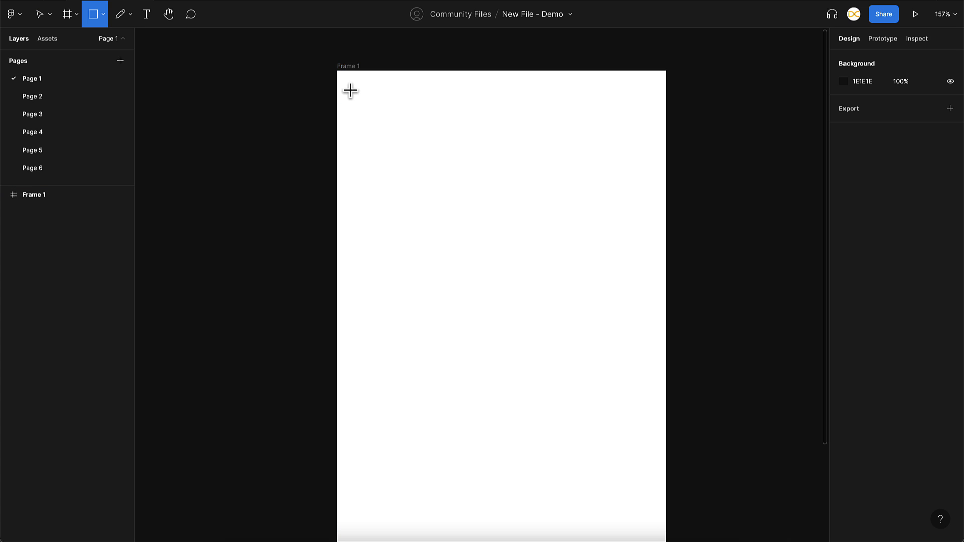
drag(350, 92, 649, 188)
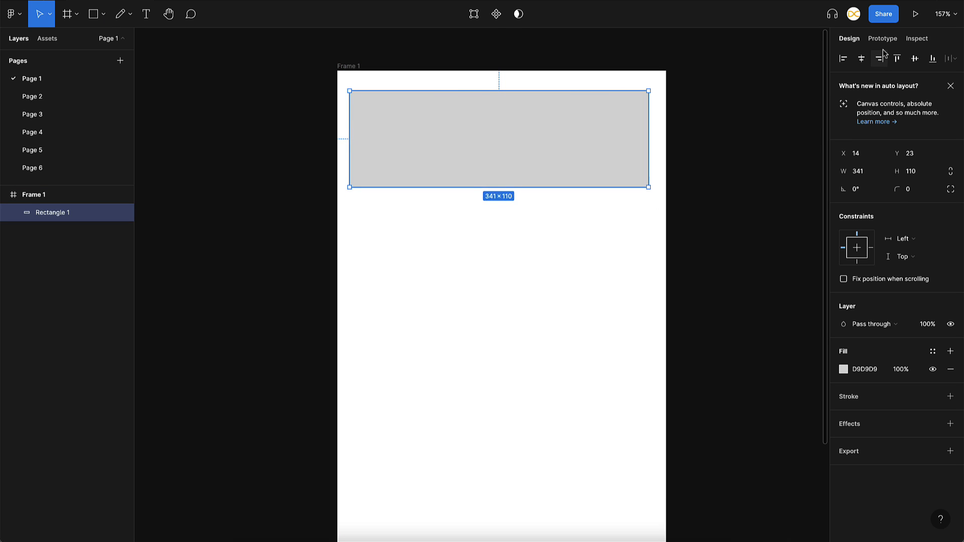
click(862, 59)
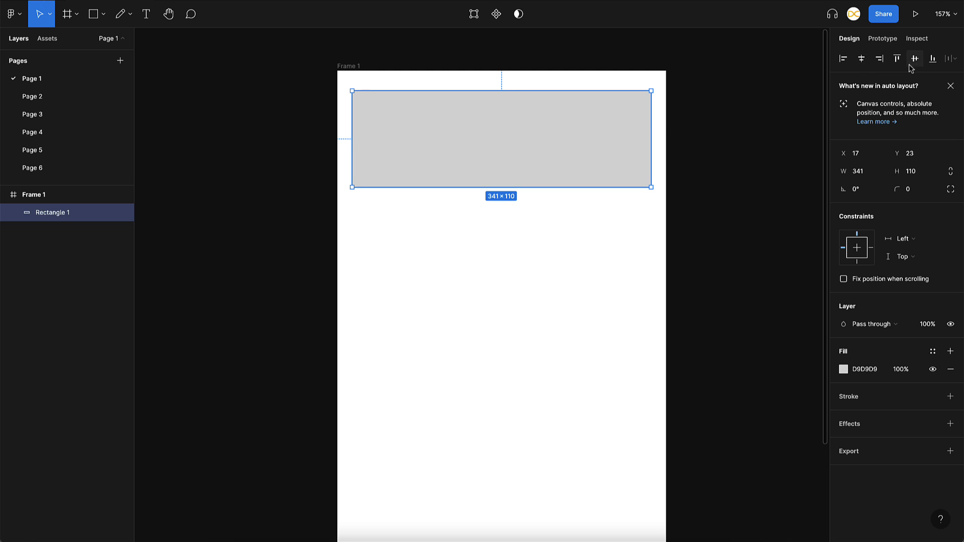
Step: Give the rectangle a corner radius of 10 and a white FFFFFF fill
click(918, 191)
text(10)
key(Return)
key(Escape)
click(843, 371)
drag(717, 276, 667, 254)
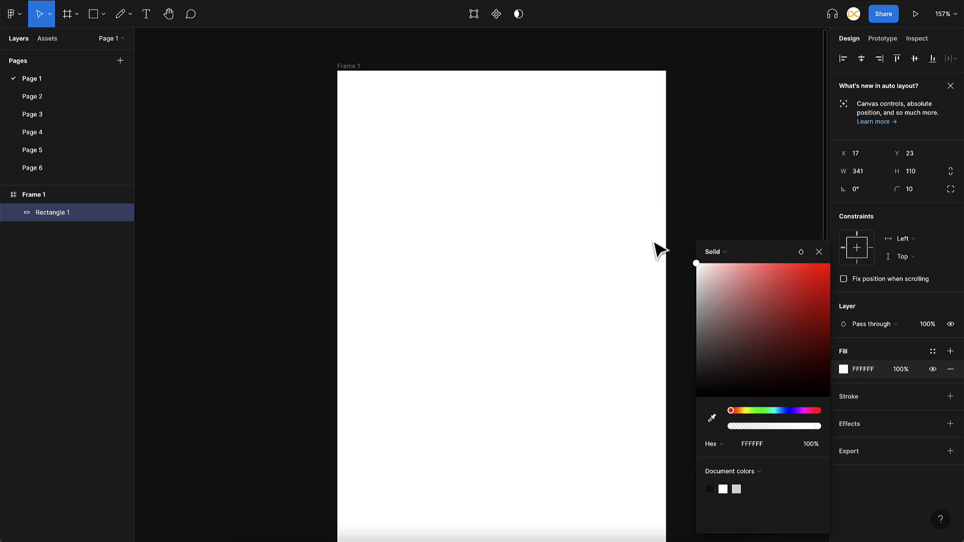
Step: Change Frame 1's fill to a very light grey so the white card stands out
click(349, 66)
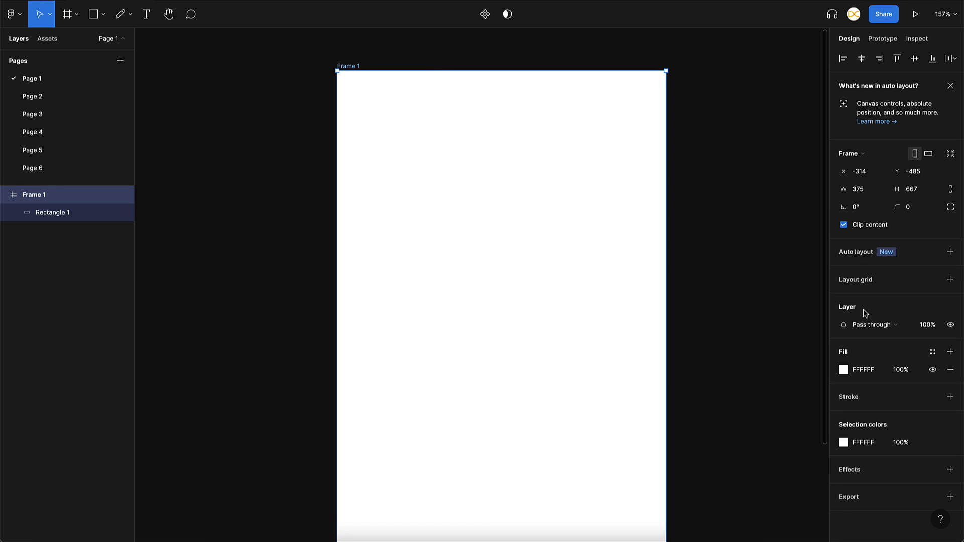
click(844, 370)
drag(697, 272, 696, 269)
click(681, 167)
click(545, 165)
click(426, 252)
Step: Draw an 80 × 80 square at about X 32, Y 38, inside the left end of the white card
key(r)
drag(365, 104, 436, 175)
click(395, 220)
click(410, 140)
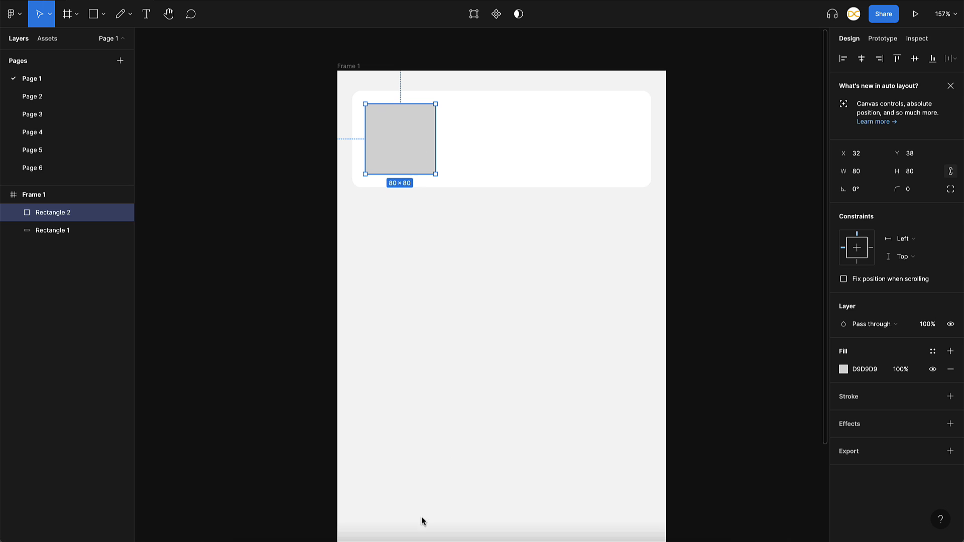
Step: Copy the Desktop app image from the Figma downloads page in the browser and paste it into the square as its fill
click(427, 533)
right_click(274, 314)
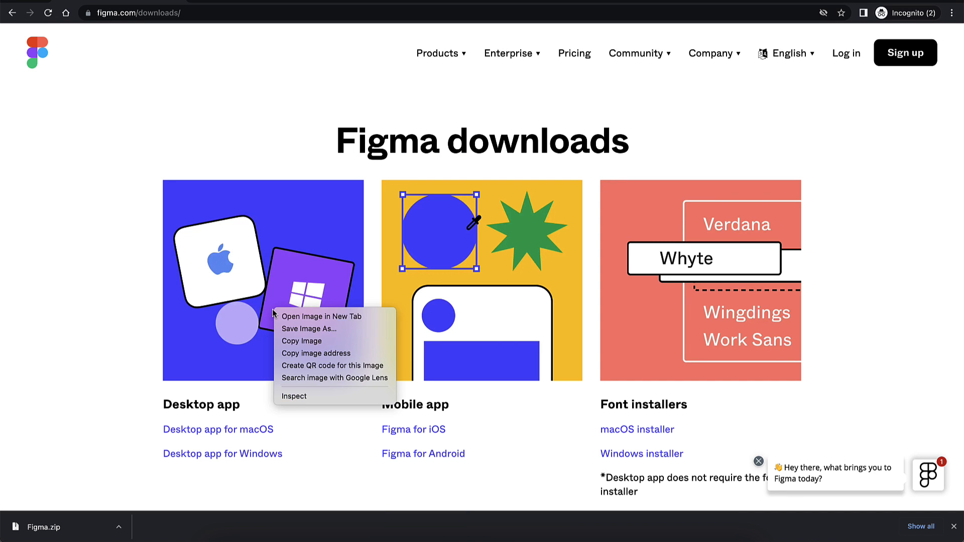
click(301, 341)
key(super+Tab)
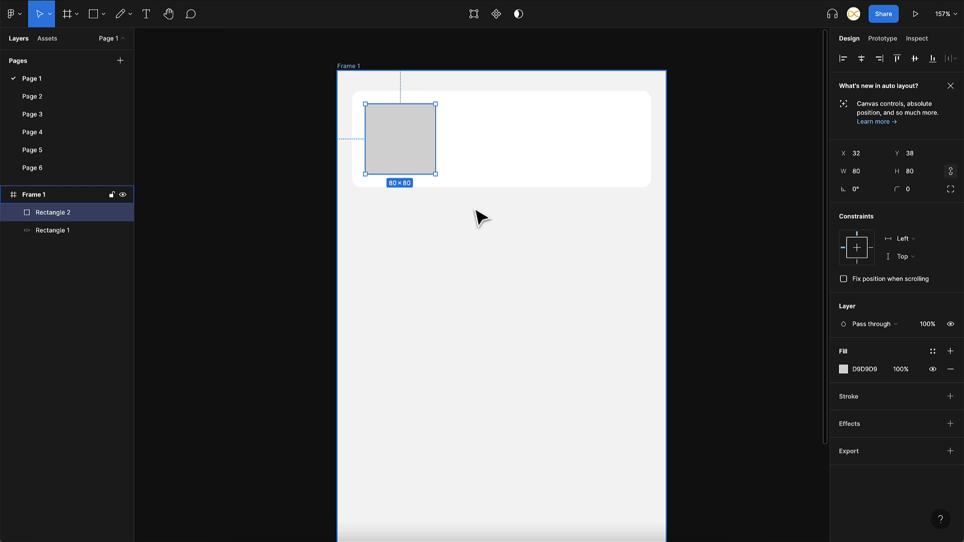
key(super+v)
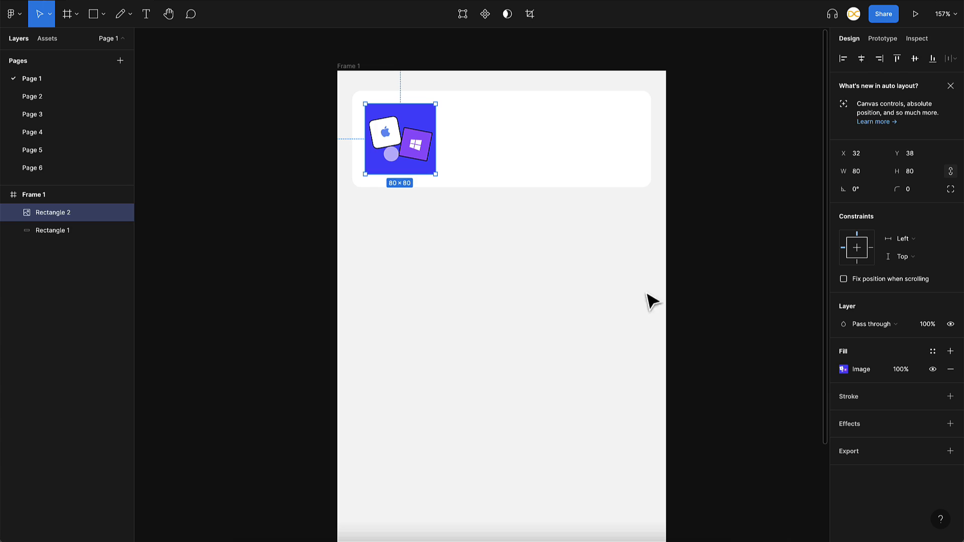
Step: Add the text "Mac Intaller" to the right of the image at about X 122, Y 47
click(679, 306)
click(556, 154)
key(t)
click(444, 112)
text(Mac Intaller)
key(Escape)
Step: Set the "Mac Intaller" text to size 22 Semi Bold and move it to about X 125, Y 38
click(922, 391)
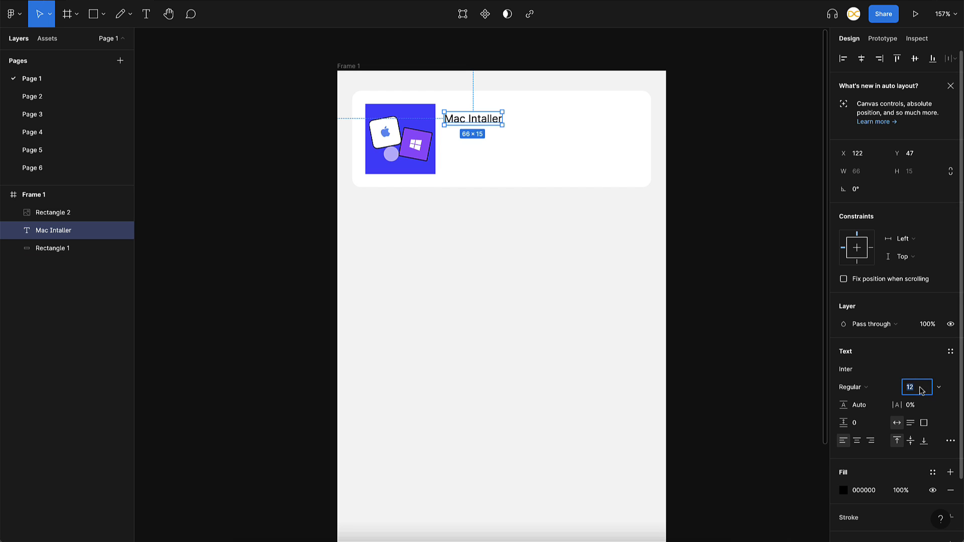
text(22)
key(Return)
click(865, 387)
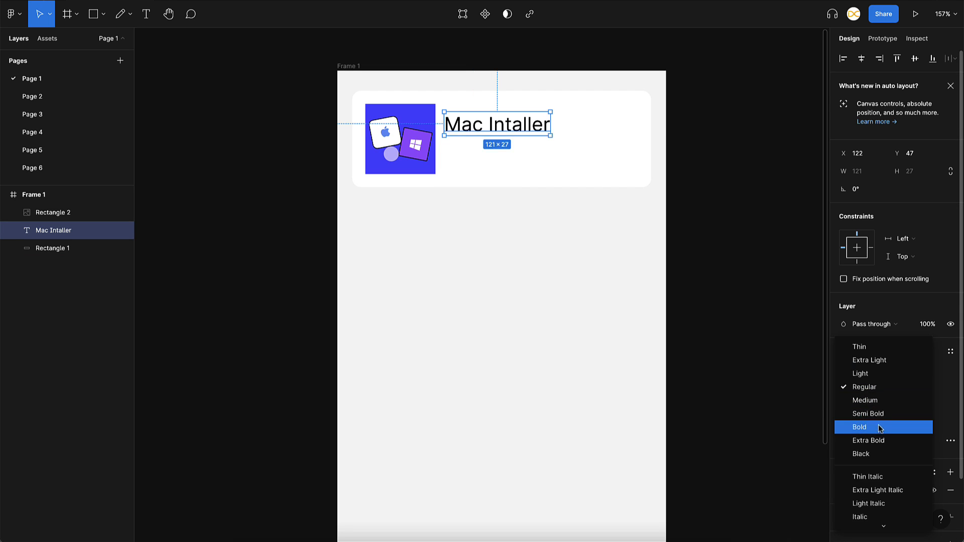
click(869, 414)
drag(528, 127, 530, 125)
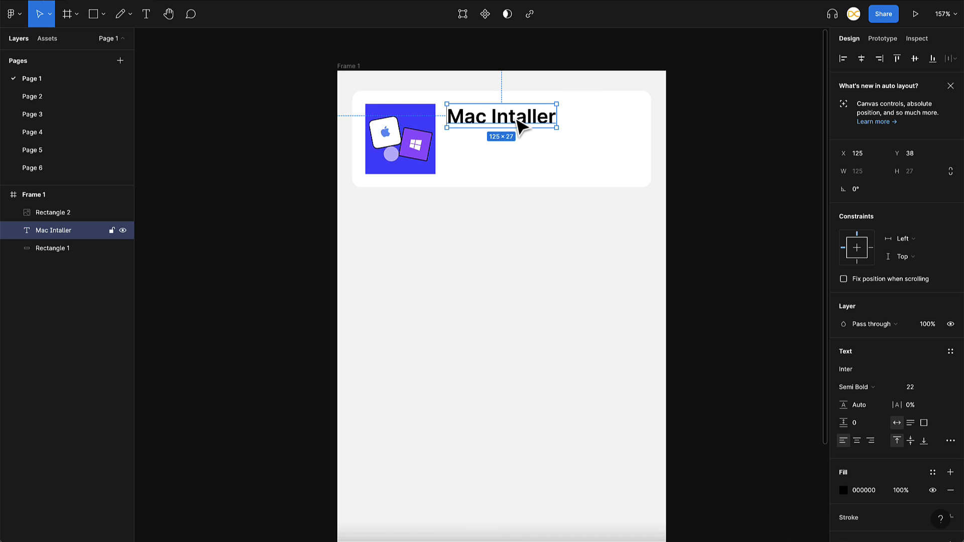
key(ctrl+d)
drag(518, 126, 519, 172)
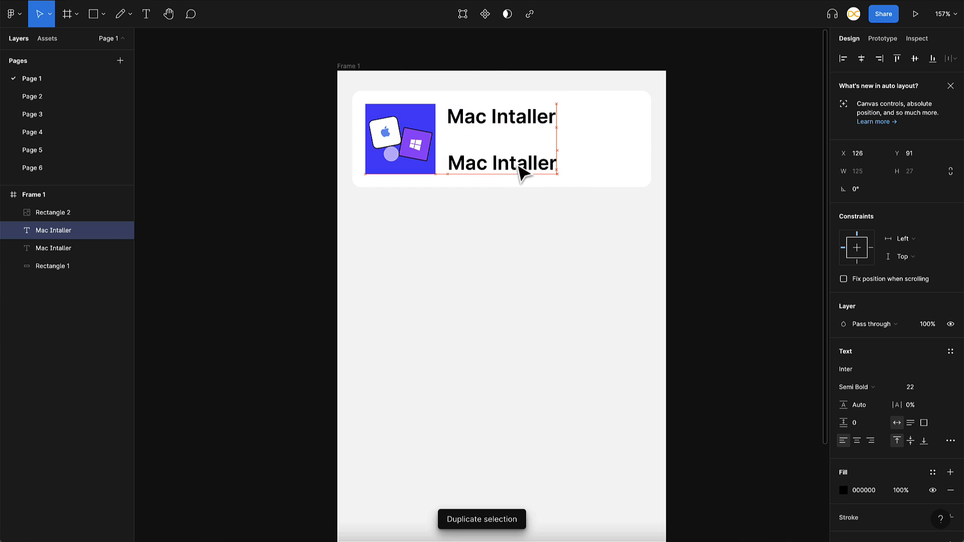
key(Delete)
Step: Duplicate the heading to about X 125, Y 69, directly below it, and set the copy to size 12 Medium
click(532, 128)
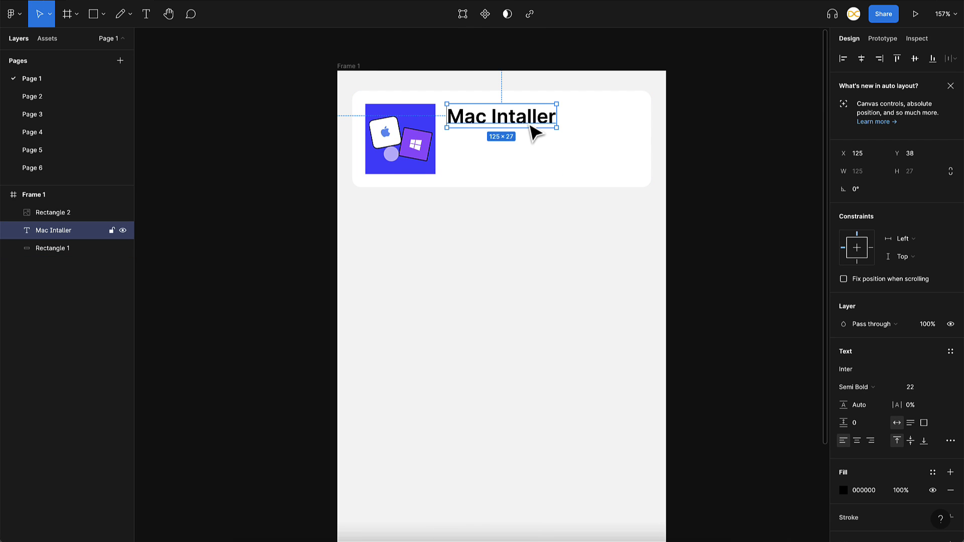
drag(530, 125, 526, 152)
click(917, 386)
text(12)
key(Return)
click(881, 391)
click(875, 375)
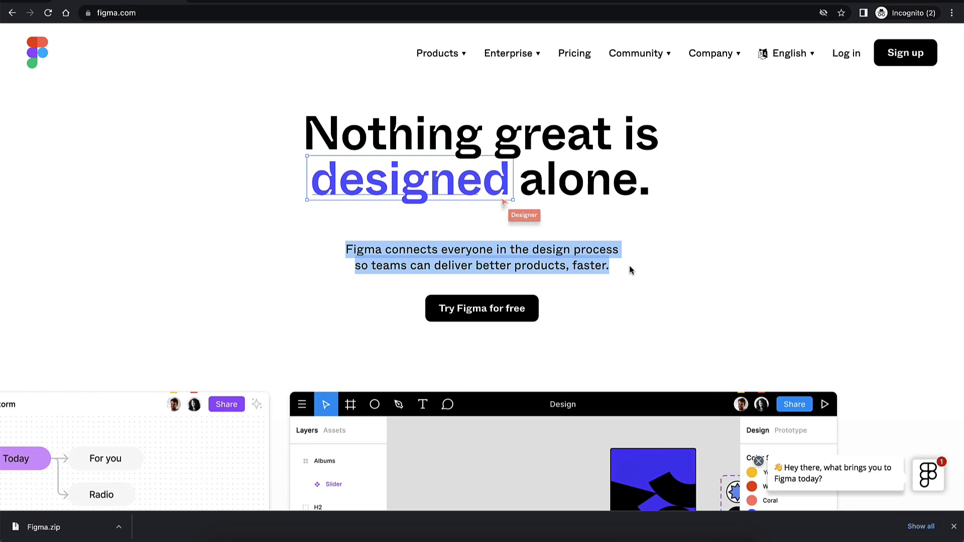
Step: Replace the duplicated text with the tagline "Figma connects everyone in the design process so teams can deliver better products, faster." copied from Figma's homepage
key(alt+Tab)
key(Return)
key(ctrl+v)
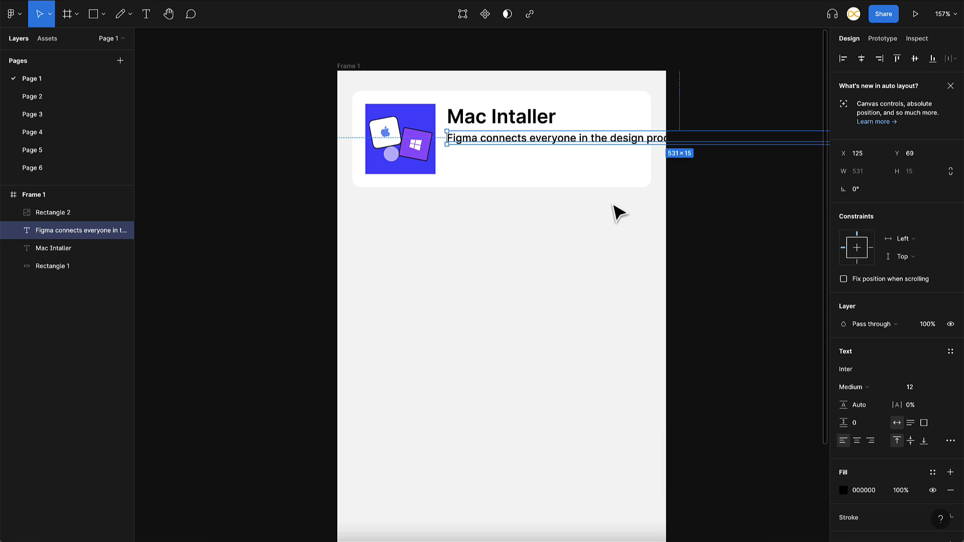
Step: Narrow the tagline's text box so it wraps onto three lines within the white card
scroll(634, 145, down, 2)
scroll(637, 149, right, 5)
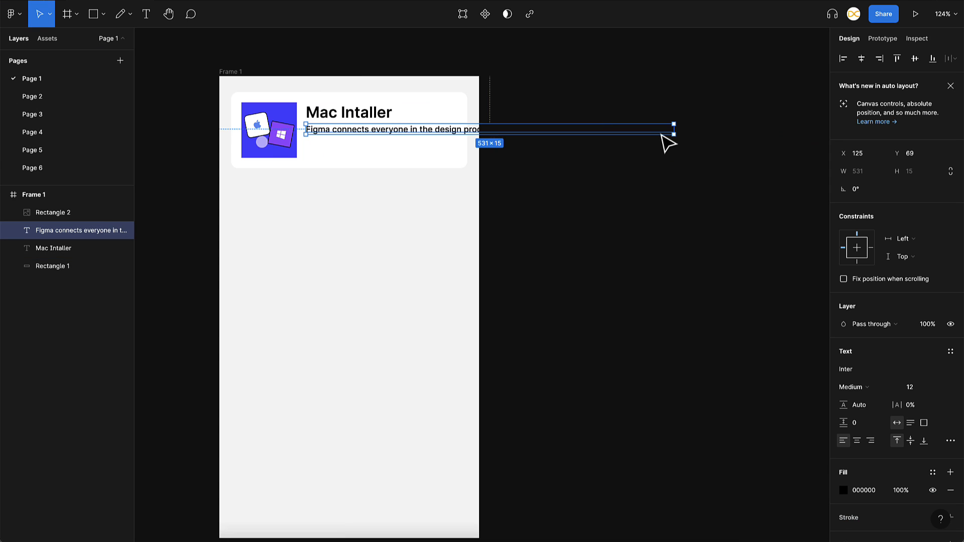
drag(676, 135, 459, 135)
click(448, 228)
scroll(449, 229, up, 6)
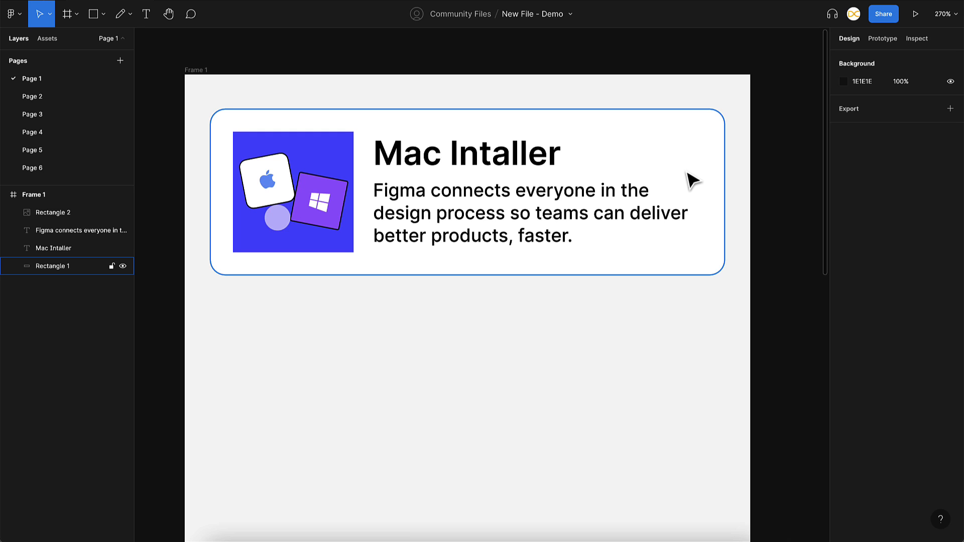
Step: Select the card rectangle, image, heading and tagline together, and create a component from them
scroll(409, 178, down, 4)
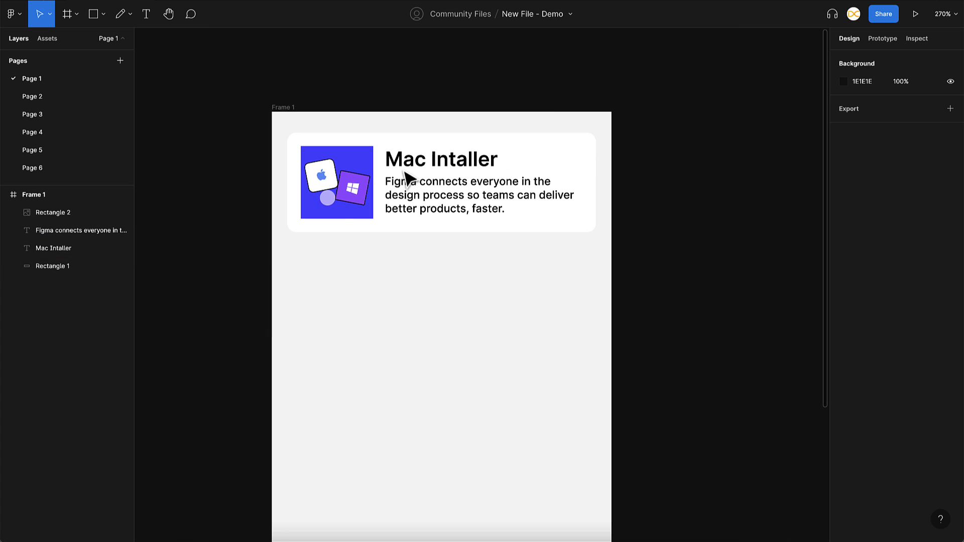
drag(658, 153, 339, 230)
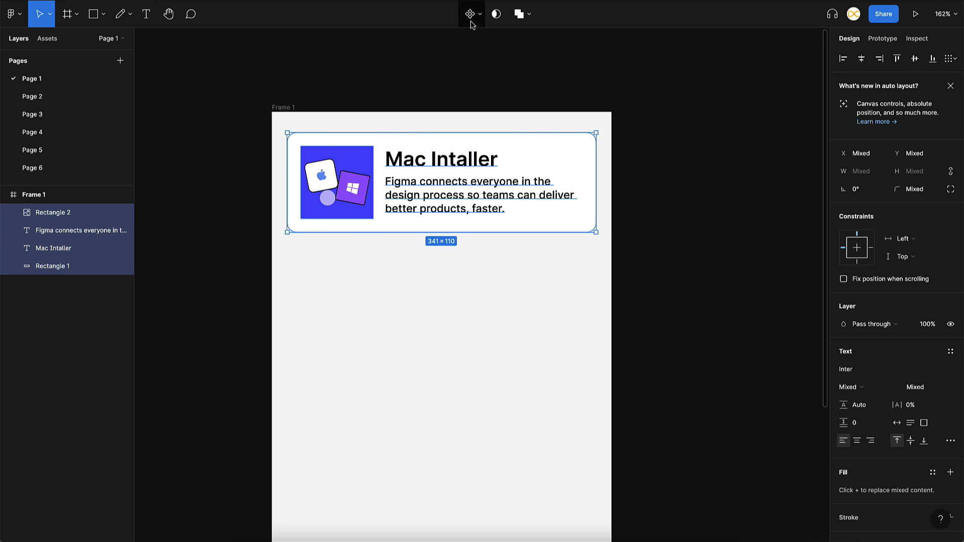
right_click(462, 161)
mouse_move(488, 396)
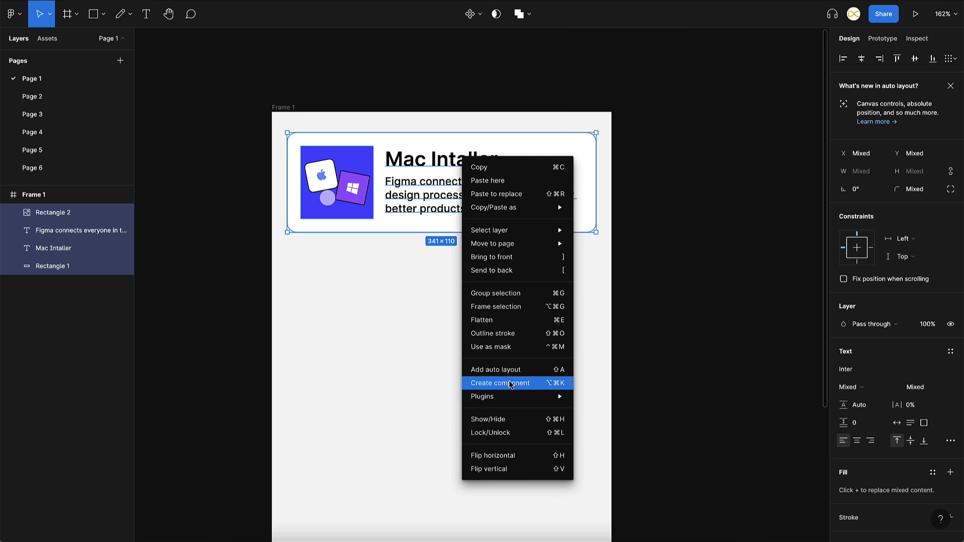
click(470, 14)
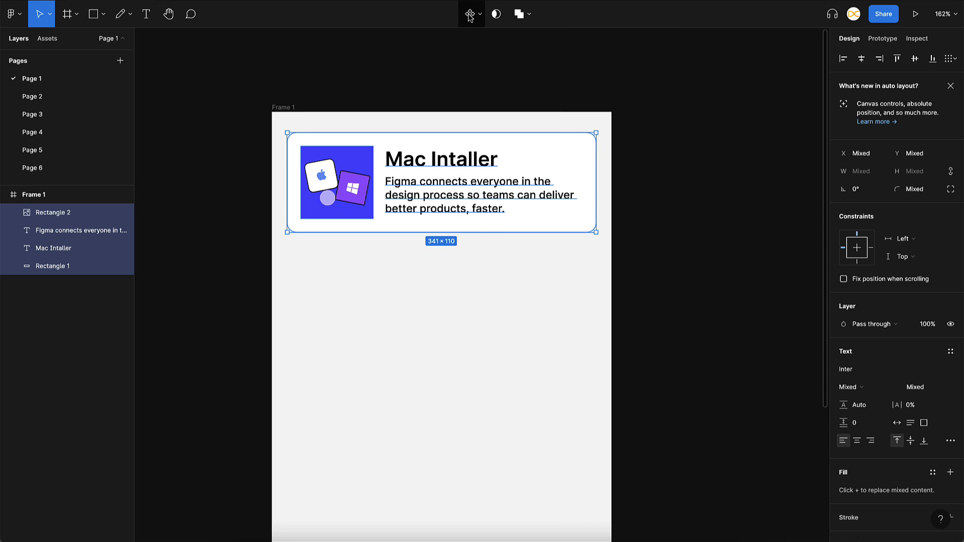
click(470, 16)
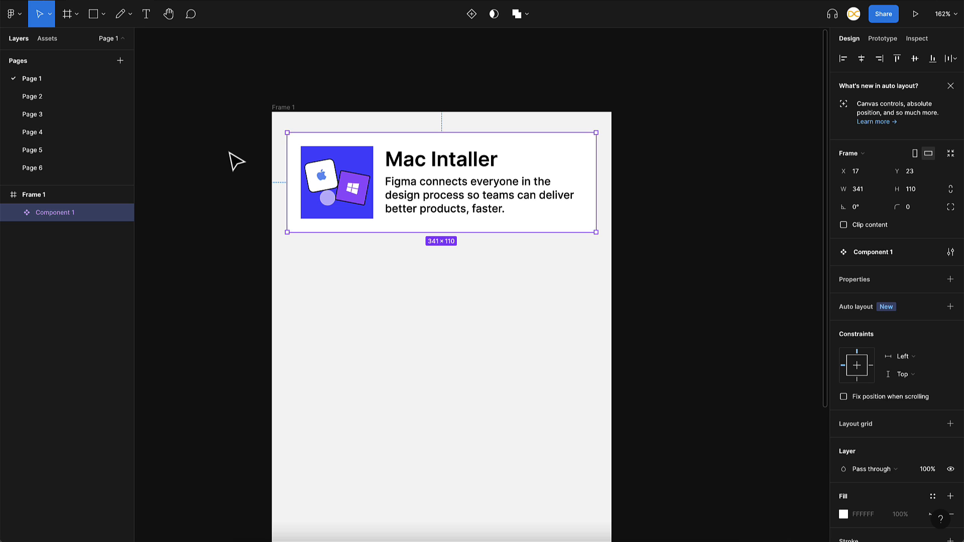
Step: Place an instance of Component 1 from the local assets below the original card, at about X 17, Y 143
click(50, 41)
click(10, 102)
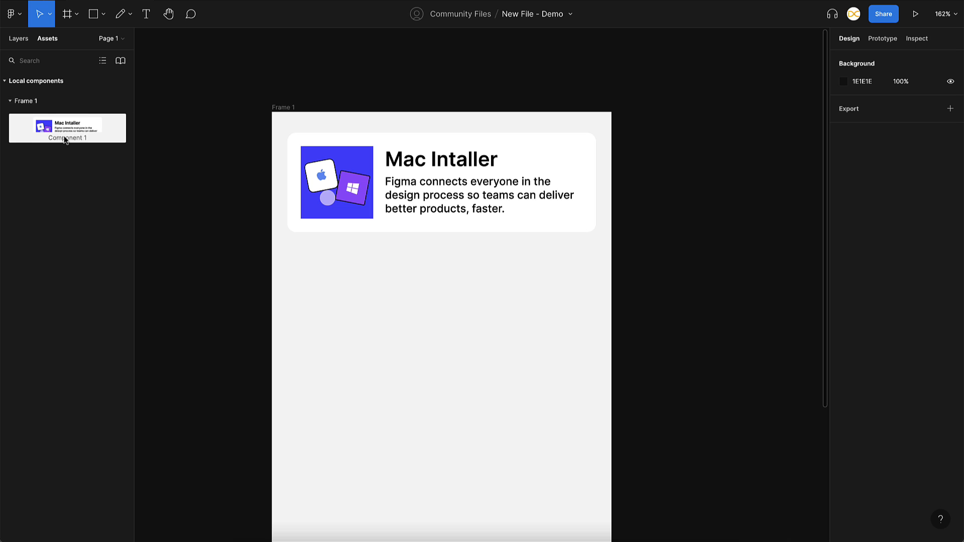
drag(51, 126, 374, 282)
scroll(372, 256, down, 5)
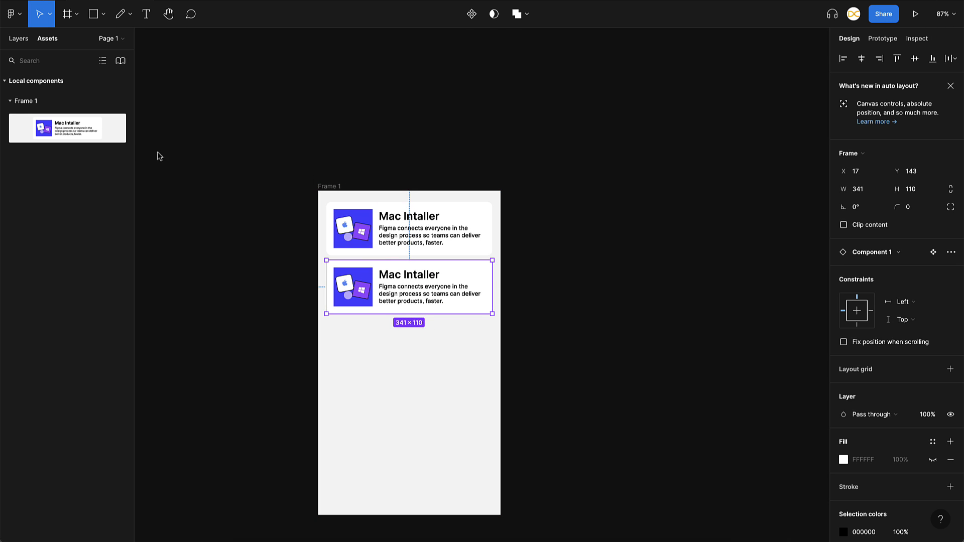
Step: Place a second instance of Component 1 in the frame, below the first instance and aligned with it
drag(43, 127, 413, 350)
key(Escape)
scroll(409, 345, up, 4)
scroll(410, 345, up, 1)
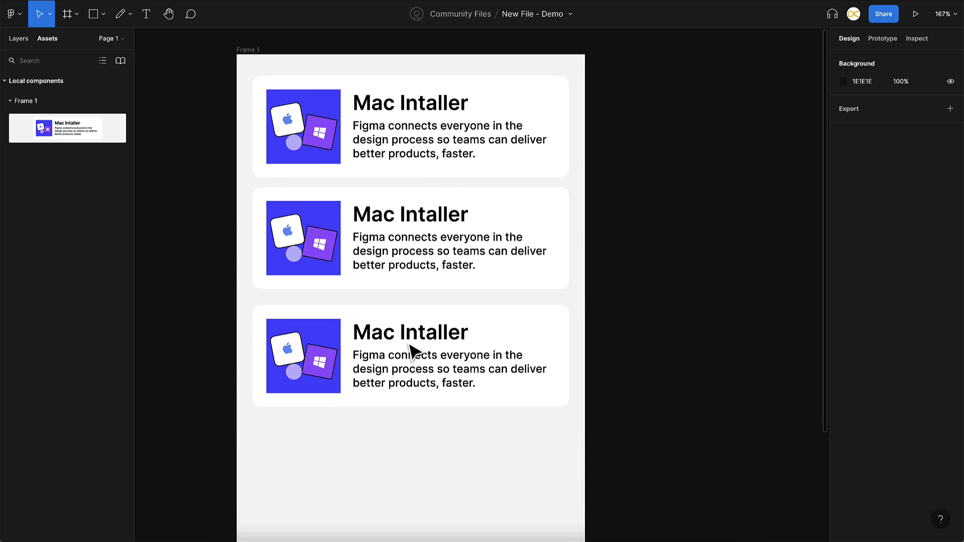
Step: Show the layer list again and select the main component, the uppermost card in the frame
scroll(561, 195, down, 3)
click(20, 40)
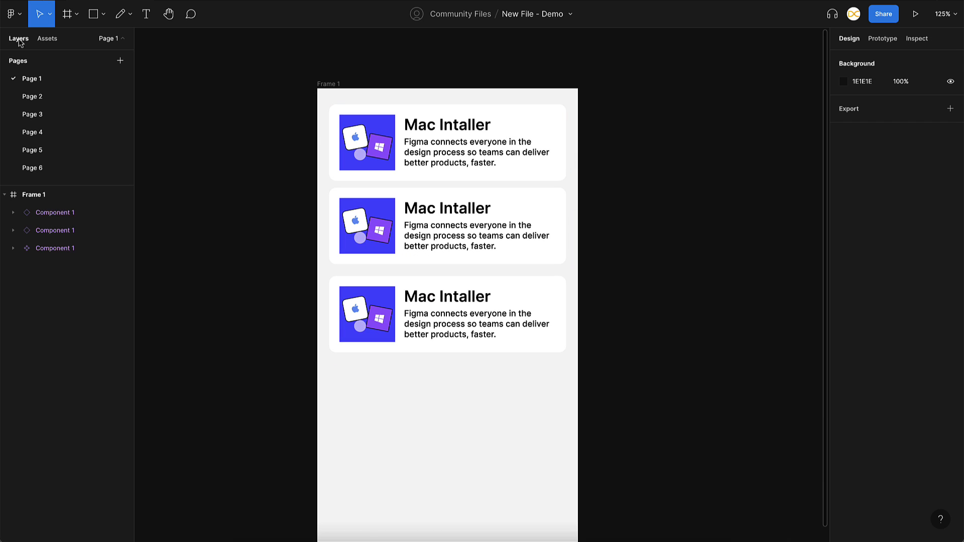
click(486, 151)
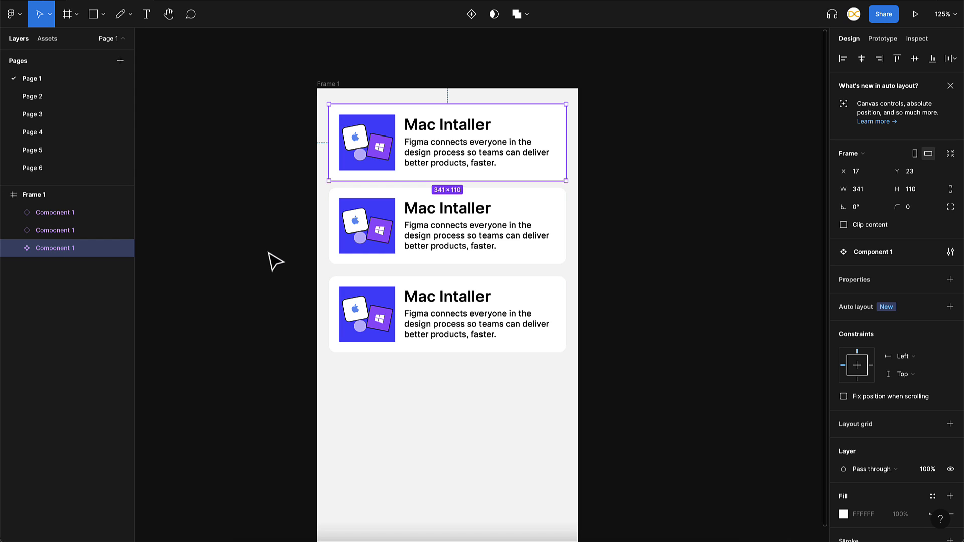
Step: Round the corners of the image inside the main component with a corner radius of 10
click(446, 152)
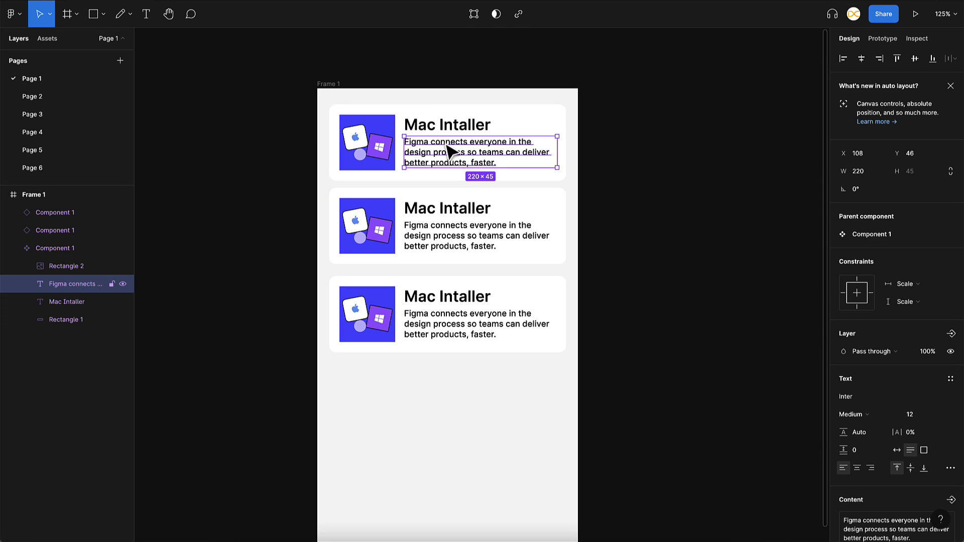
click(387, 152)
scroll(391, 154, up, 2)
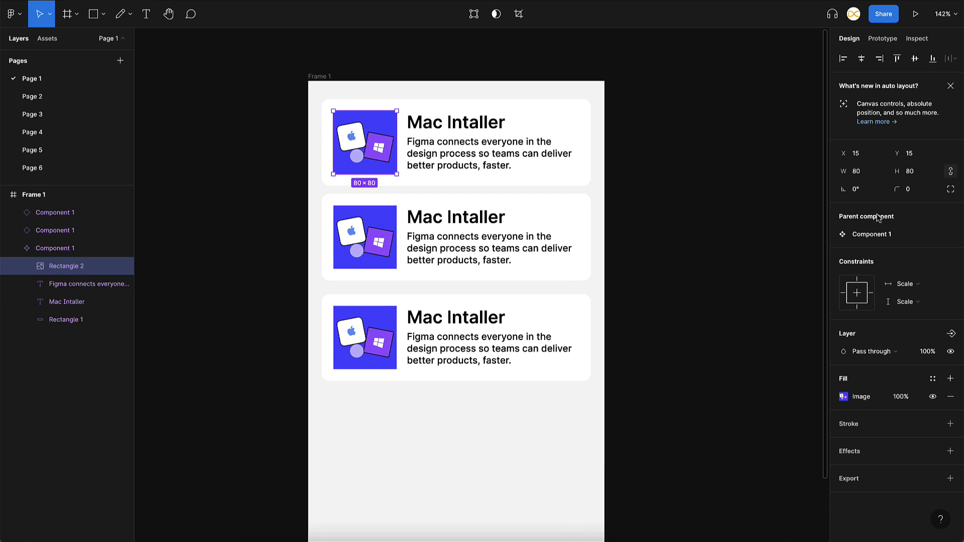
text(10)
key(Return)
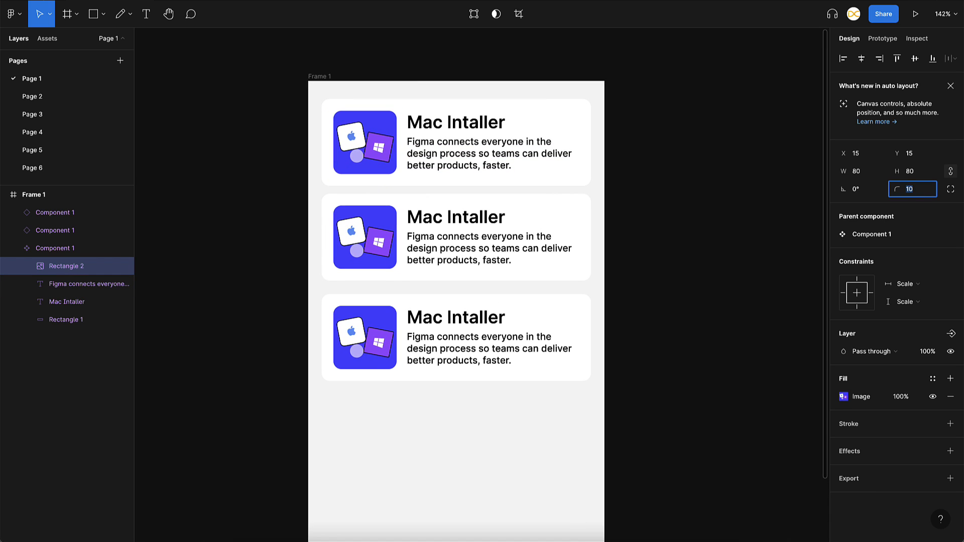
text(20)
key(Return)
text(10)
key(Return)
Step: Move the main component's tagline and heading farther from the image, placing the heading at X 151
click(456, 171)
drag(452, 167, 491, 160)
double_click(452, 129)
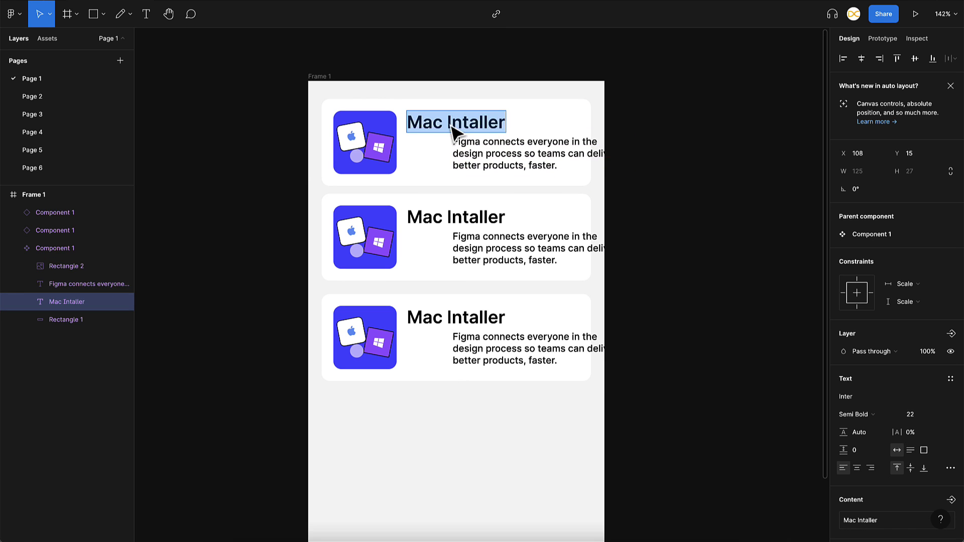
click(520, 131)
drag(474, 128, 508, 127)
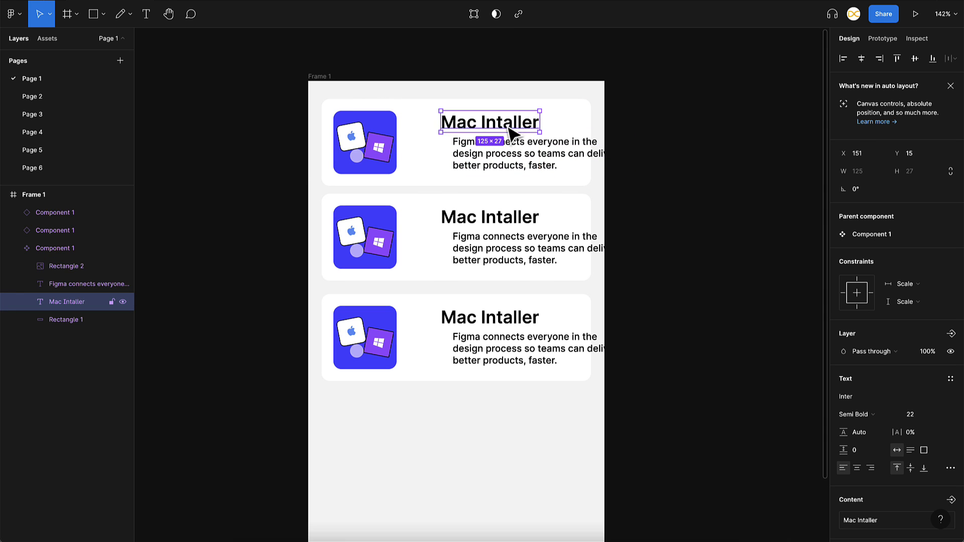
Step: Align the main component's heading and tagline by their left edges and move both beside the image at X 111
shift+click(503, 156)
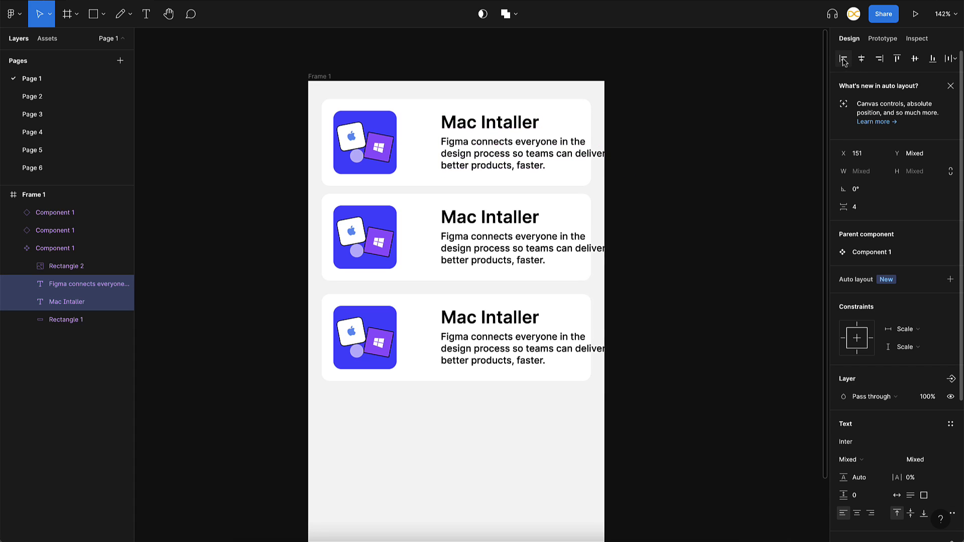
drag(497, 151, 465, 151)
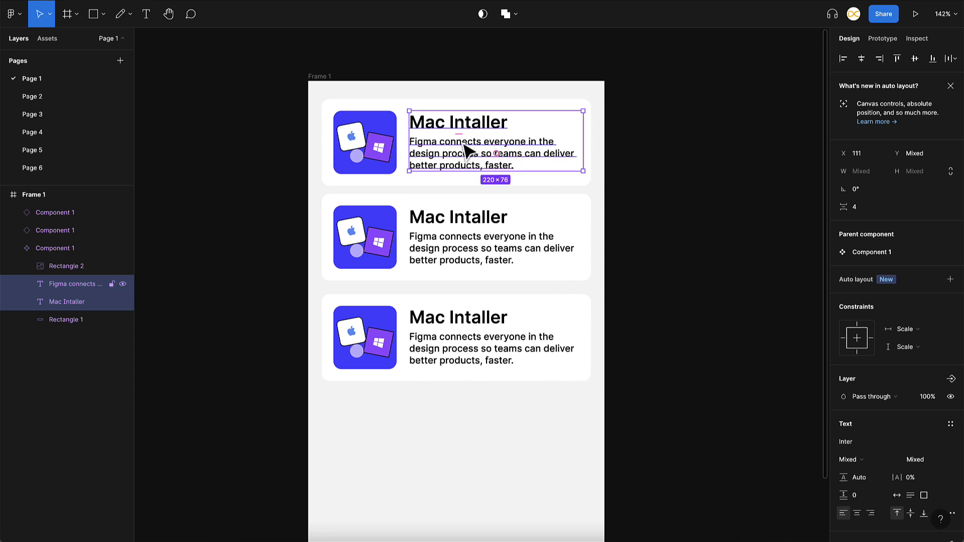
click(660, 172)
scroll(664, 174, down, 5)
scroll(664, 174, up, 5)
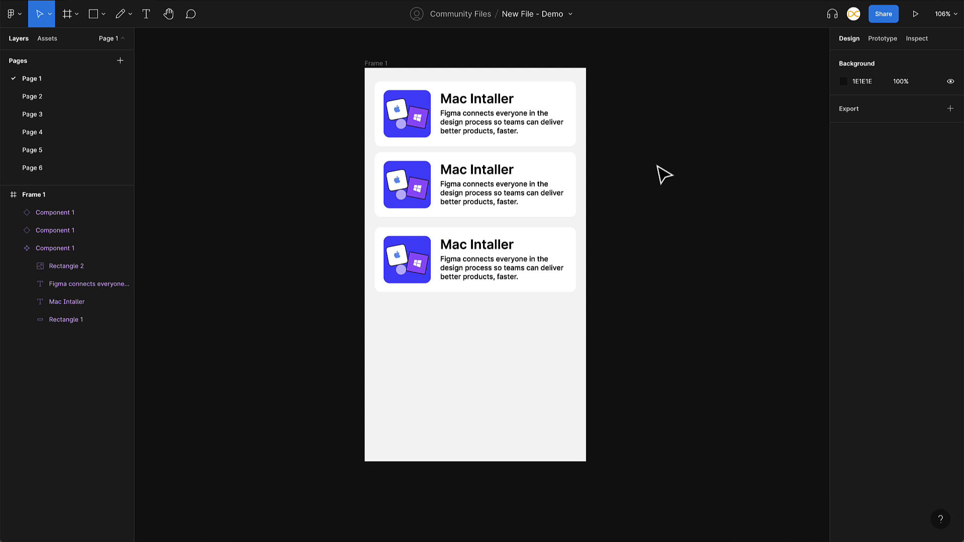
Step: Select all three cards and distribute them vertically with equal spacing
drag(658, 126, 400, 337)
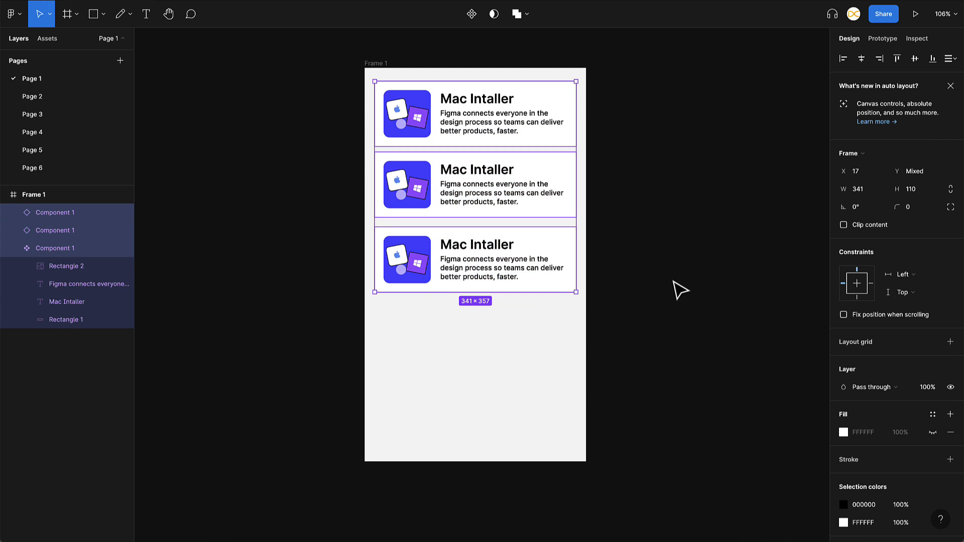
click(949, 60)
click(854, 80)
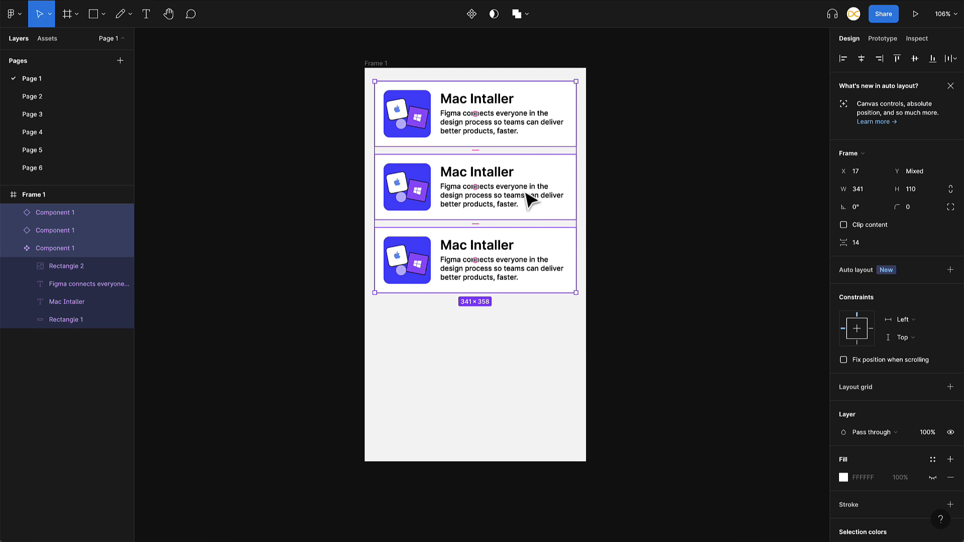
Step: Try a spacing of 34 between the three cards and return it to 14
click(864, 246)
text(30)
key(Return)
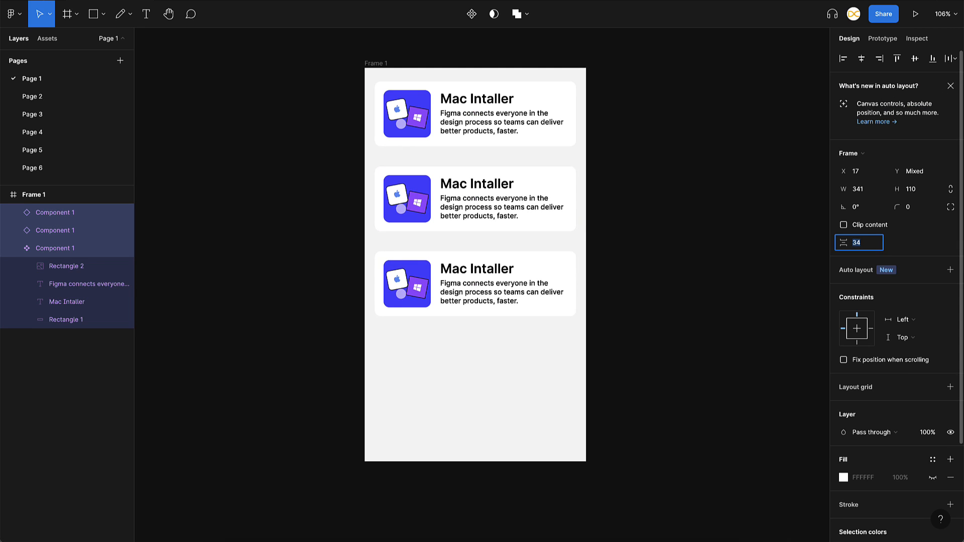
click(706, 271)
scroll(706, 271, right, 2)
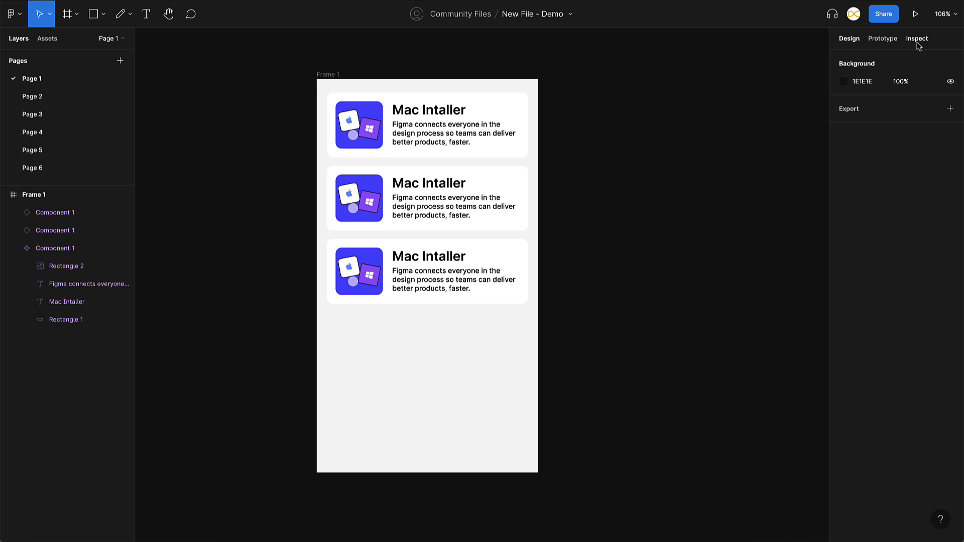
Step: Duplicate Frame 1 with its three cards to get a second frame beside it
click(333, 90)
key(ctrl+d)
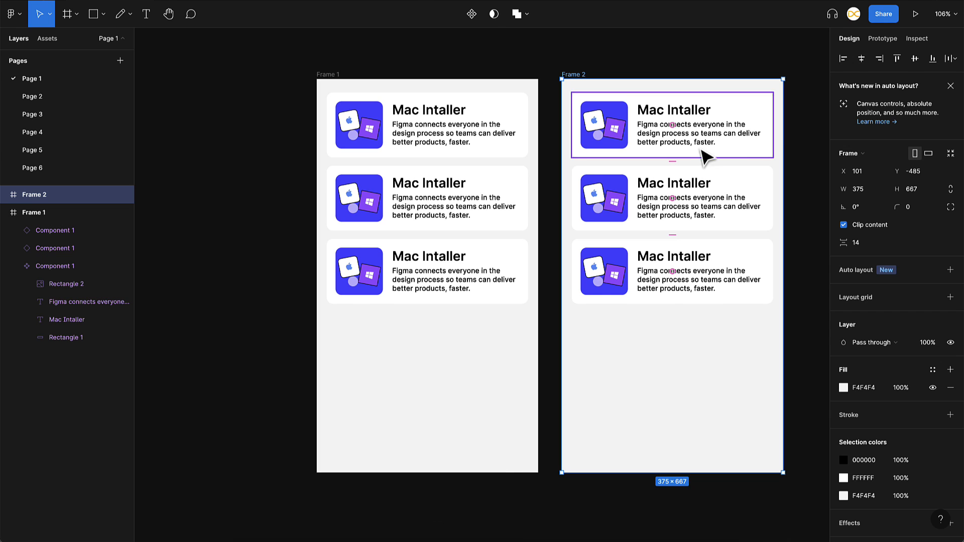
scroll(388, 339, right, 2)
click(388, 339)
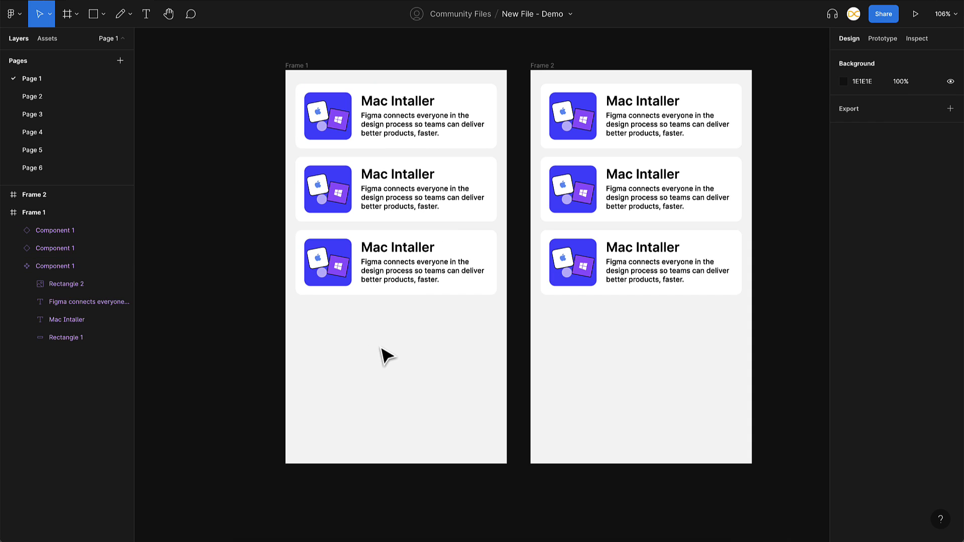
key(t)
drag(324, 344, 520, 410)
key(Escape)
Step: Draw a 290 × 60 rectangle below the cards in Frame 1 and fill it with blue 0052F1
click(93, 14)
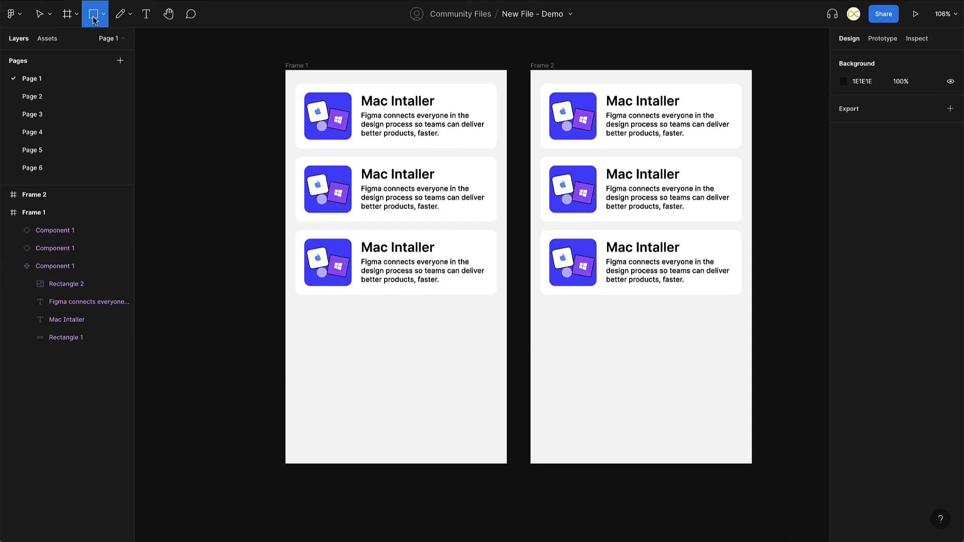
drag(312, 322, 484, 358)
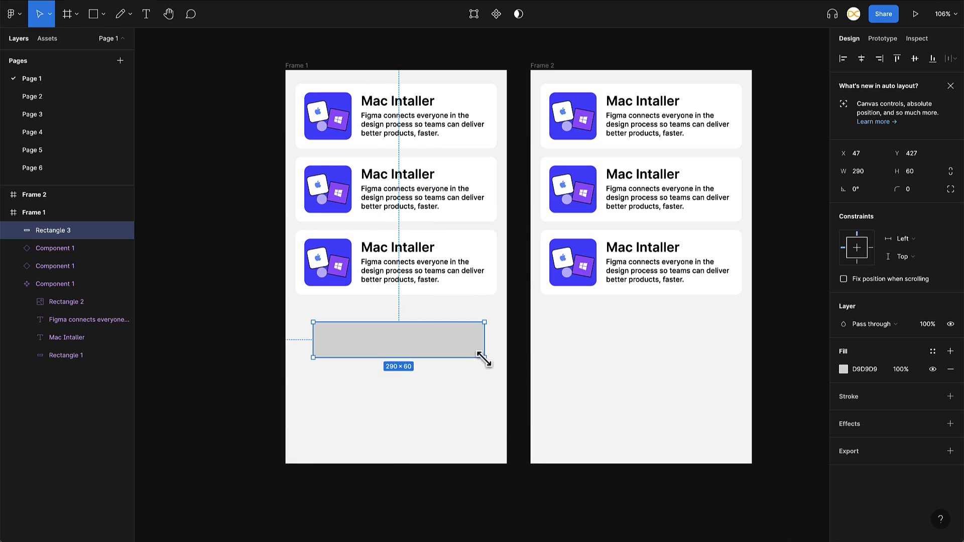
click(844, 369)
click(781, 362)
click(784, 410)
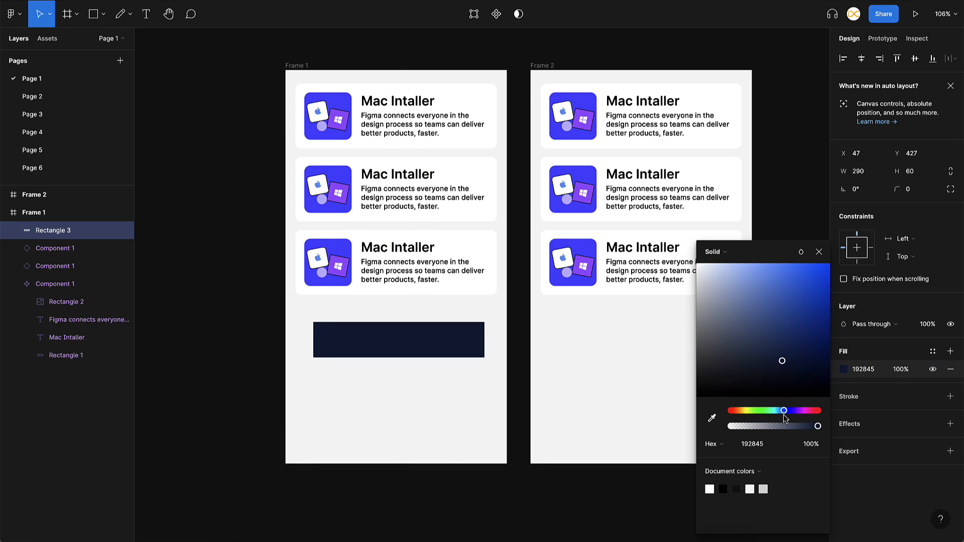
click(817, 278)
Step: Set the blue rectangle's corner radius to 10
click(919, 193)
text(10)
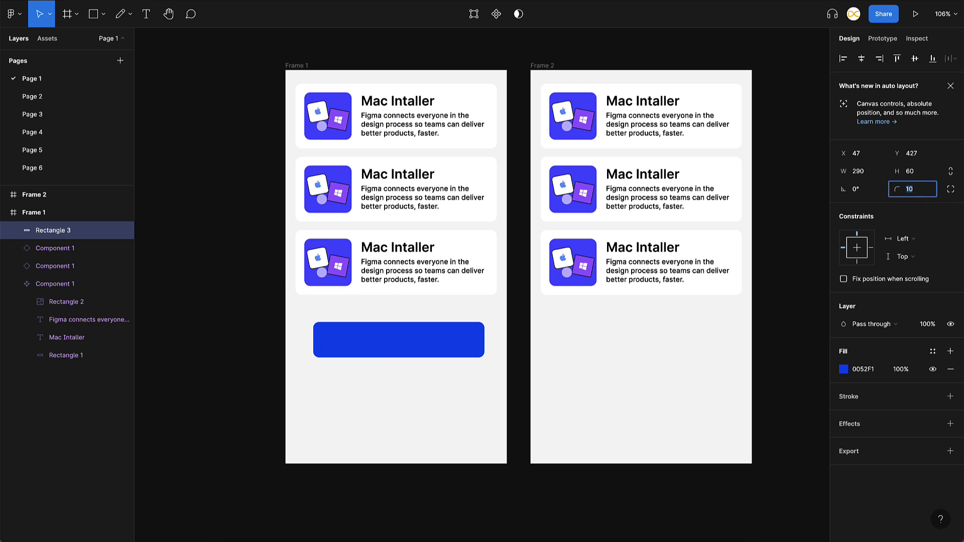
key(Return)
Step: Add the text "Open App" in white on the blue rectangle
click(377, 344)
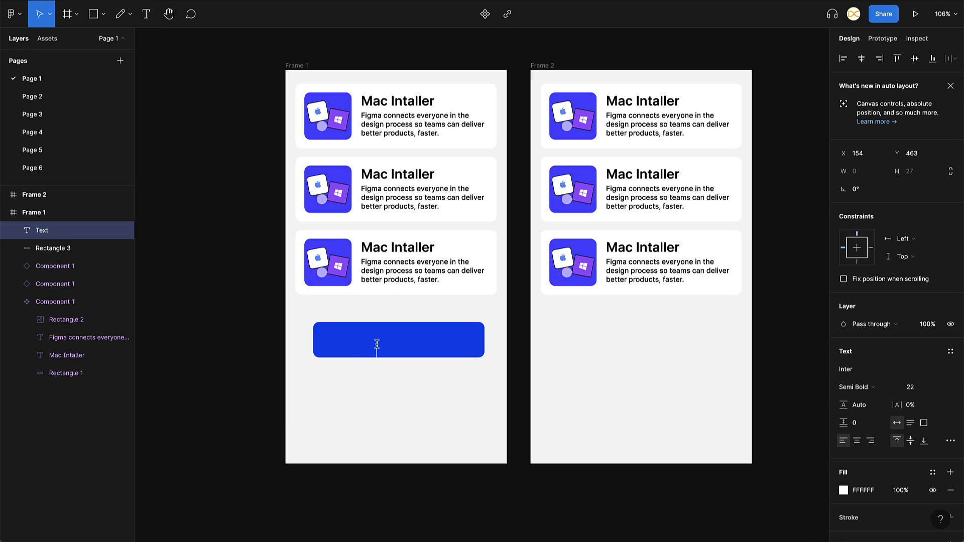
text(Open App)
click(383, 392)
Step: Center the "Open App" text and the blue rectangle on each other horizontally and vertically, and group them
click(402, 355)
shift+click(452, 336)
click(861, 59)
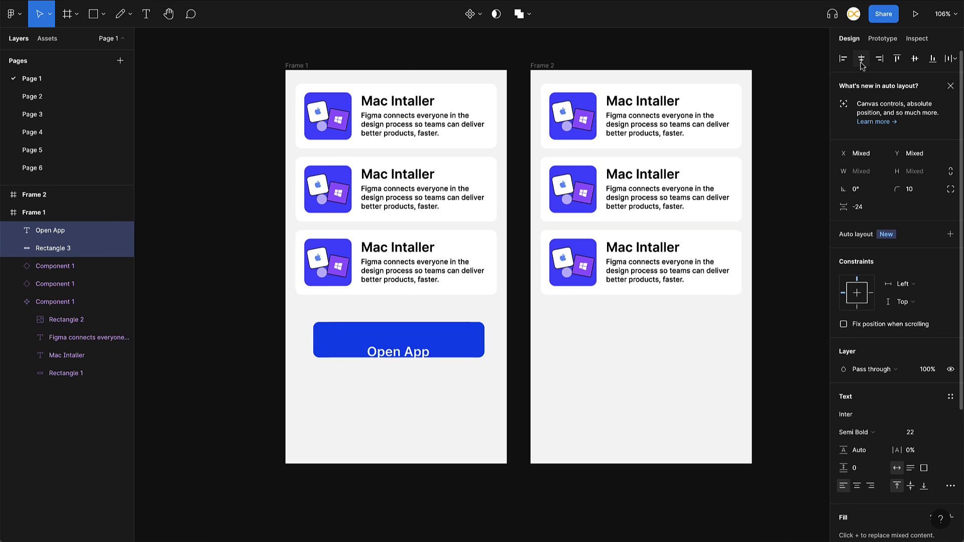
click(915, 58)
key(ctrl+g)
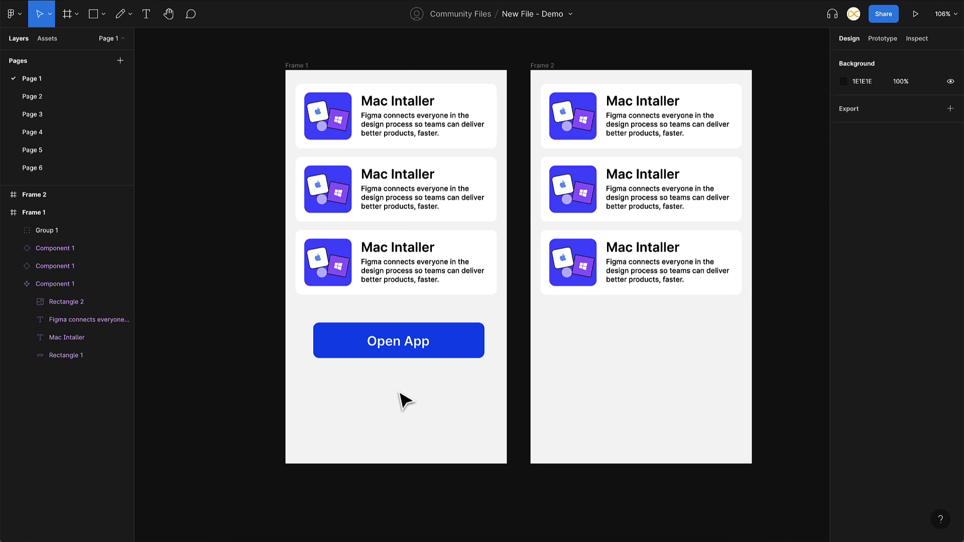
Step: Delete the three cards from Frame 1, keeping only the Open App button
click(415, 345)
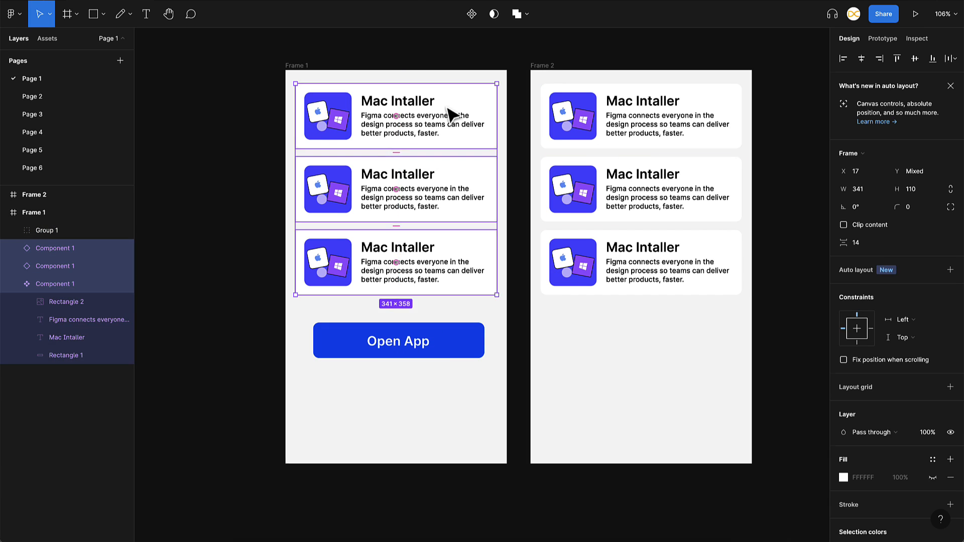
key(Delete)
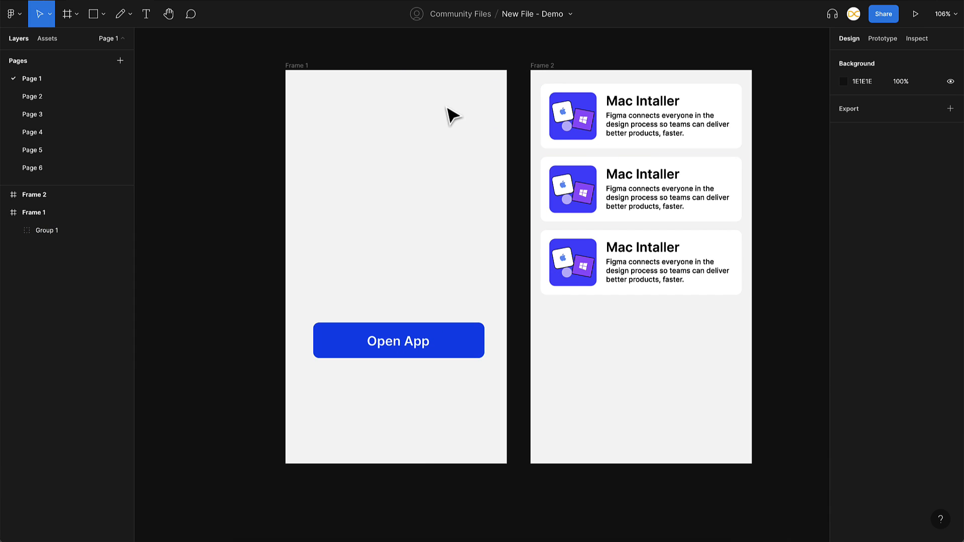
Step: Create a prototype connection from the Open App button to Frame 2, triggered on tap and navigating to that frame
click(308, 71)
click(882, 38)
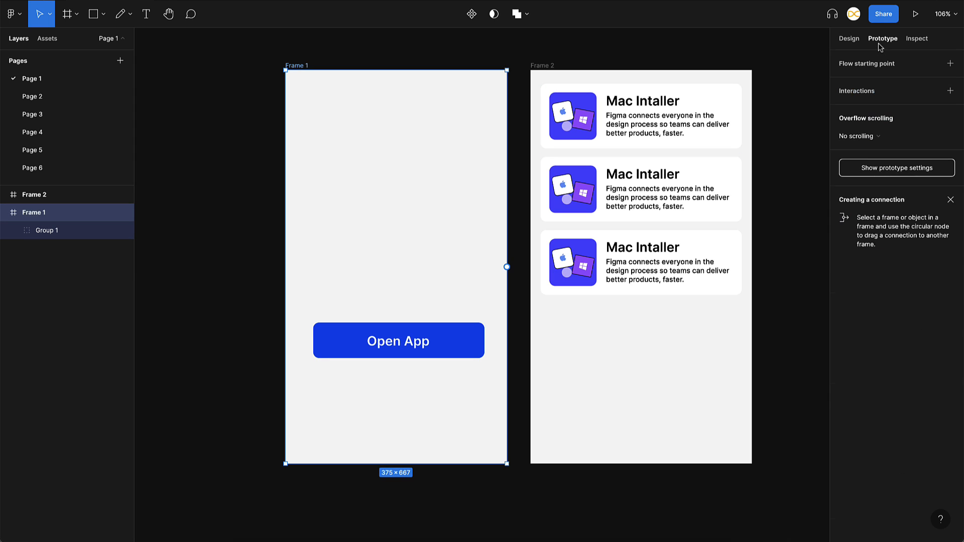
click(465, 354)
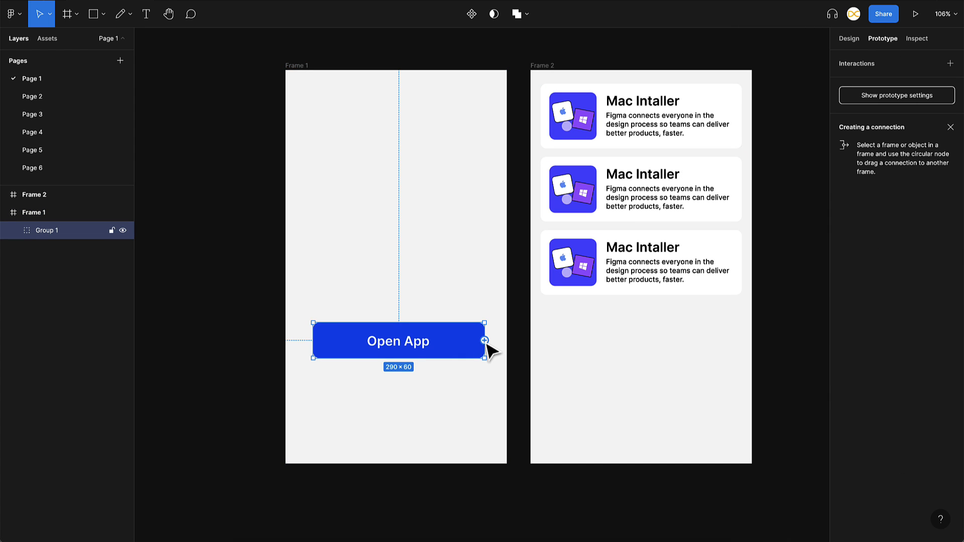
drag(485, 341, 541, 270)
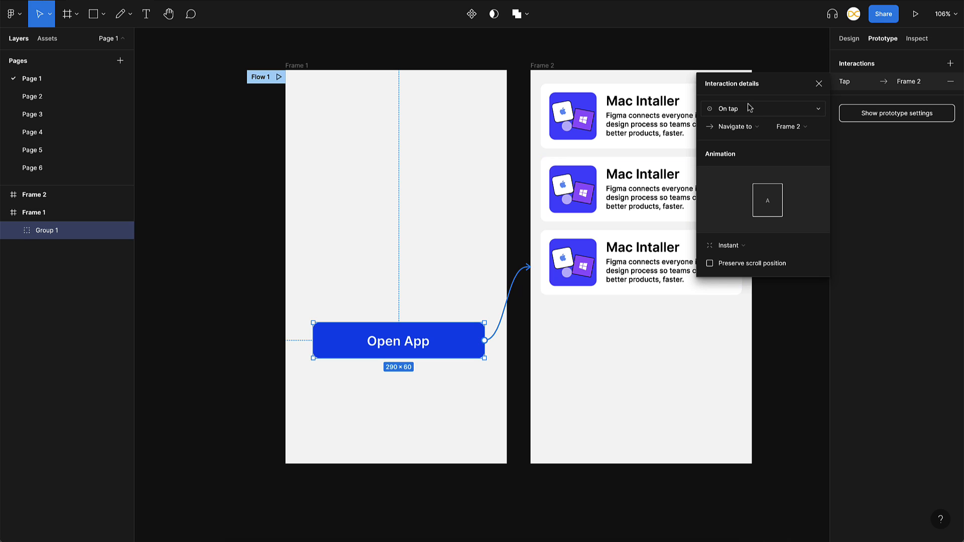
click(732, 110)
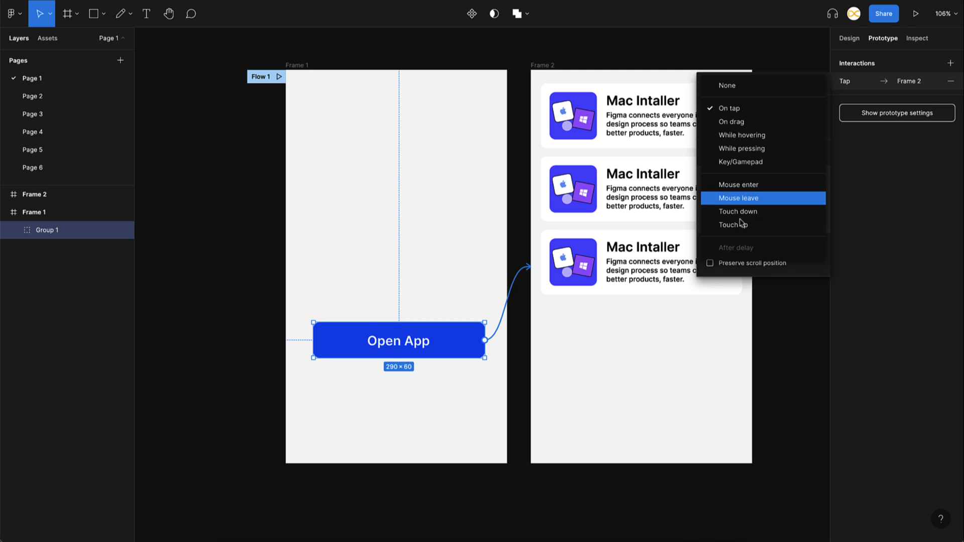
click(747, 113)
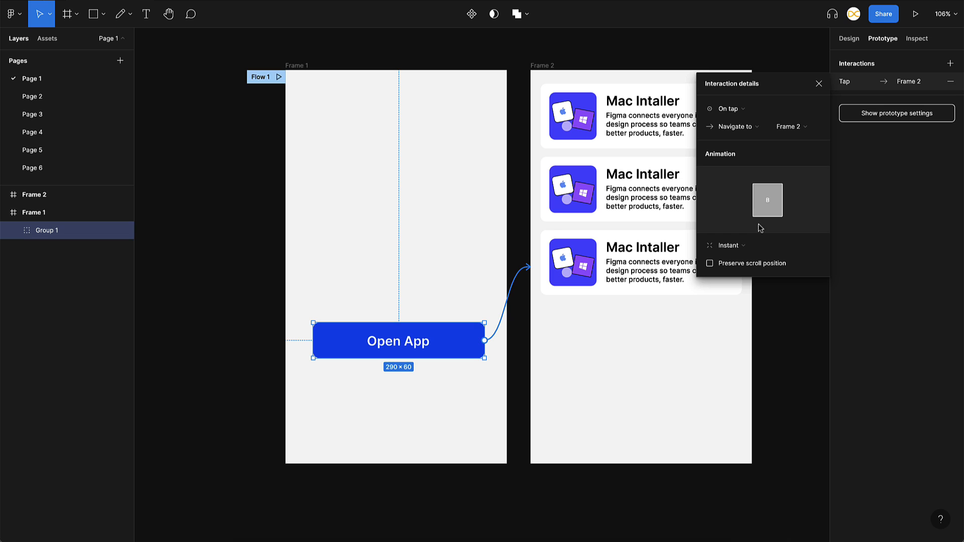
Step: Run the prototype preview and test the Open App button
click(916, 14)
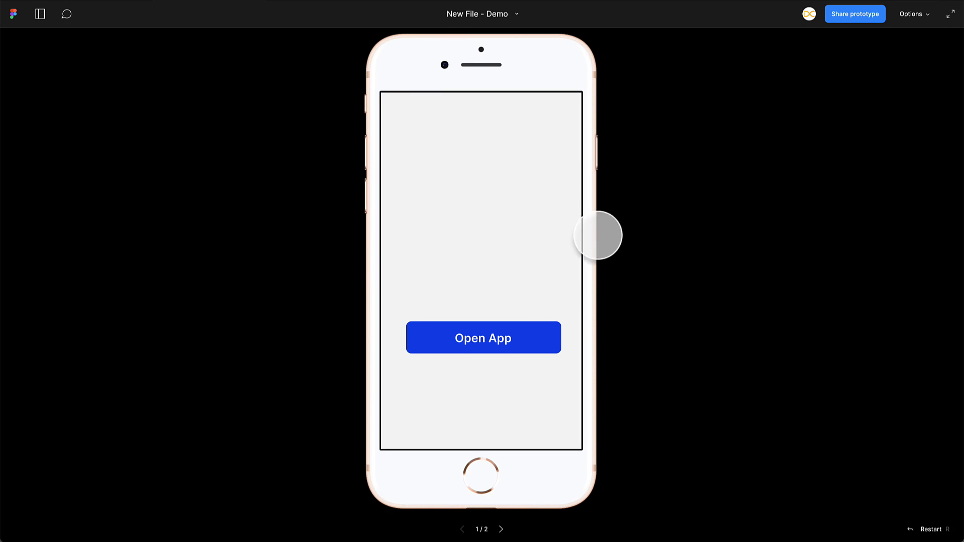
click(532, 343)
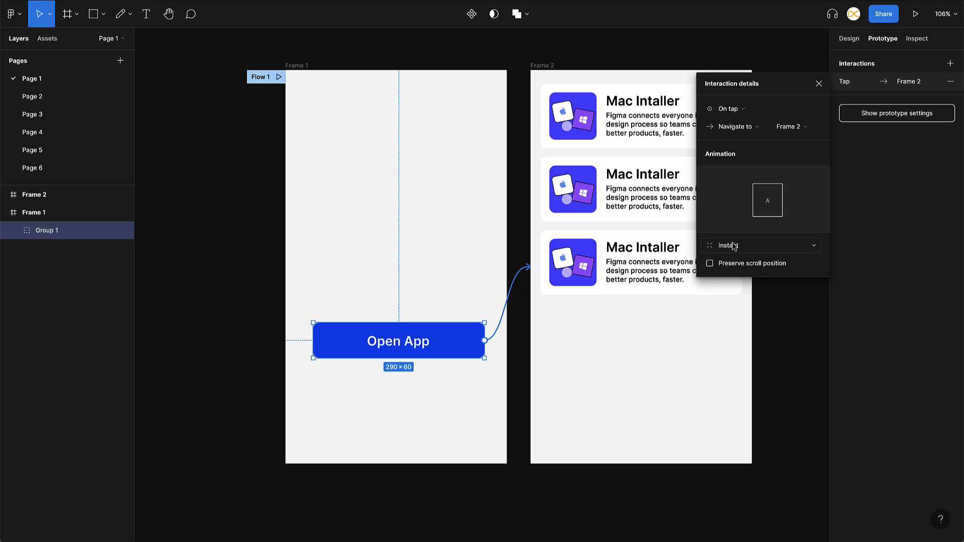
Step: Change the Open App interaction's animation to Dissolve with a duration of 1000 ms
click(752, 250)
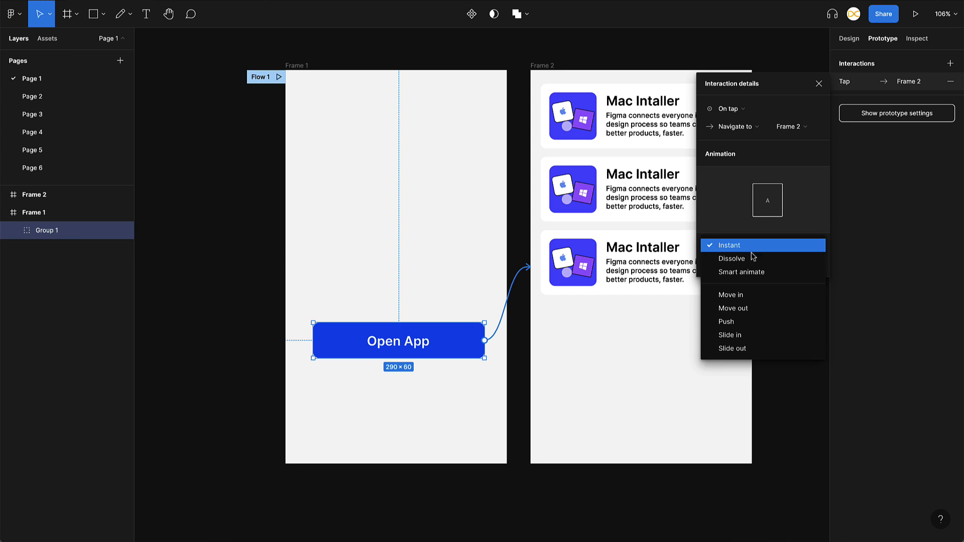
click(753, 258)
click(790, 282)
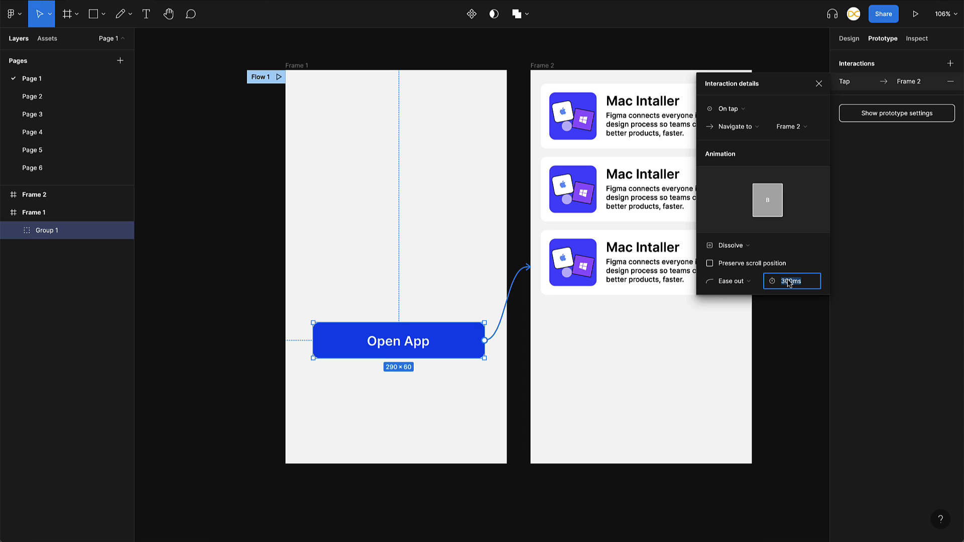
text(1000)
key(Return)
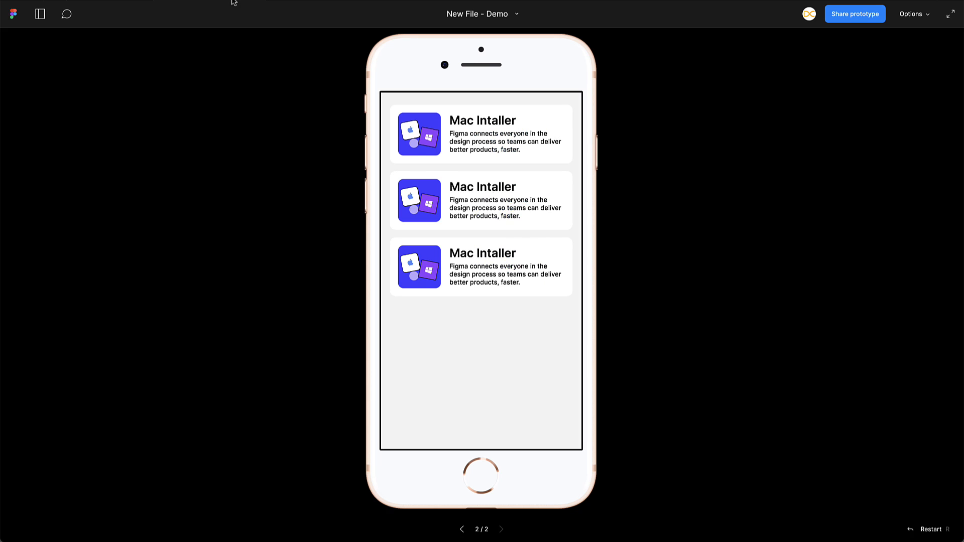
Step: Restart the prototype preview and test the Open App button's dissolve transition
key(r)
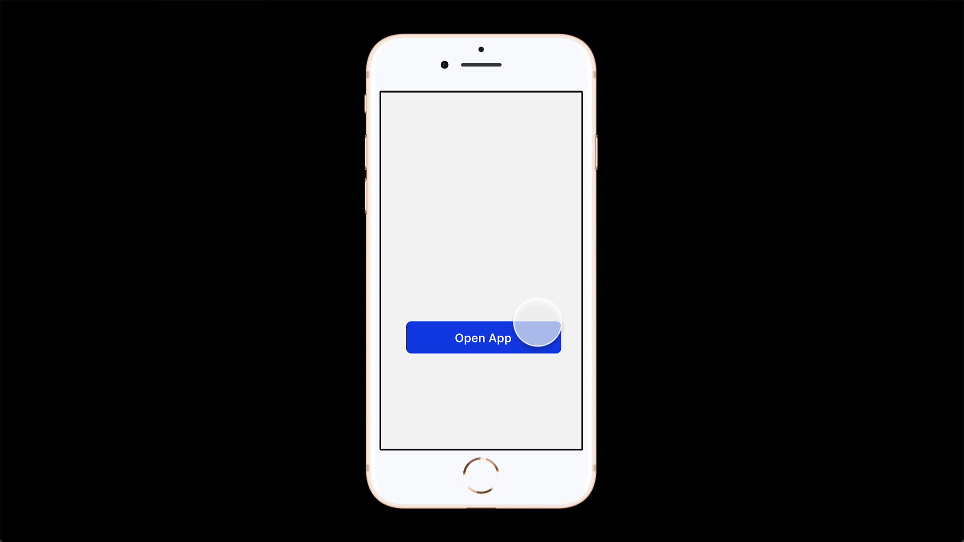
click(522, 347)
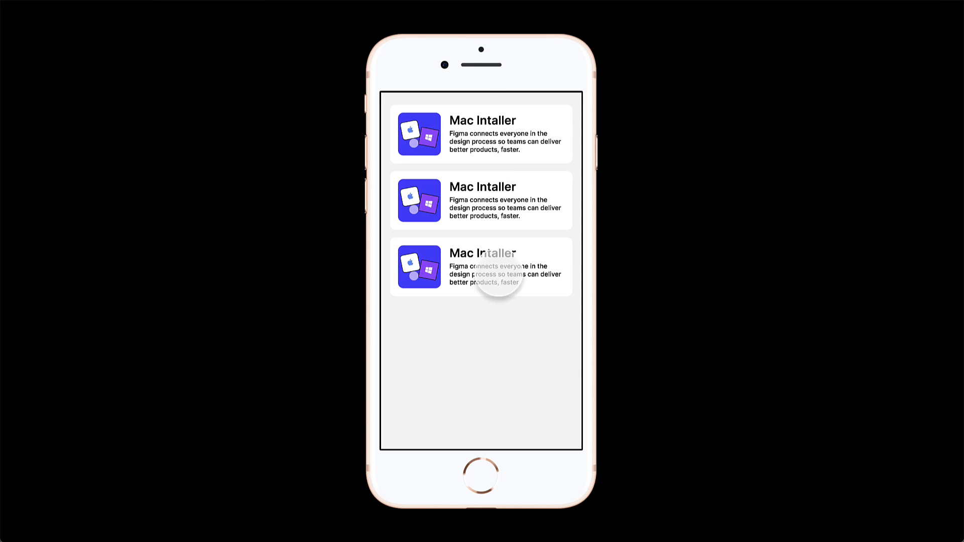
Step: Return to the design file and review the animation types available for the Open App interaction, keeping Dissolve
click(113, 1)
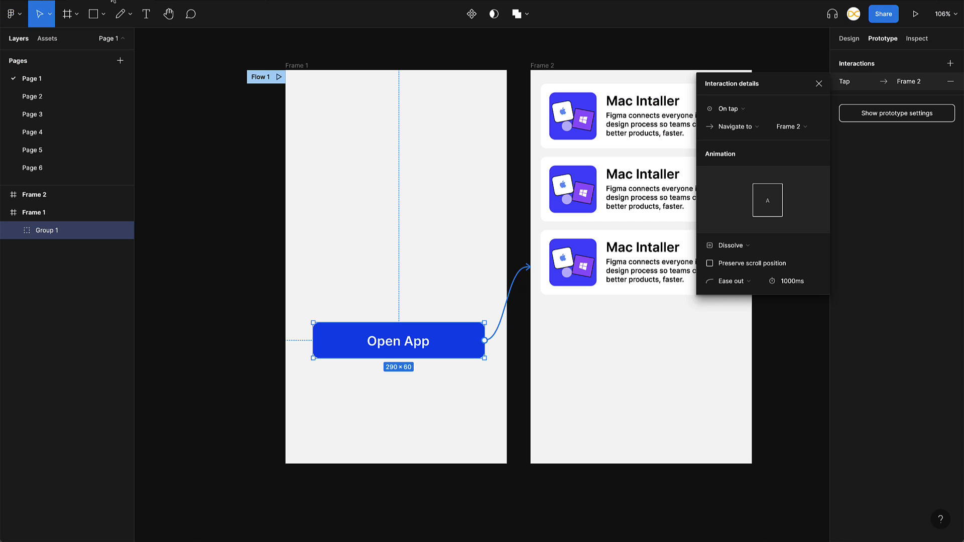
click(744, 250)
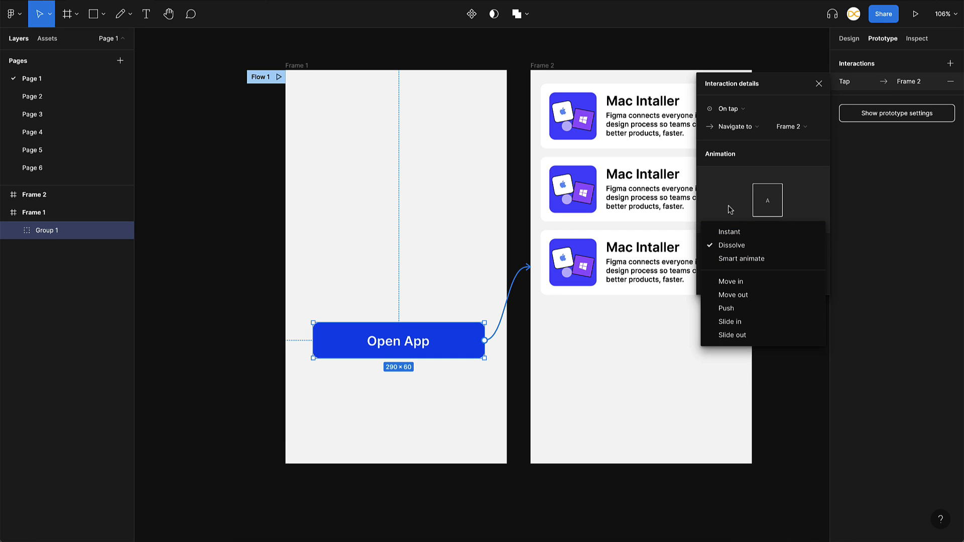
click(730, 209)
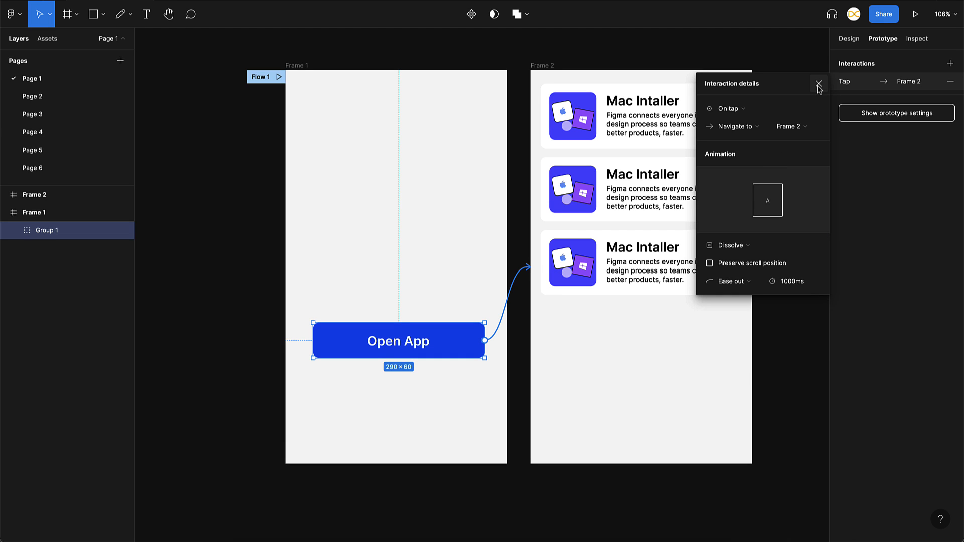
click(819, 86)
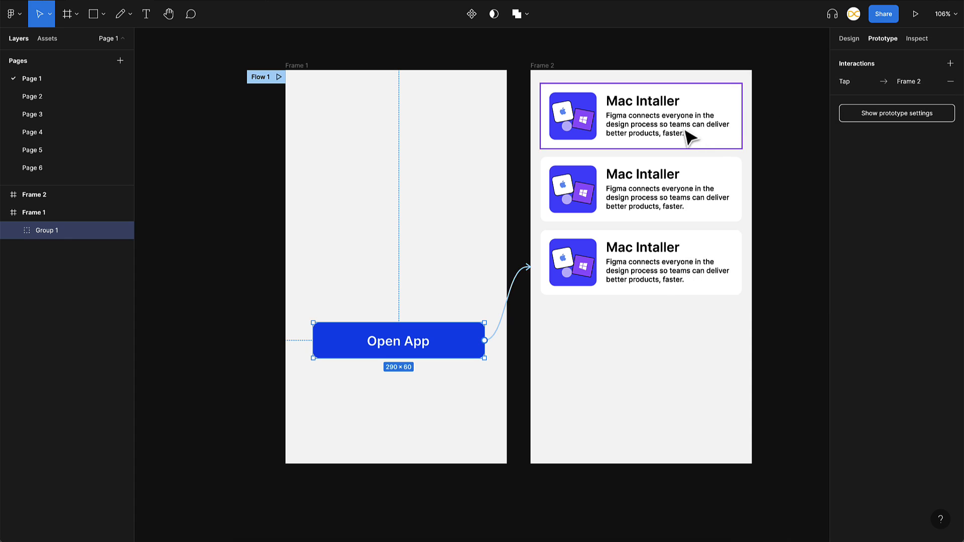
Step: Copy the three installer cards from Frame 2 into Frame 1 and move the copies down over the Open App button
click(689, 114)
shift+click(674, 191)
shift+click(661, 269)
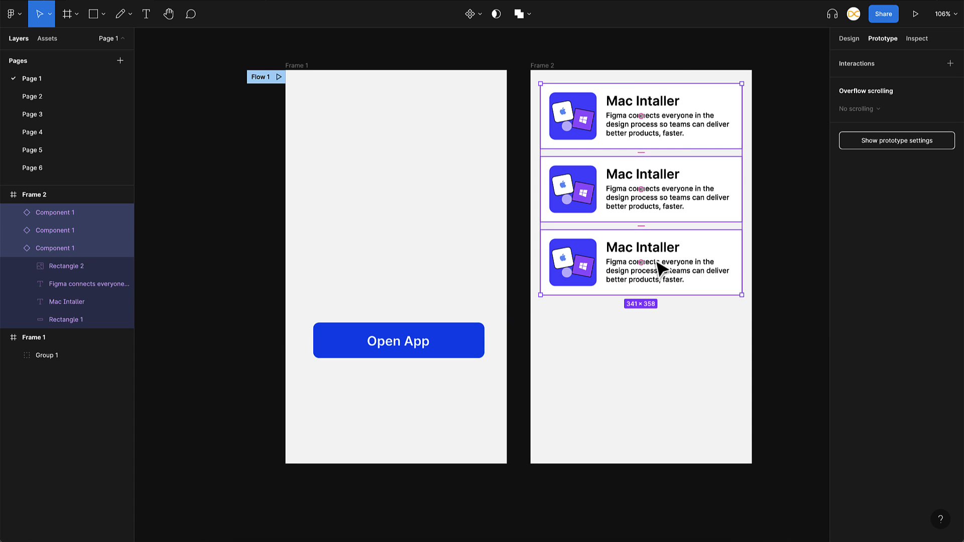
key(ctrl+c)
click(301, 75)
key(ctrl+v)
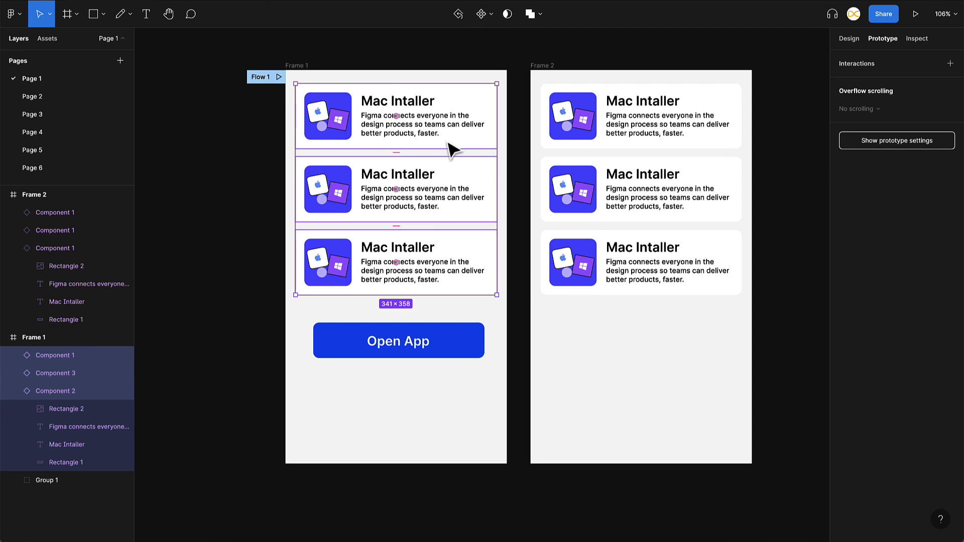
drag(454, 162, 454, 294)
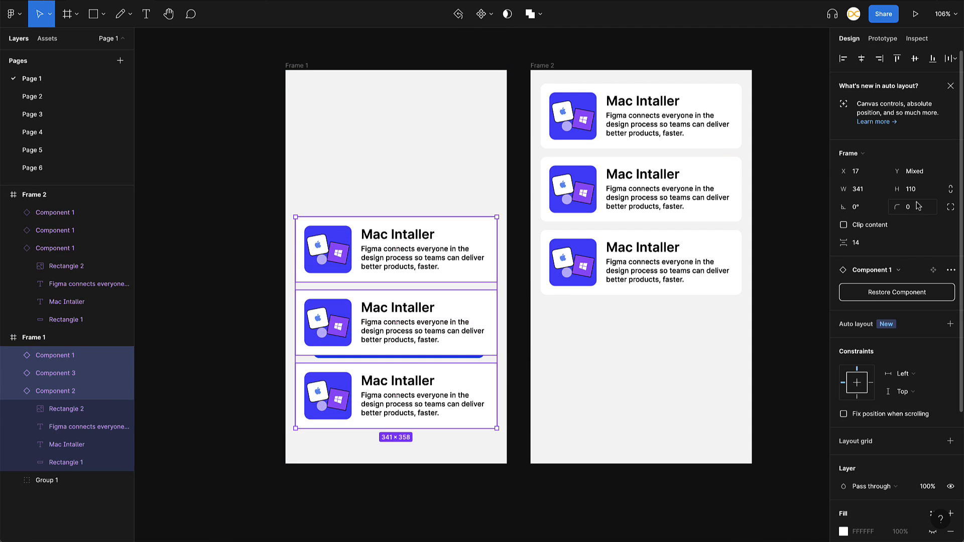
Step: Set the layer opacity of the three copied cards in Frame 1 to 0%
click(927, 486)
text(0)
key(Return)
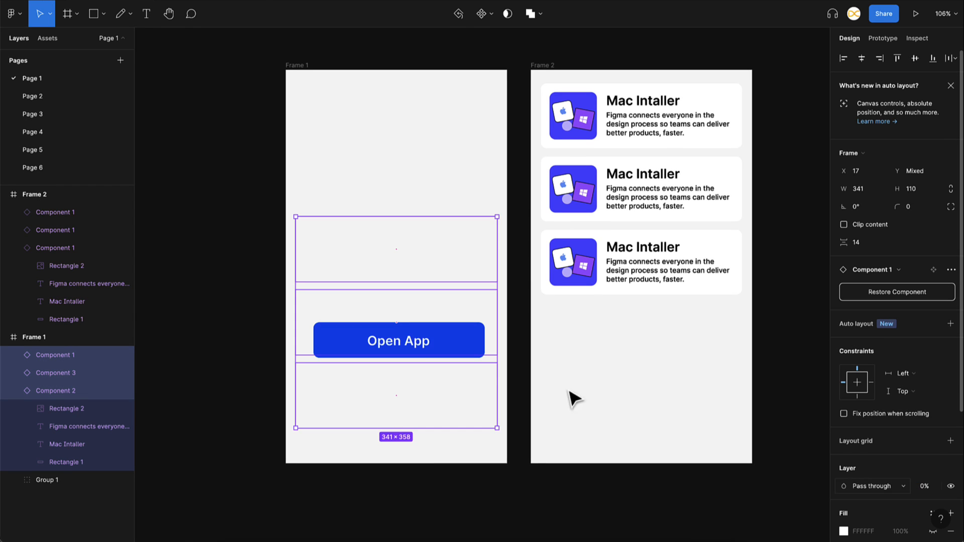
click(303, 65)
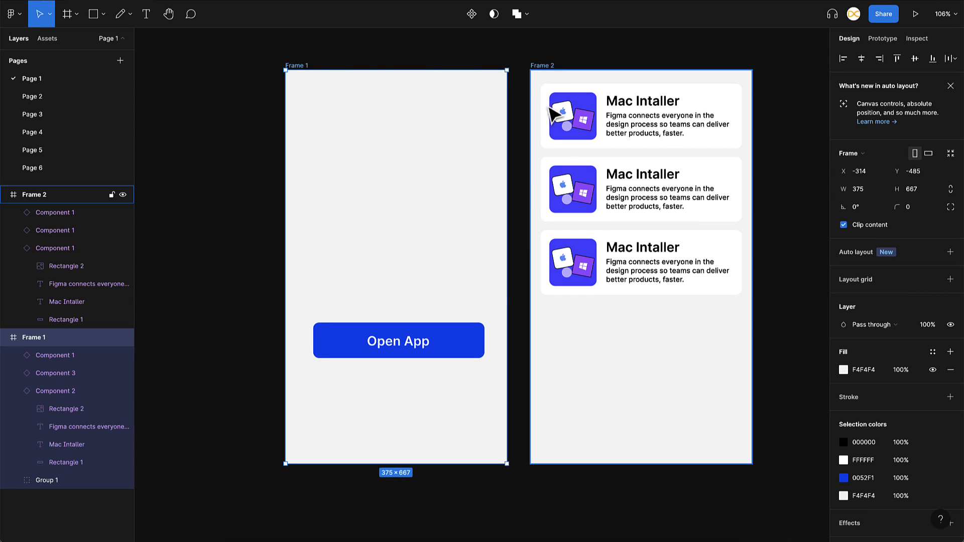
Step: Change the animation of the Open App button's interaction with Frame 2 to Smart animate
click(469, 345)
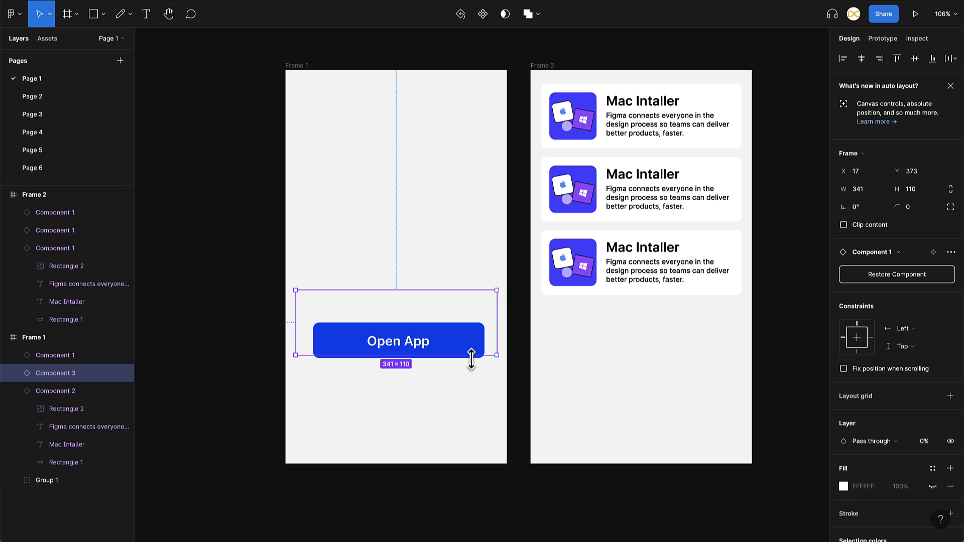
click(472, 357)
click(881, 38)
click(526, 268)
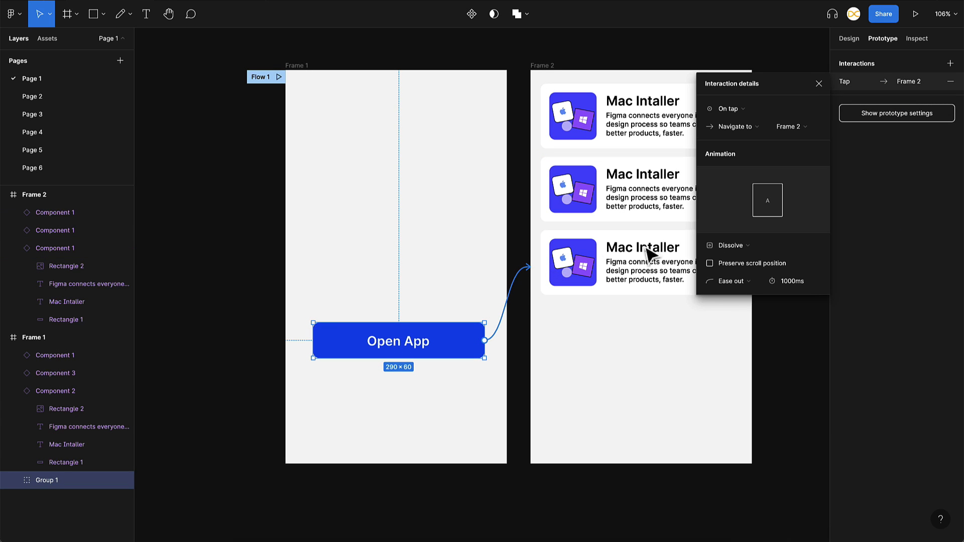
click(750, 246)
click(753, 258)
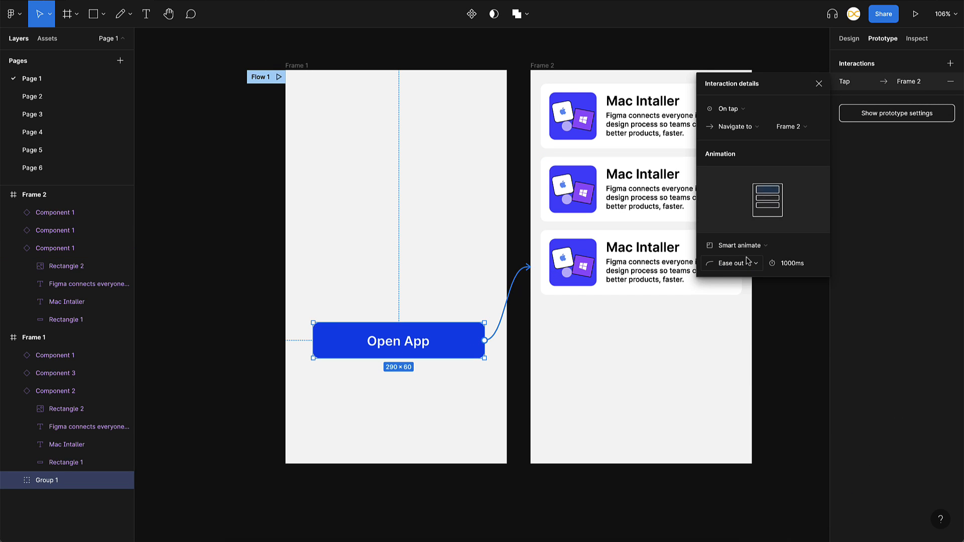
Step: Run the prototype preview and test the Open App button's Smart animate transition
click(789, 61)
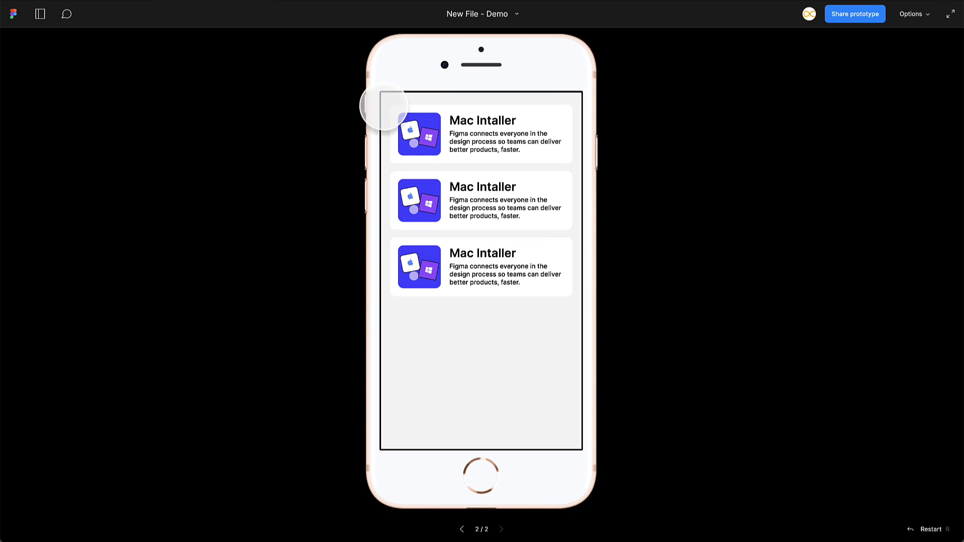
click(536, 338)
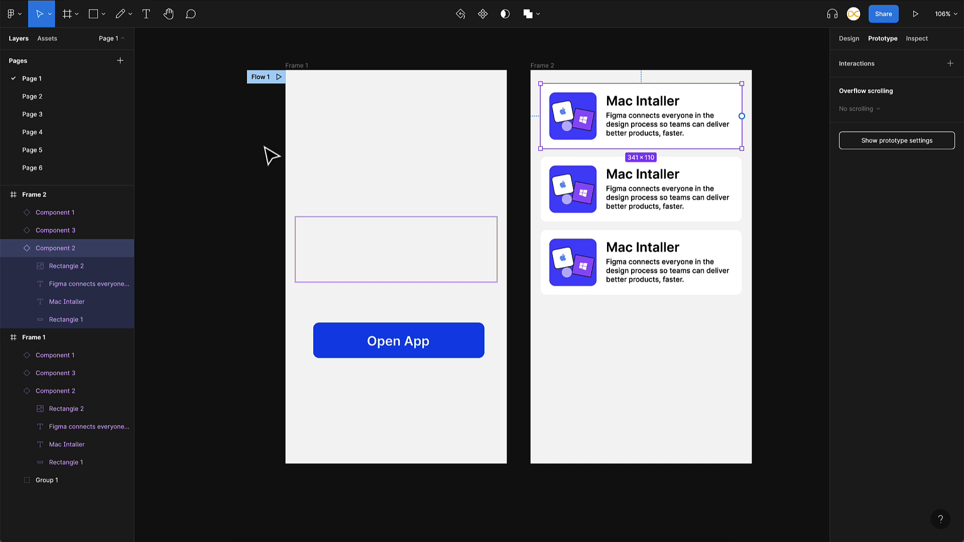
Step: Set the prototype's iPhone 8 device model to Space Grey
click(248, 192)
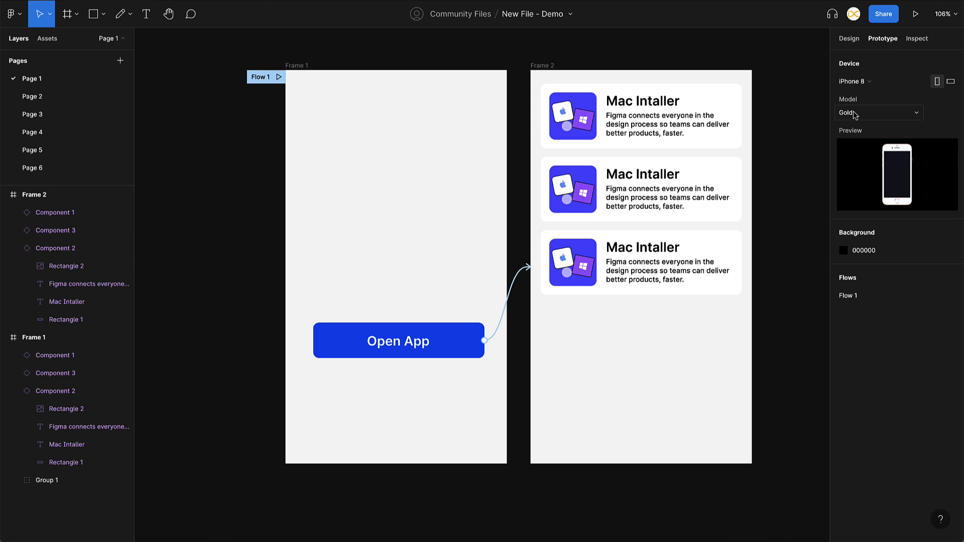
click(855, 113)
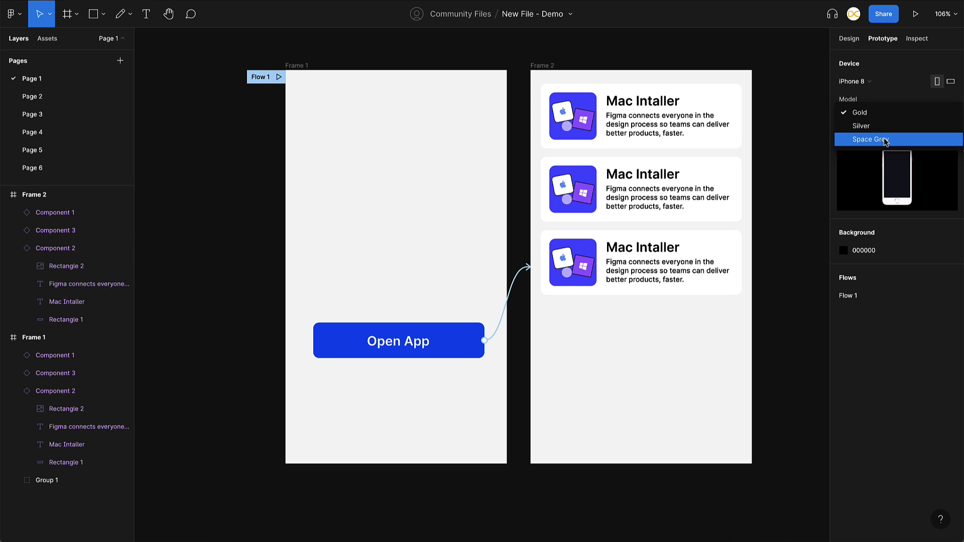
click(881, 139)
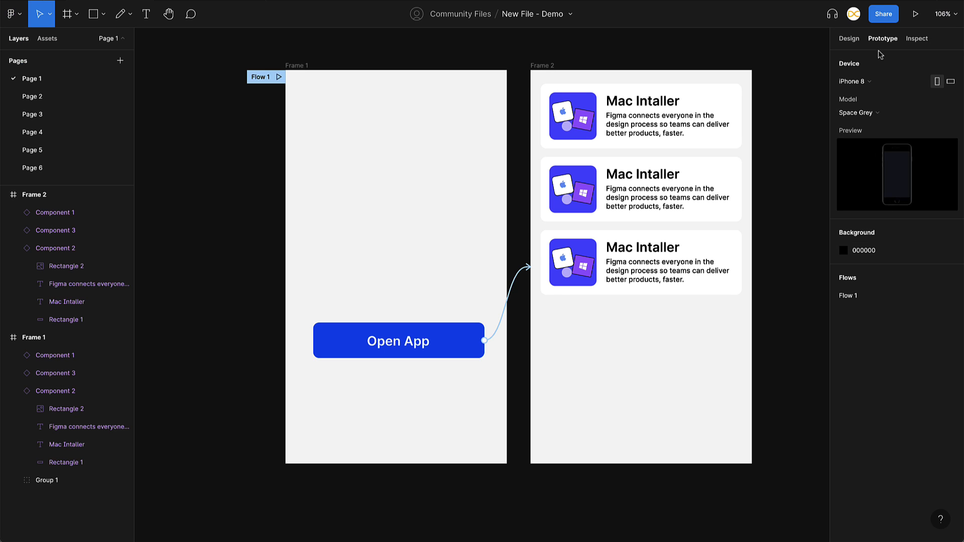
Step: Inspect the properties, typography and CSS code of the third card's Mac Intaller title in Frame 2
click(917, 40)
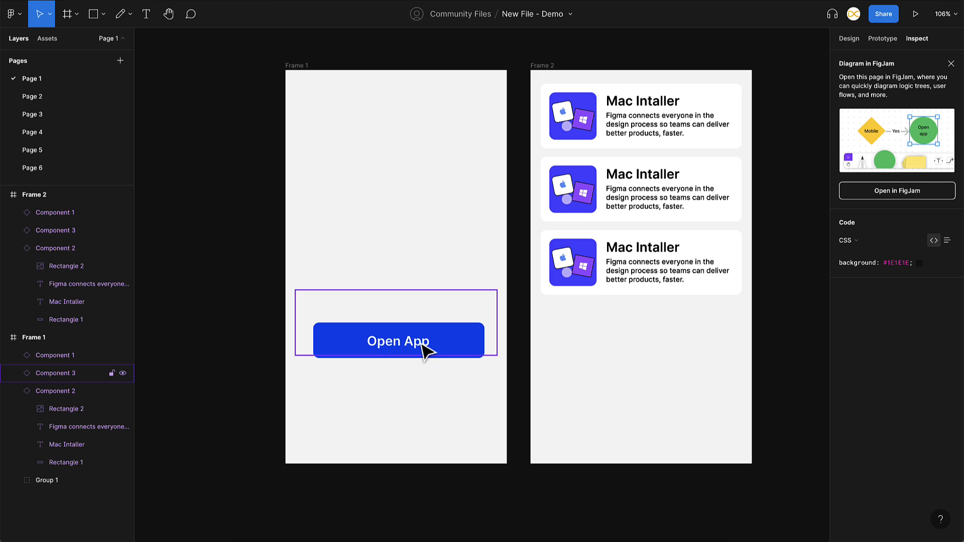
click(654, 261)
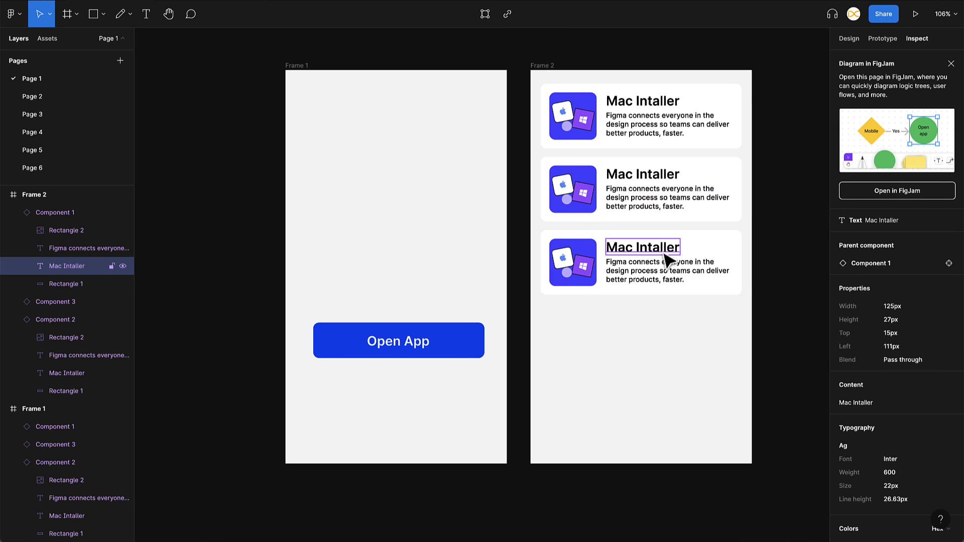
scroll(877, 444, down, 2)
scroll(878, 443, down, 5)
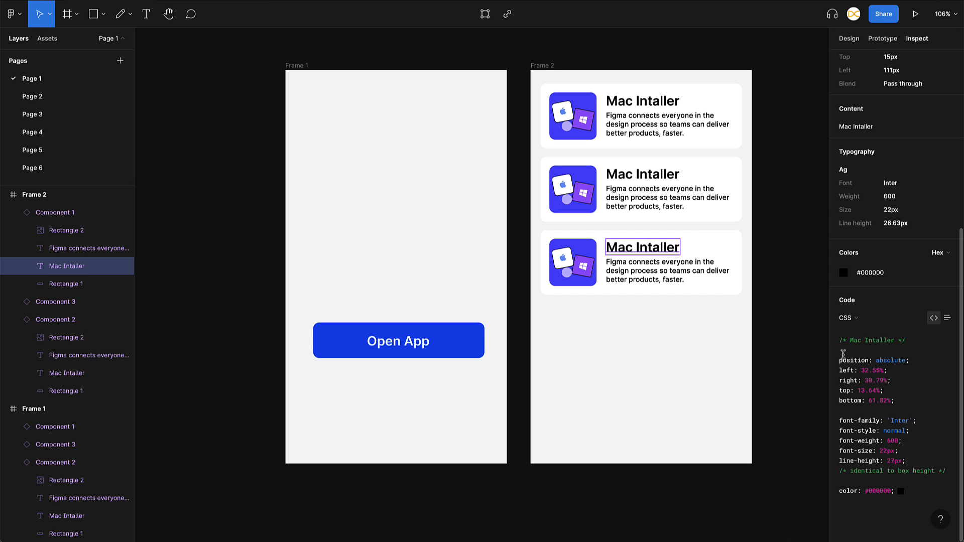
Step: View the title's code as iOS and Android, and switch the code format back to CSS
click(858, 325)
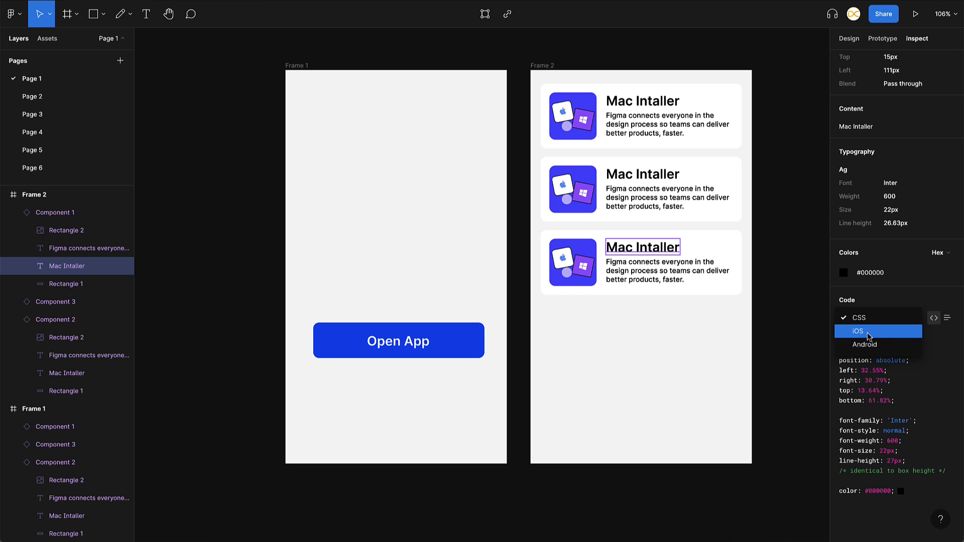
click(871, 333)
click(846, 317)
click(865, 343)
click(852, 318)
click(872, 287)
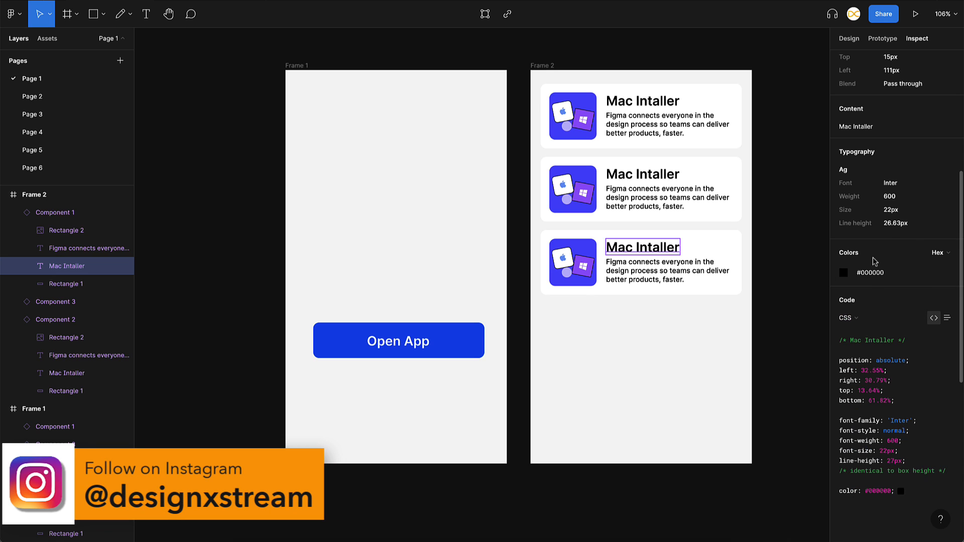